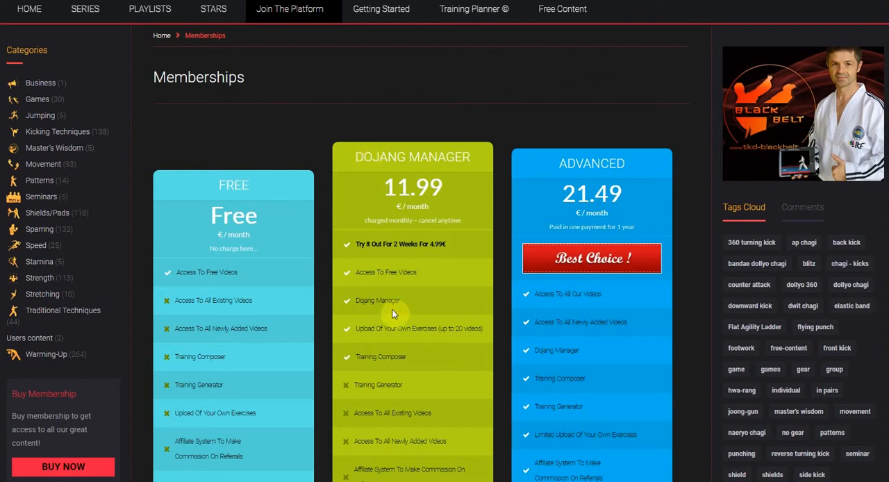
- Compare the membership plans' prices and included features, focusing on the Dojang Manager plan
{"action": "left_click_drag", "start_coordinate": [380, 186], "coordinate": [430, 207]}
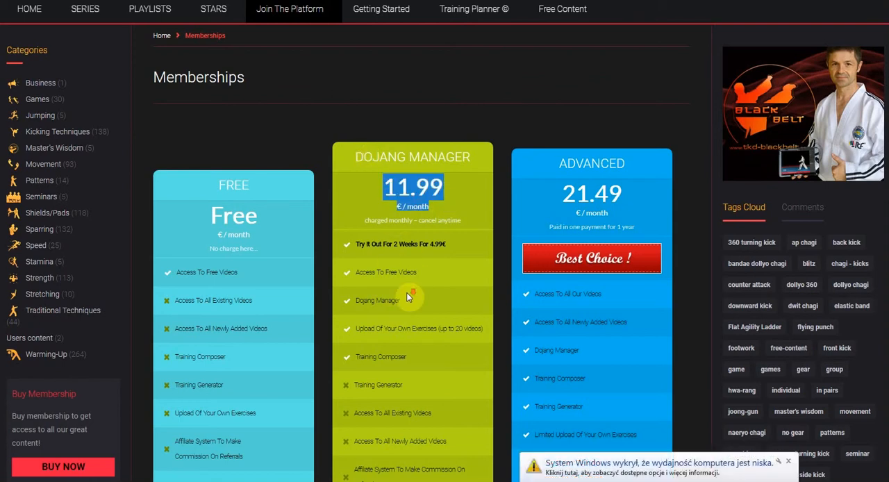
{"action": "scroll", "coordinate": [410, 297], "scroll_direction": "down", "scroll_amount": 3}
{"action": "scroll", "coordinate": [508, 294], "scroll_direction": "down", "scroll_amount": 1}
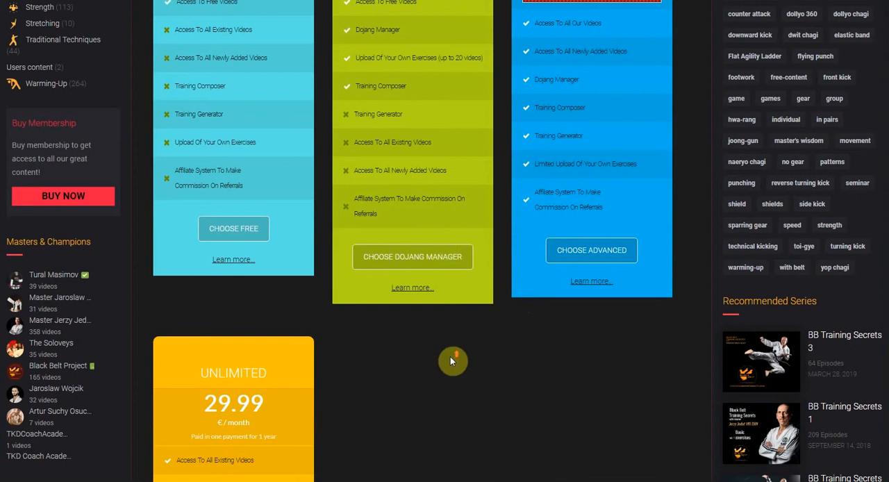
{"action": "scroll", "coordinate": [460, 363], "scroll_direction": "up", "scroll_amount": 4}
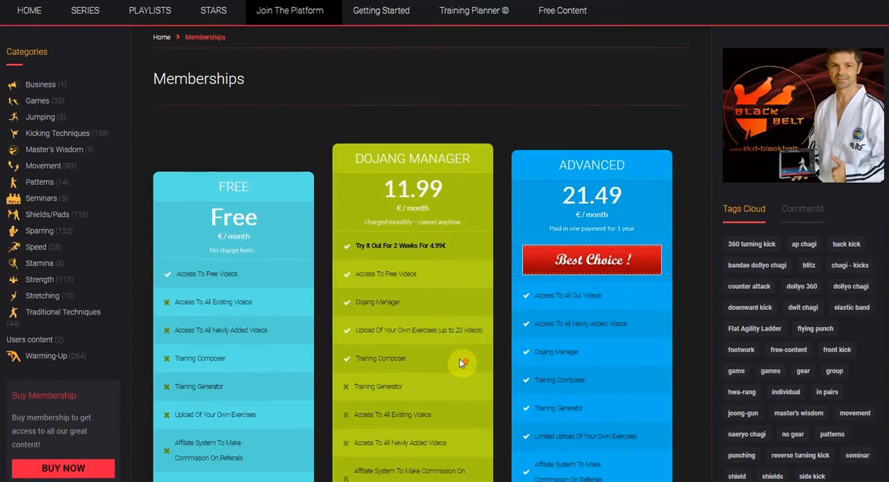
{"action": "scroll", "coordinate": [459, 359], "scroll_direction": "up", "scroll_amount": 2}
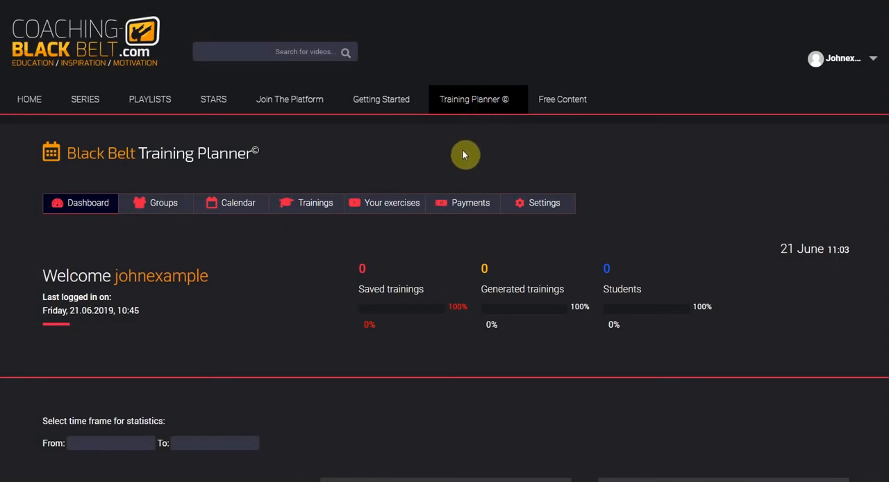
- Look over the Training Planner dashboard and the sections it offers, from groups to payments
{"action": "scroll", "coordinate": [267, 306], "scroll_direction": "down", "scroll_amount": 3}
{"action": "scroll", "coordinate": [258, 305], "scroll_direction": "up", "scroll_amount": 1}
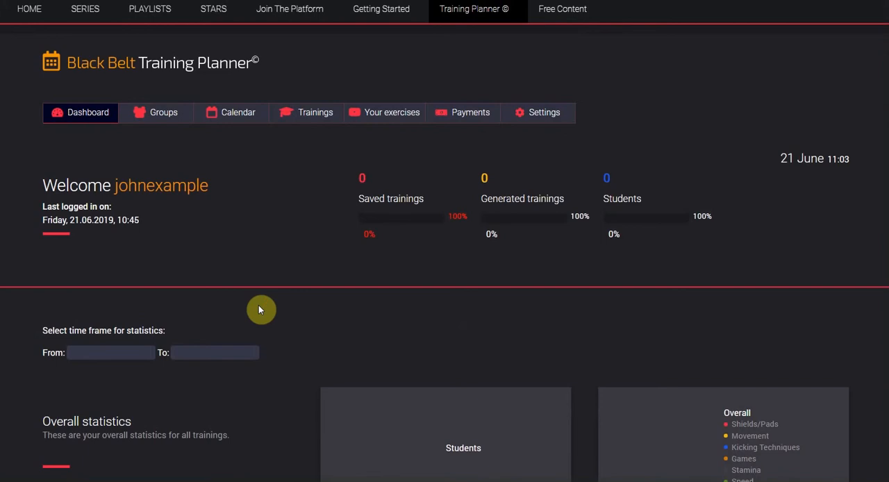
{"action": "mouse_move", "coordinate": [150, 116]}
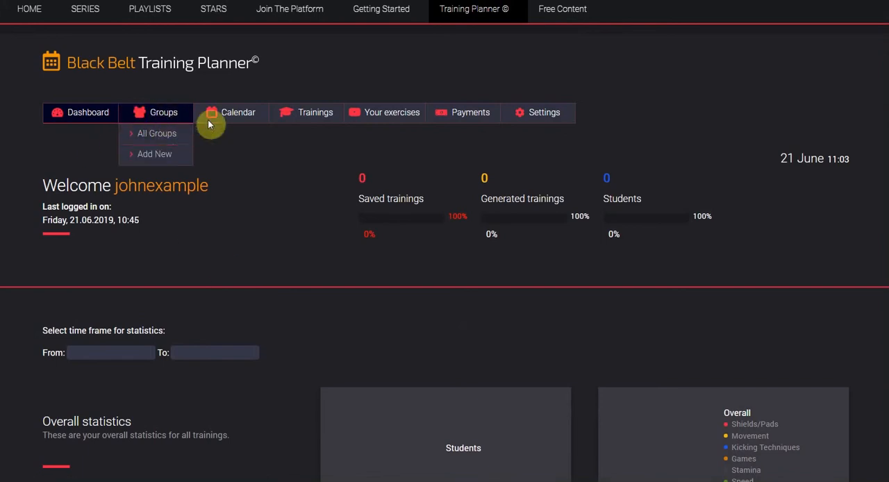
{"action": "mouse_move", "coordinate": [313, 113]}
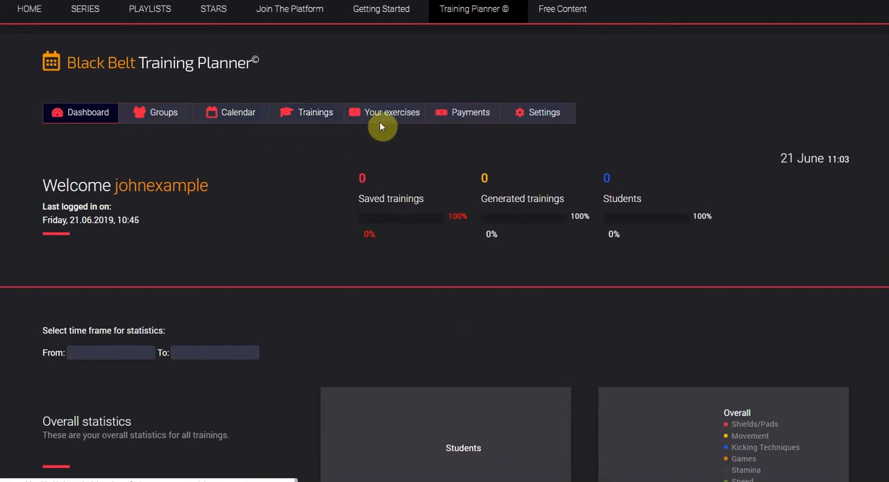
{"action": "mouse_move", "coordinate": [386, 120]}
{"action": "mouse_move", "coordinate": [484, 119]}
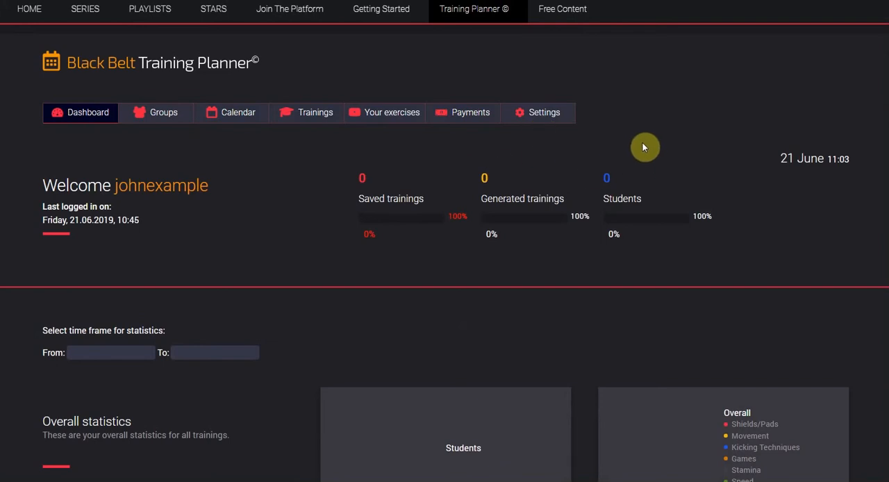
- In the planner's general settings, set the currency to Euro and the club name to "My Club", and save
{"action": "left_click", "coordinate": [542, 112]}
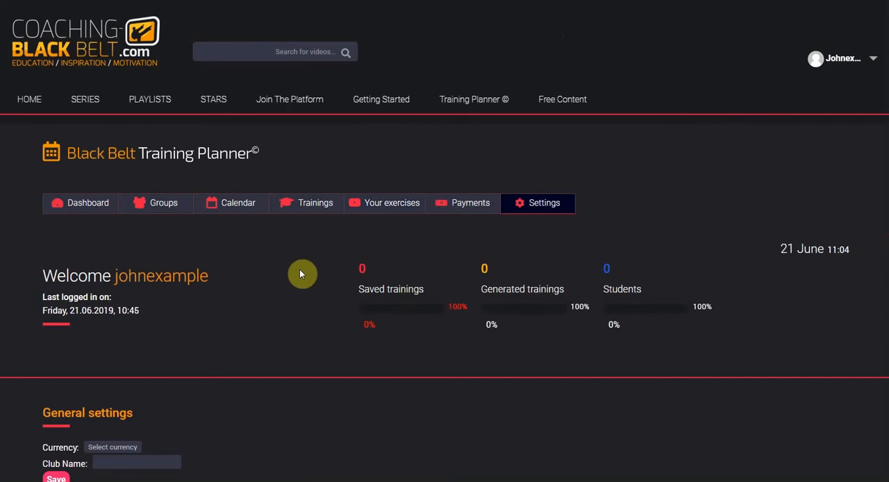
{"action": "scroll", "coordinate": [300, 274], "scroll_direction": "down", "scroll_amount": 4}
{"action": "left_click", "coordinate": [112, 177]}
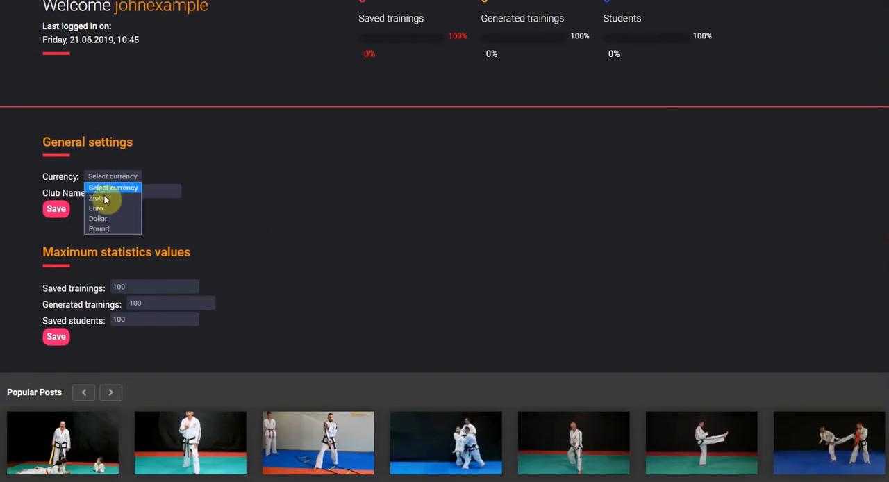
{"action": "left_click", "coordinate": [110, 209]}
{"action": "left_click", "coordinate": [133, 193]}
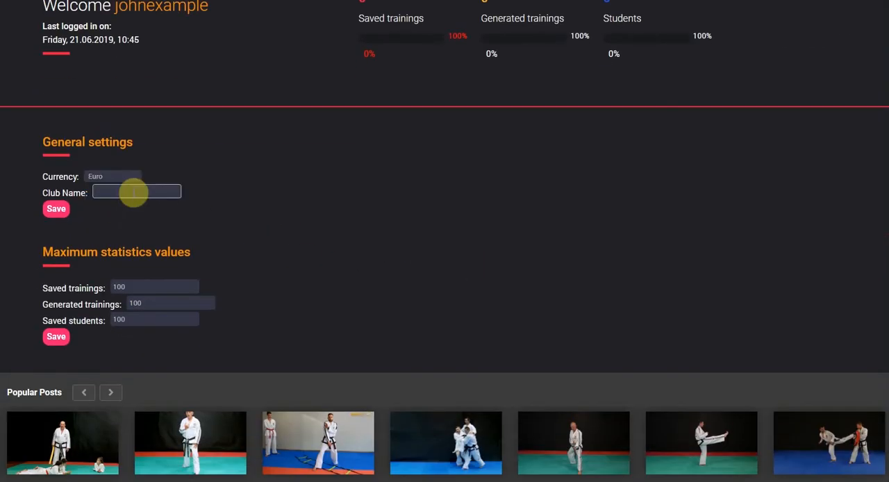
{"action": "type", "text": "My Club"}
{"action": "left_click", "coordinate": [57, 208]}
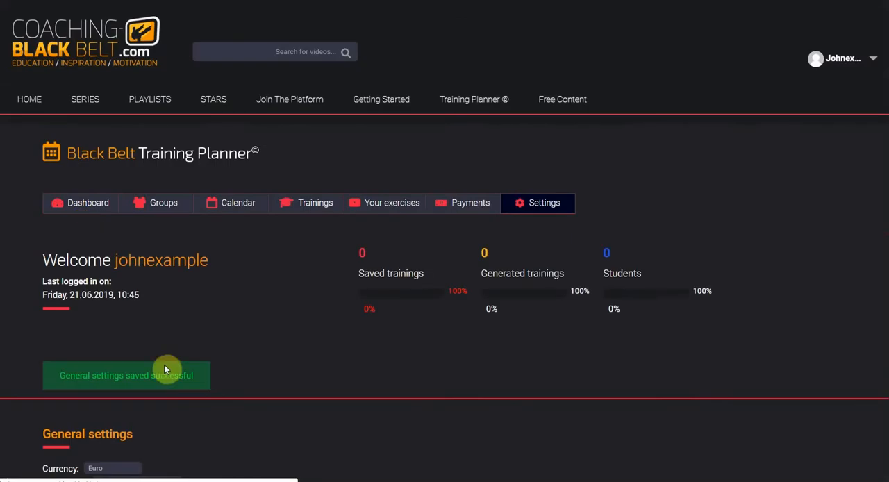
- Save the maximum statistics values with 100 for saved trainings, generated trainings and saved students
{"action": "scroll", "coordinate": [165, 368], "scroll_direction": "down", "scroll_amount": 2}
{"action": "scroll", "coordinate": [166, 371], "scroll_direction": "down", "scroll_amount": 2}
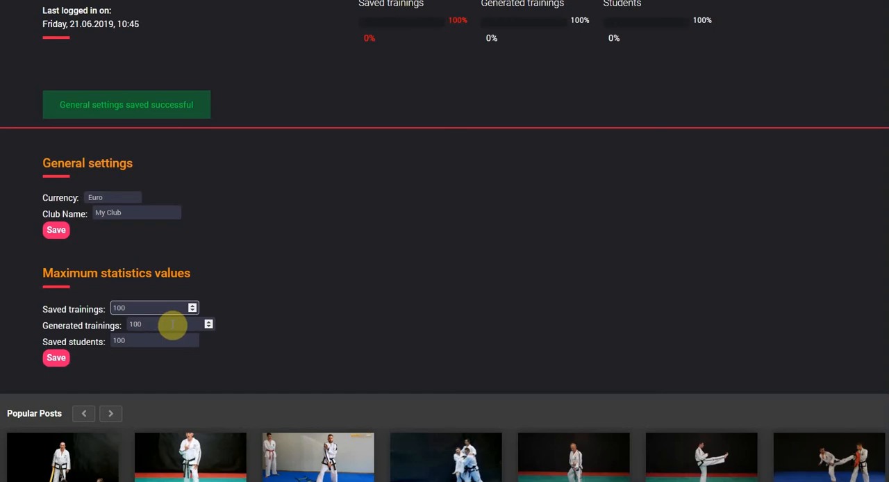
{"action": "left_click", "coordinate": [172, 325]}
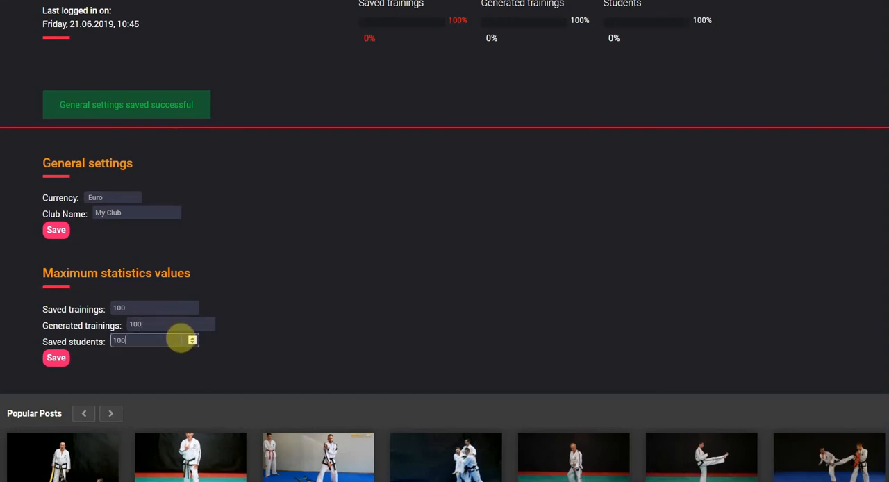
{"action": "left_click", "coordinate": [54, 358]}
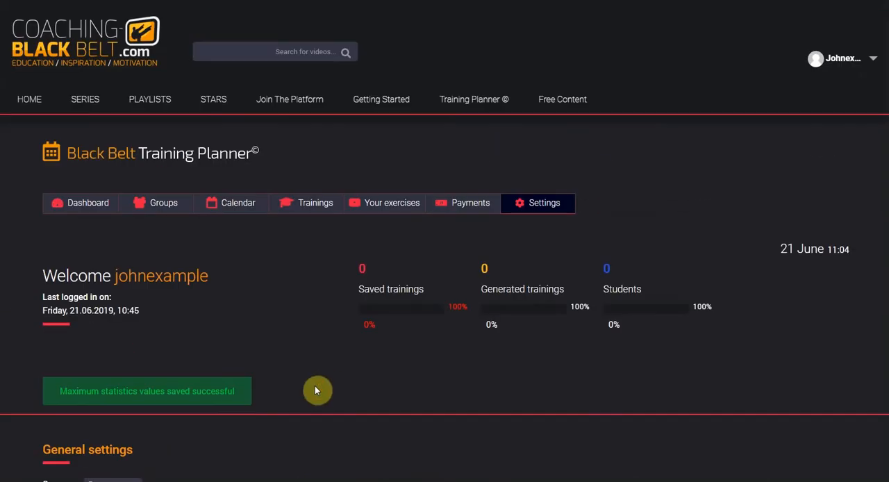
- Start a new group in the planner's group management and name it "My First Training Group"
{"action": "mouse_move", "coordinate": [148, 207]}
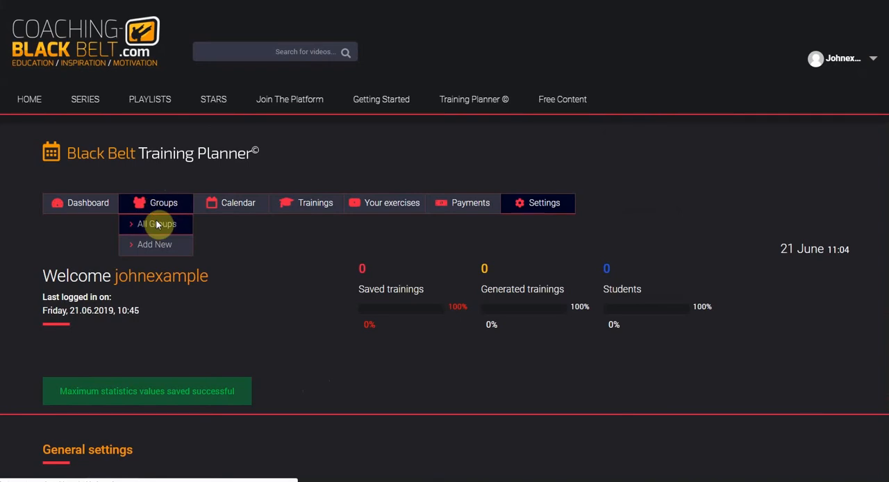
{"action": "left_click", "coordinate": [157, 225]}
{"action": "scroll", "coordinate": [242, 331], "scroll_direction": "down", "scroll_amount": 3}
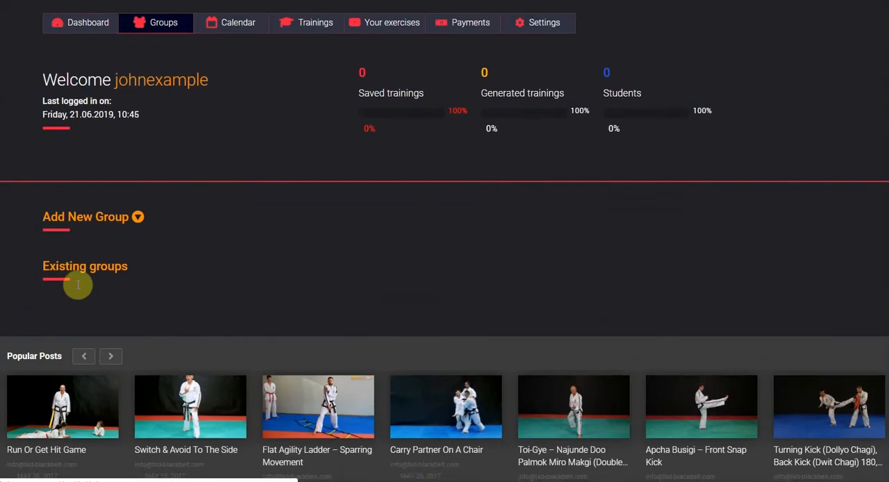
{"action": "scroll", "coordinate": [320, 320], "scroll_direction": "up", "scroll_amount": 3}
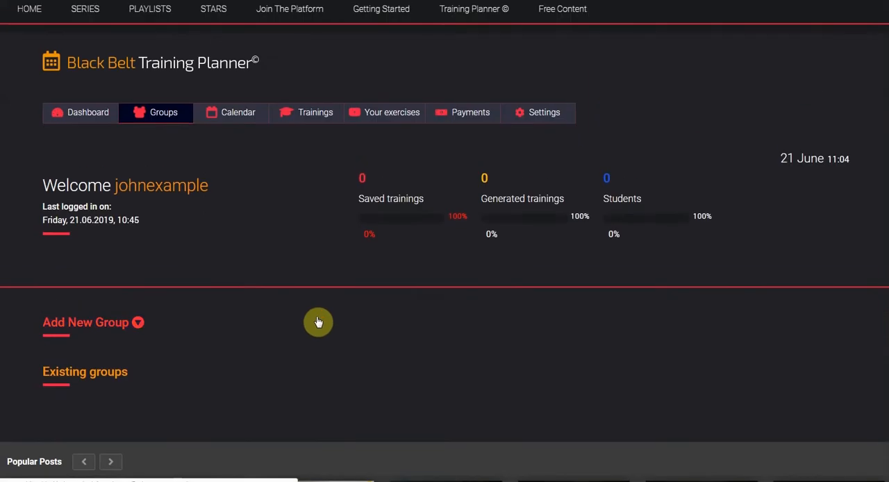
{"action": "left_click", "coordinate": [138, 413]}
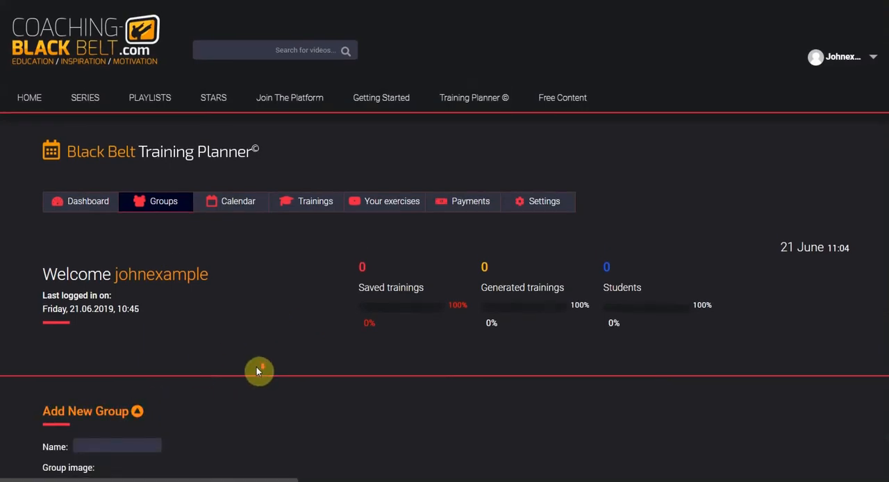
{"action": "scroll", "coordinate": [256, 368], "scroll_direction": "down", "scroll_amount": 3}
{"action": "left_click", "coordinate": [132, 265]}
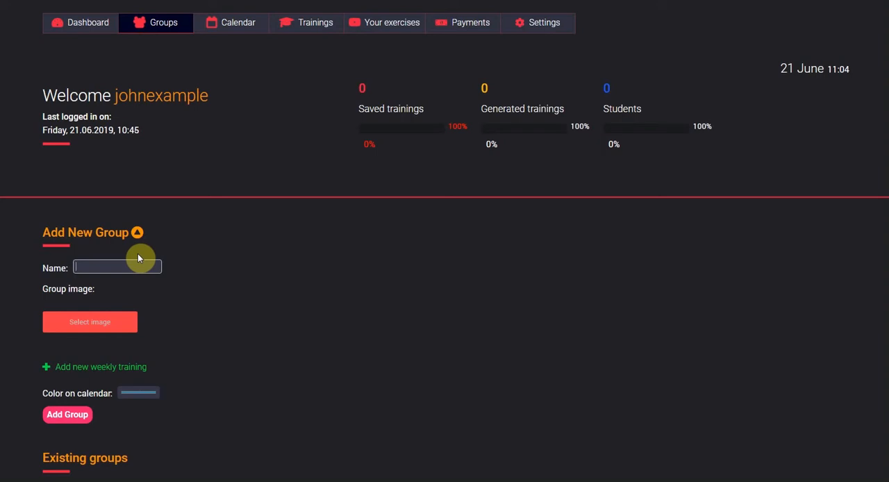
{"action": "type", "text": "My First Training Group"}
- Upload trainingSecrets3b.jpg and use it as the new group's image
{"action": "left_click", "coordinate": [101, 322]}
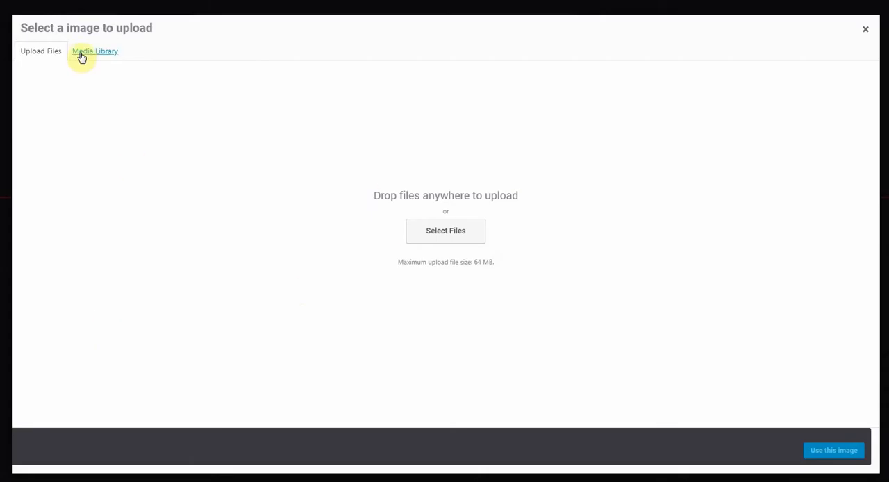
{"action": "left_click", "coordinate": [453, 240]}
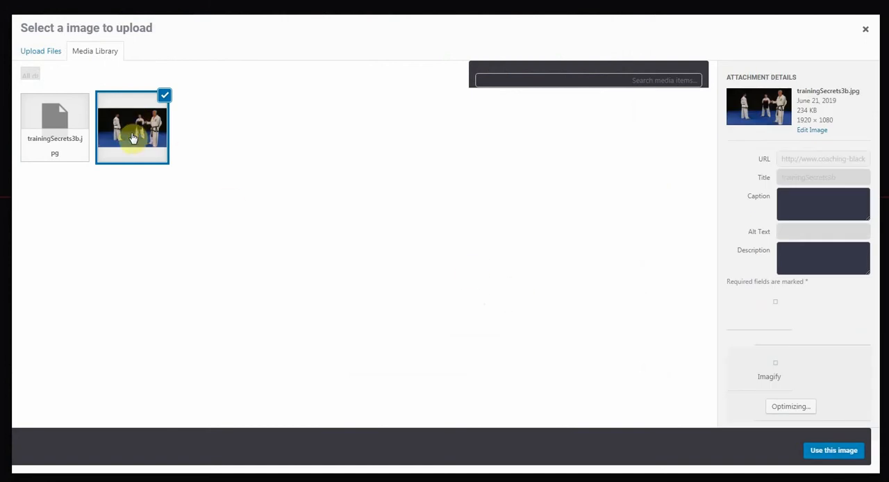
{"action": "left_click", "coordinate": [844, 457]}
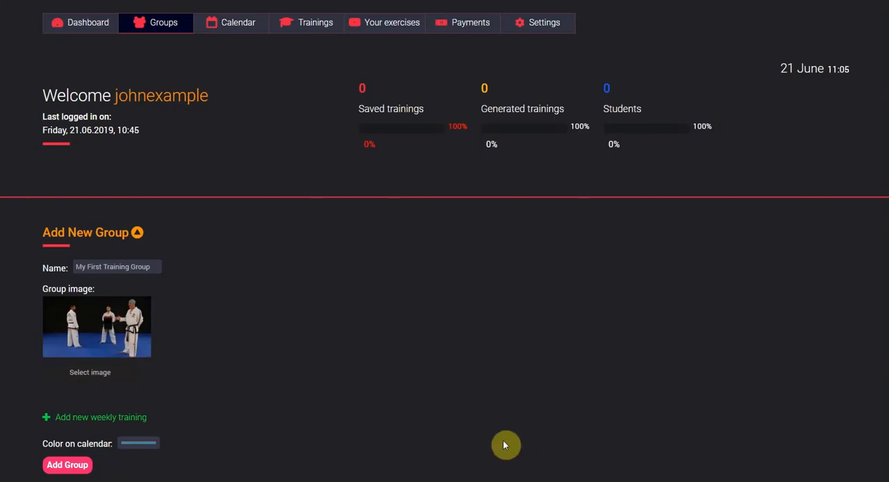
- Add a weekly training to the group on Monday from 16:00 to 17:00
{"action": "scroll", "coordinate": [486, 417], "scroll_direction": "down", "scroll_amount": 3}
{"action": "left_click", "coordinate": [63, 238]}
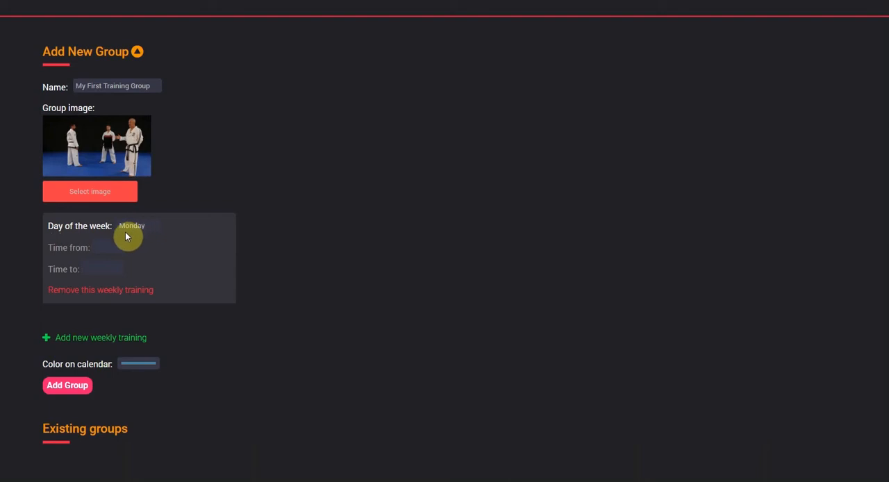
{"action": "left_click", "coordinate": [108, 249]}
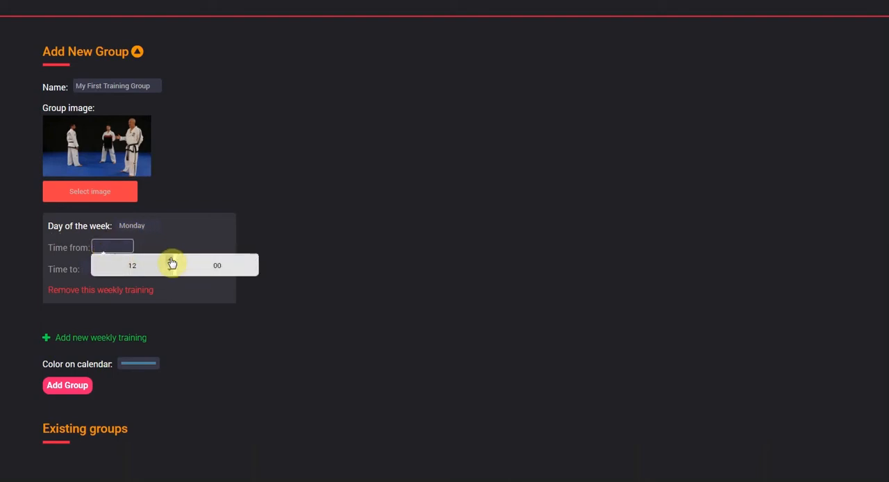
{"action": "left_click", "coordinate": [172, 261]}
{"action": "left_click", "coordinate": [172, 261]}
{"action": "left_click", "coordinate": [171, 261]}
{"action": "left_click", "coordinate": [230, 191]}
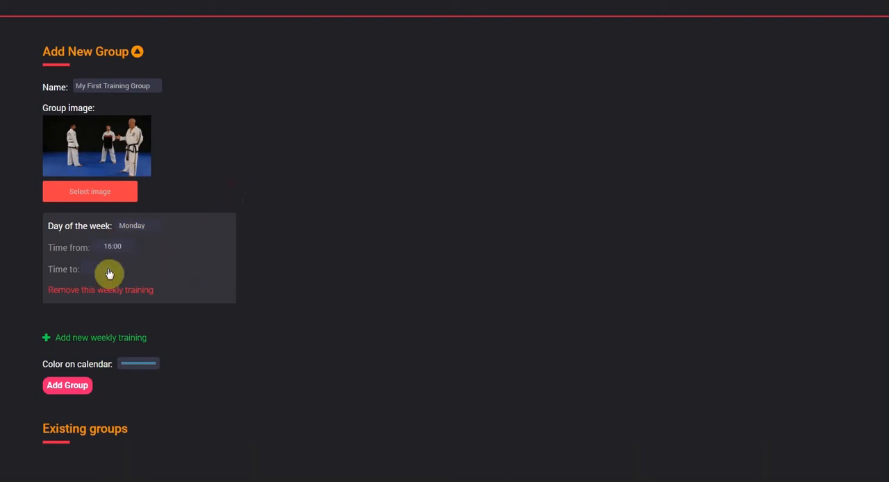
{"action": "left_click", "coordinate": [101, 271]}
{"action": "left_click", "coordinate": [160, 282]}
{"action": "left_click", "coordinate": [160, 282]}
{"action": "left_click", "coordinate": [160, 282]}
{"action": "left_click", "coordinate": [159, 282]}
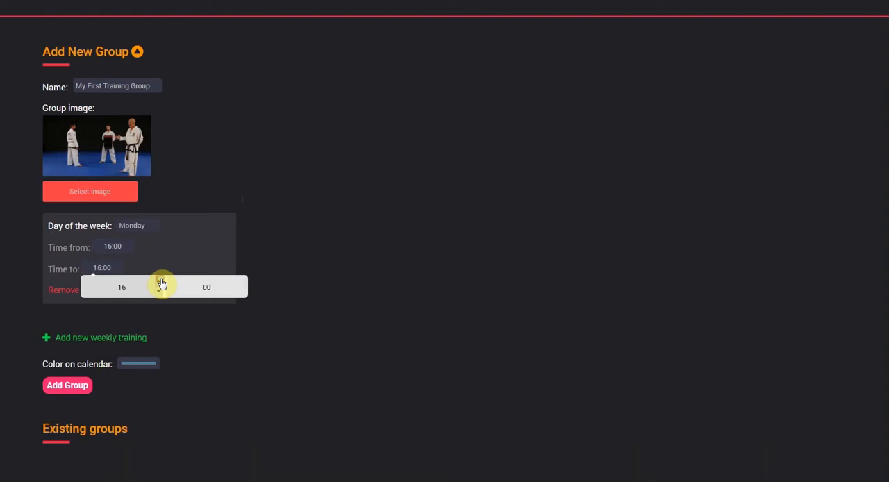
{"action": "left_click", "coordinate": [160, 282]}
{"action": "left_click", "coordinate": [303, 217]}
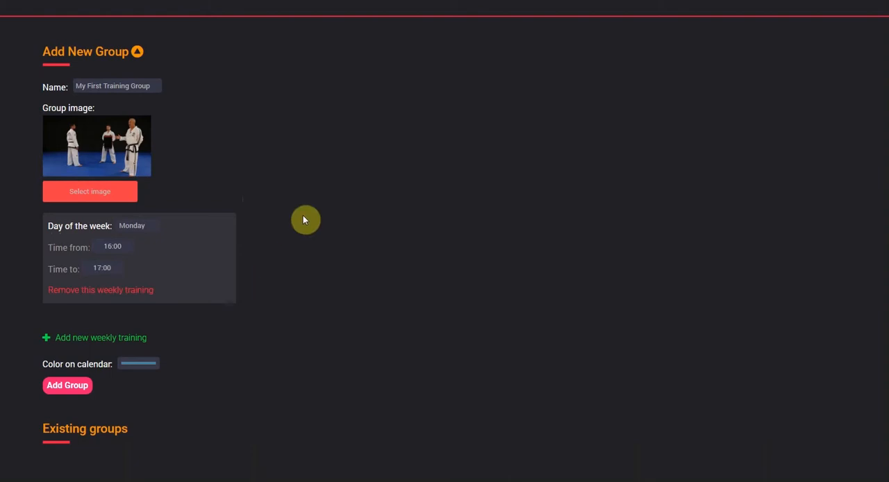
- Add a second weekly training to the group on Wednesday from 16:00 to 17:00
{"action": "left_click", "coordinate": [113, 338]}
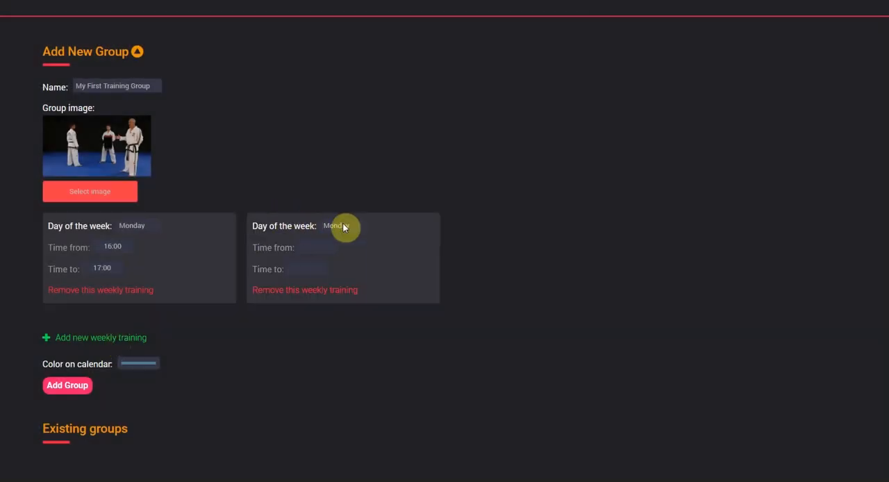
{"action": "left_click", "coordinate": [344, 227]}
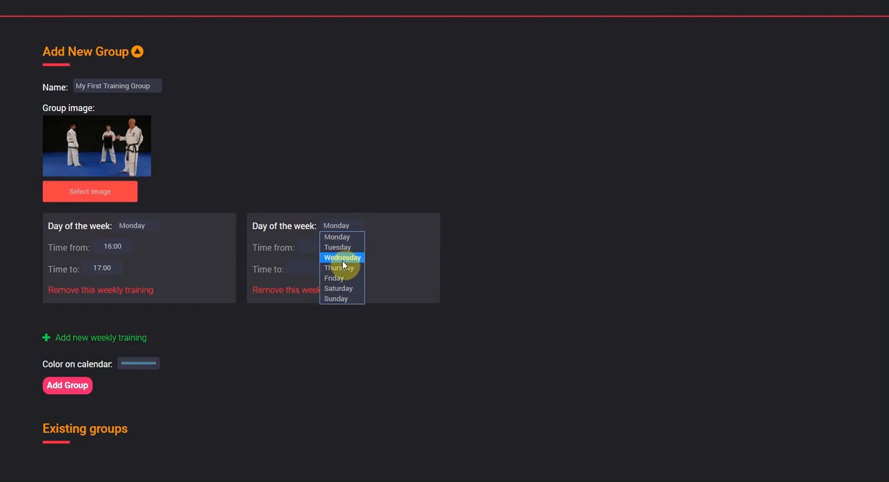
{"action": "left_click", "coordinate": [346, 256]}
{"action": "left_click", "coordinate": [323, 248]}
{"action": "left_click", "coordinate": [376, 260]}
{"action": "left_click", "coordinate": [376, 260]}
{"action": "left_click", "coordinate": [377, 261]}
{"action": "left_click", "coordinate": [377, 260]}
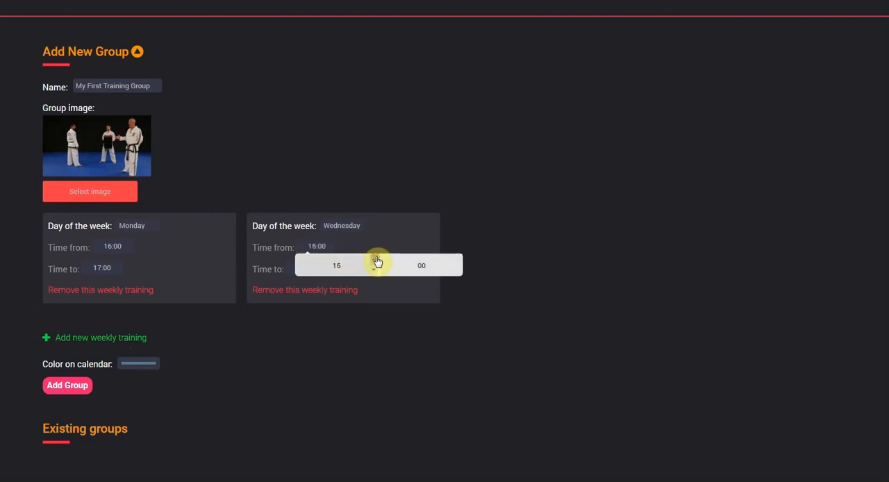
{"action": "left_click", "coordinate": [408, 215]}
{"action": "left_click", "coordinate": [298, 270]}
{"action": "left_click", "coordinate": [361, 282]}
{"action": "left_click", "coordinate": [361, 282]}
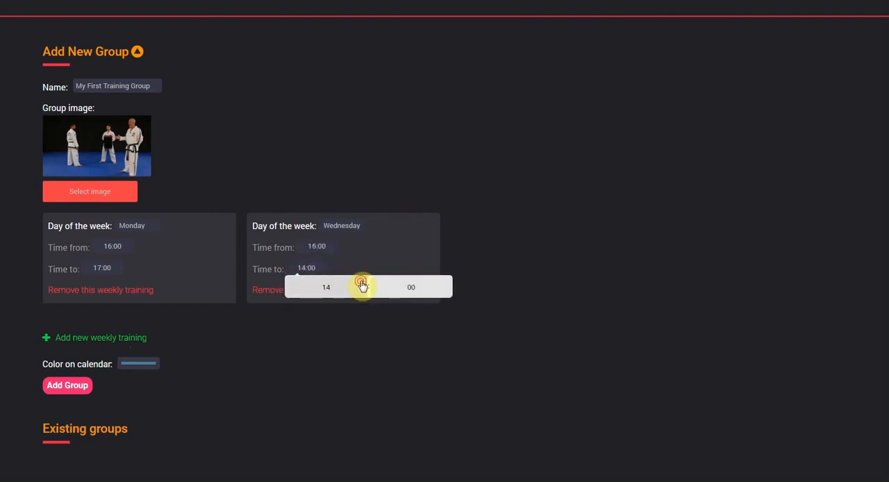
{"action": "left_click", "coordinate": [362, 282]}
{"action": "left_click", "coordinate": [362, 282]}
{"action": "left_click", "coordinate": [361, 282]}
{"action": "left_click", "coordinate": [340, 358]}
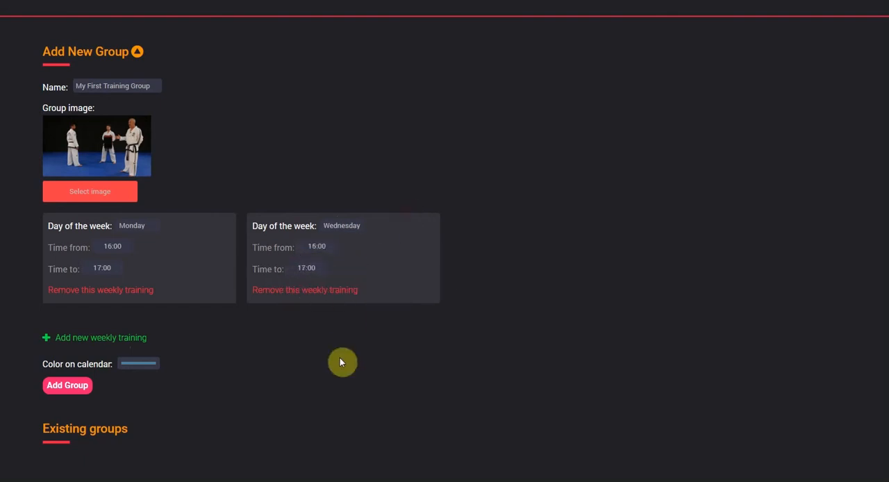
- Set the group's calendar color to a custom medium green
{"action": "left_click", "coordinate": [132, 363]}
{"action": "left_click_drag", "start_coordinate": [136, 3], "coordinate": [156, 9]}
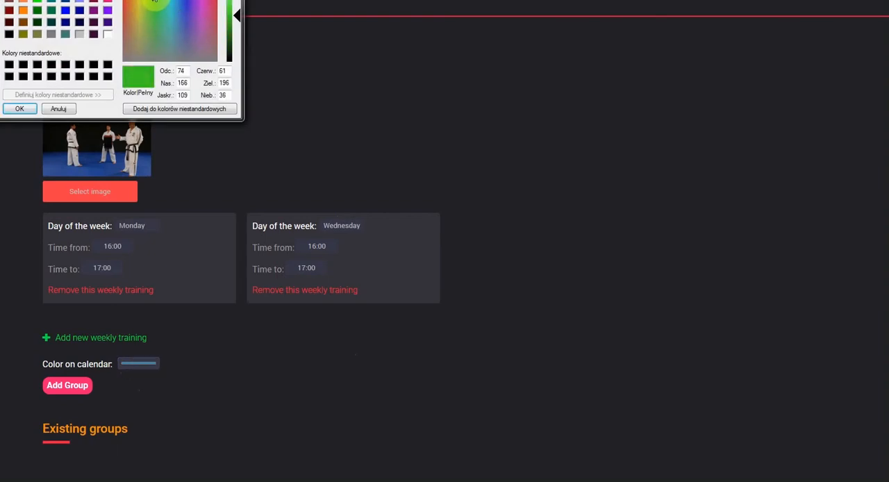
{"action": "left_click", "coordinate": [20, 109]}
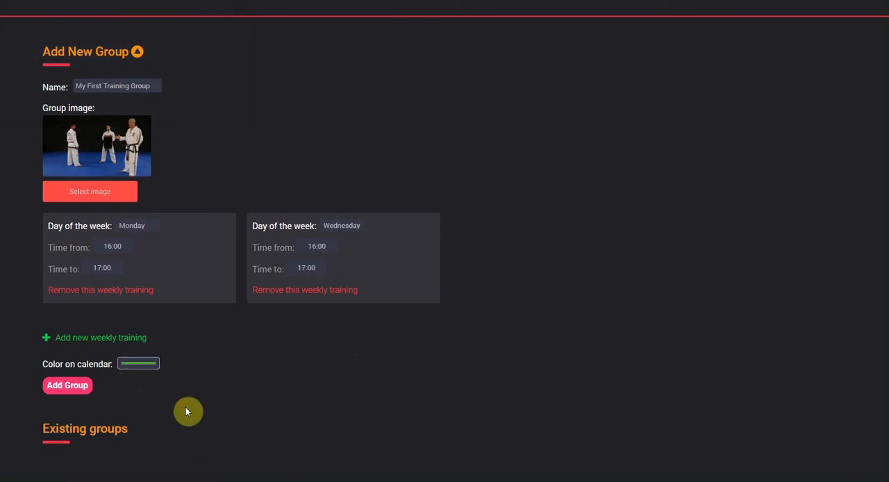
- Save the new group My First Training Group and check its entry among the existing groups
{"action": "left_click", "coordinate": [63, 388]}
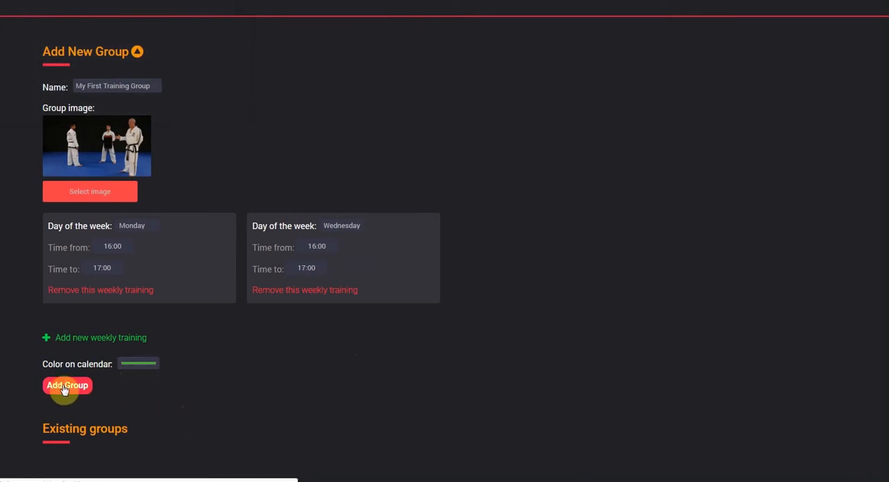
{"action": "scroll", "coordinate": [294, 377], "scroll_direction": "down", "scroll_amount": 4}
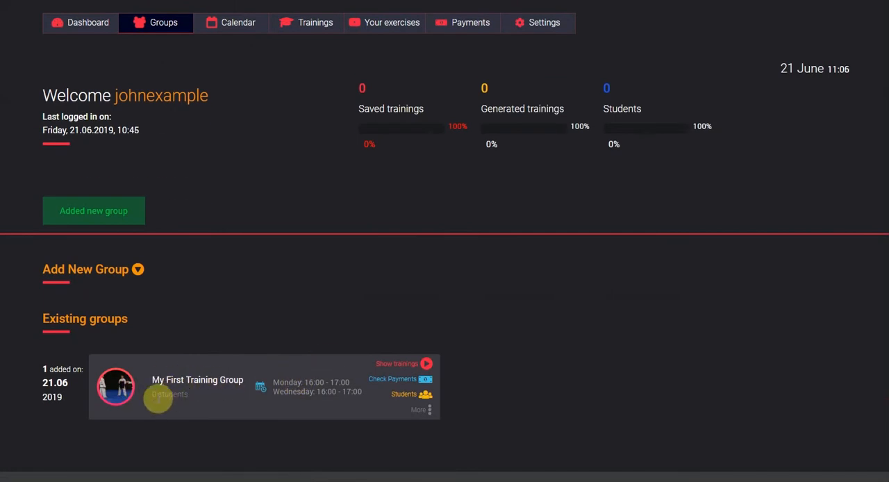
{"action": "mouse_move", "coordinate": [153, 397]}
{"action": "left_mouse_down"}
{"action": "mouse_move", "coordinate": [200, 400]}
{"action": "mouse_move", "coordinate": [152, 397]}
{"action": "left_mouse_up"}
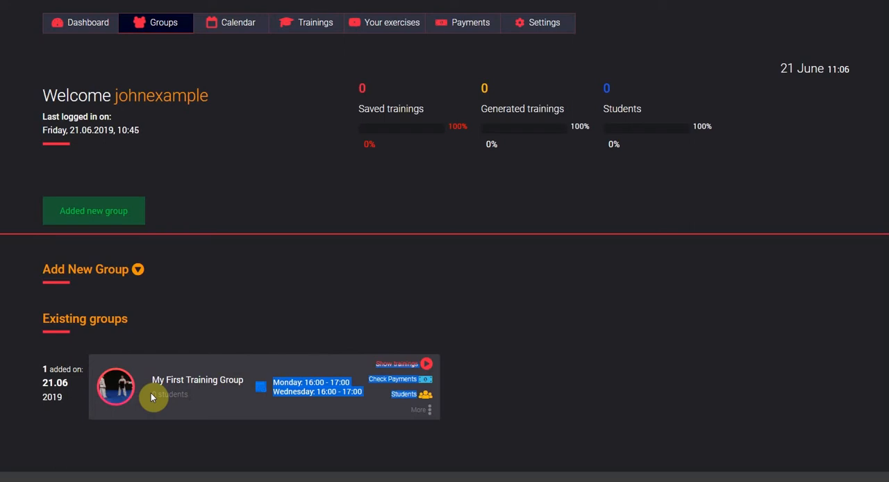
{"action": "left_click", "coordinate": [151, 395]}
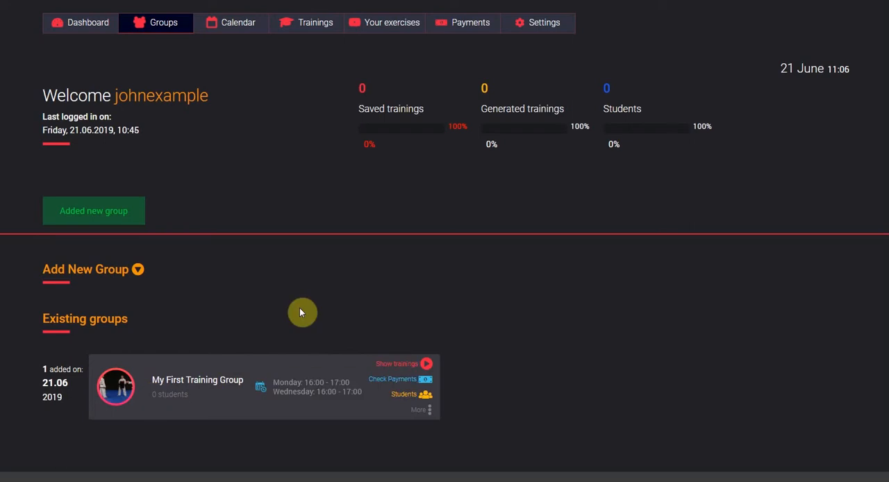
- Open the student page of My First Training Group and expand the form for adding a new student
{"action": "left_click", "coordinate": [412, 397]}
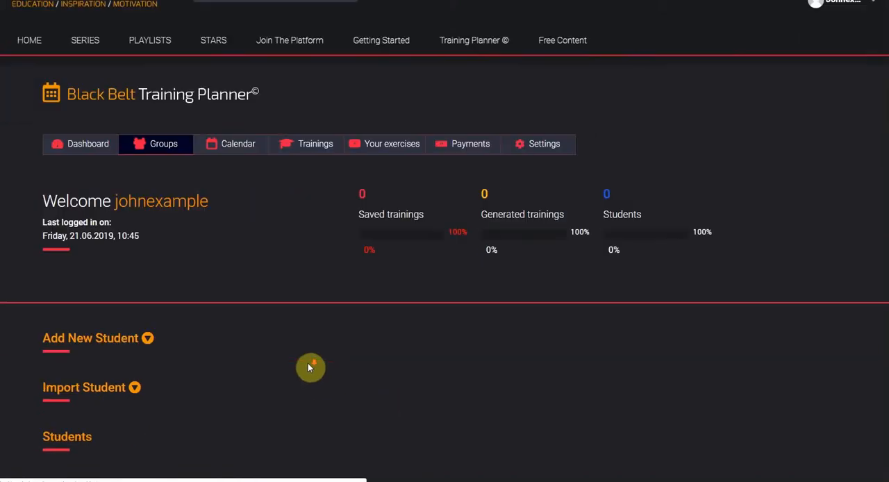
{"action": "left_click", "coordinate": [112, 233]}
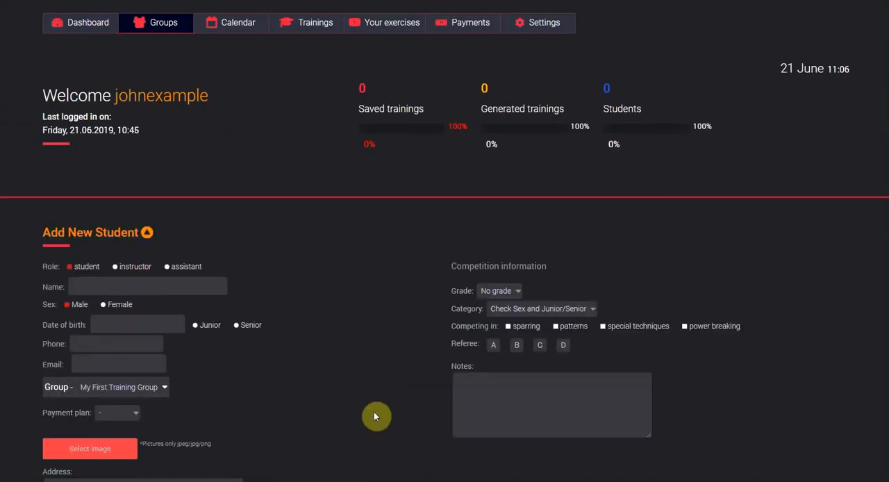
{"action": "scroll", "coordinate": [349, 371], "scroll_direction": "down", "scroll_amount": 3}
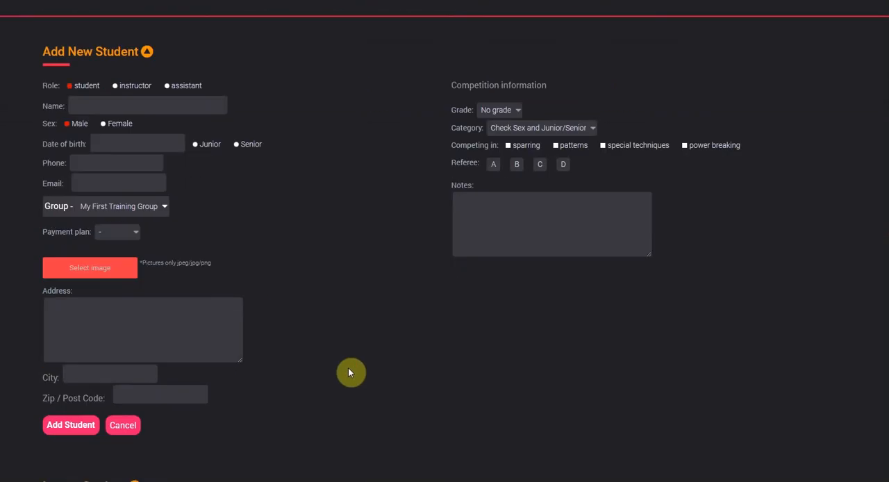
{"action": "scroll", "coordinate": [349, 373], "scroll_direction": "down", "scroll_amount": 3}
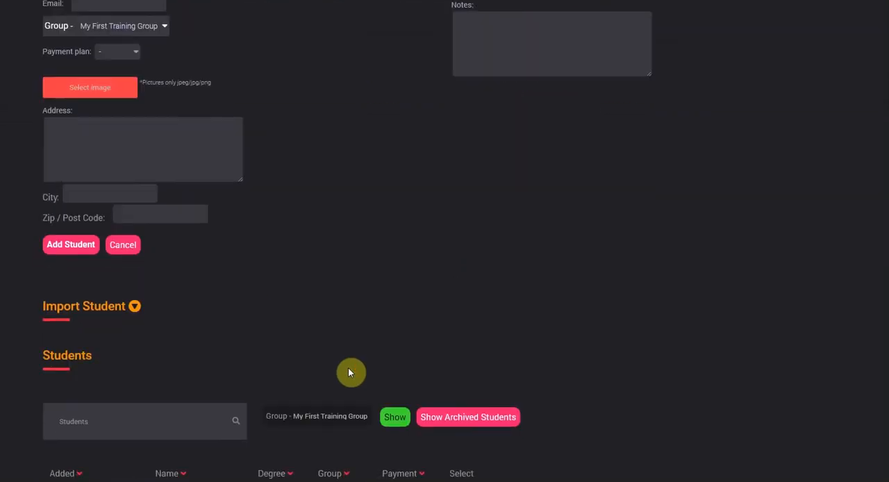
- Expand the student import section and open its sample file in Excel for editing
{"action": "left_click", "coordinate": [115, 308]}
{"action": "scroll", "coordinate": [496, 297], "scroll_direction": "down", "scroll_amount": 3}
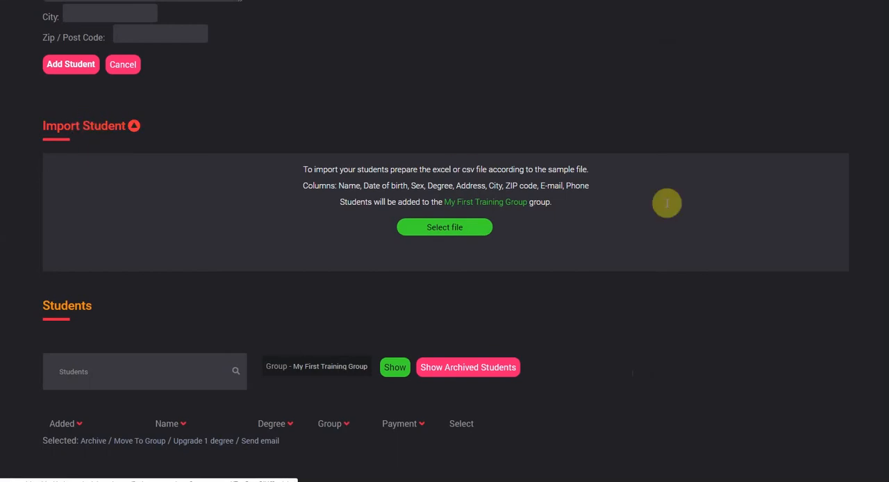
{"action": "left_click", "coordinate": [572, 174]}
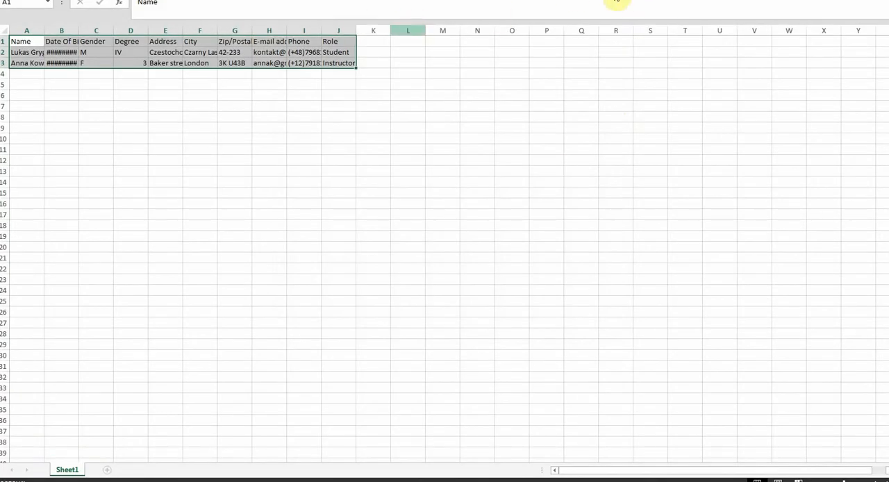
{"action": "left_click", "coordinate": [620, 0]}
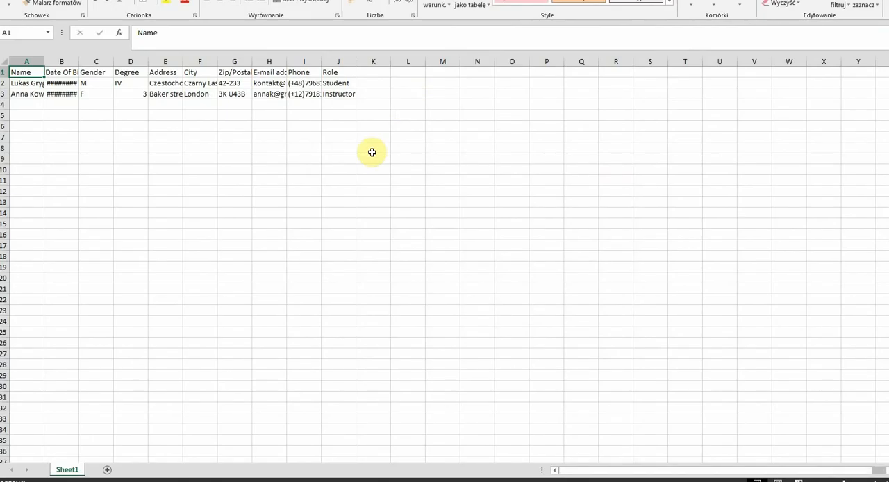
- Widen the Date Of Birth, Gender, Address, Zip/Postal Code and E-mail address columns so their contents are readable
{"action": "left_click", "coordinate": [82, 72]}
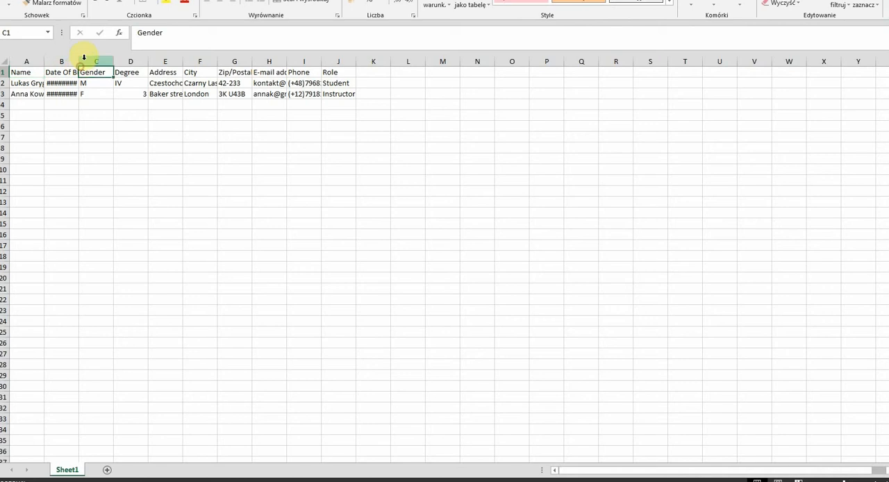
{"action": "left_click_drag", "start_coordinate": [78, 62], "coordinate": [286, 63]}
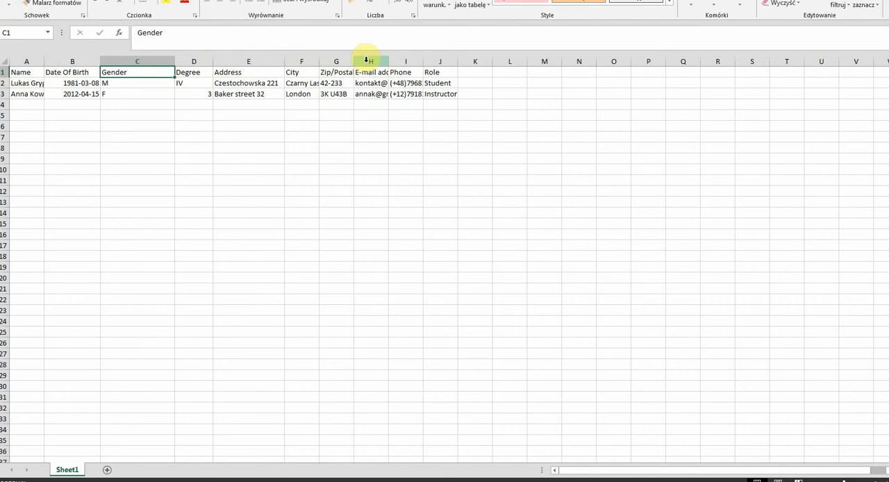
{"action": "left_click_drag", "start_coordinate": [353, 64], "coordinate": [380, 64]}
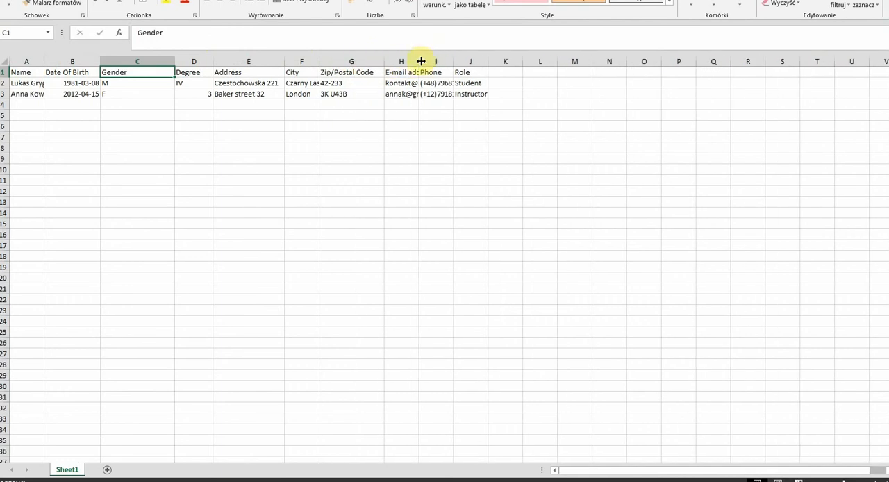
{"action": "left_click_drag", "start_coordinate": [419, 61], "coordinate": [495, 70]}
{"action": "left_click", "coordinate": [404, 84]}
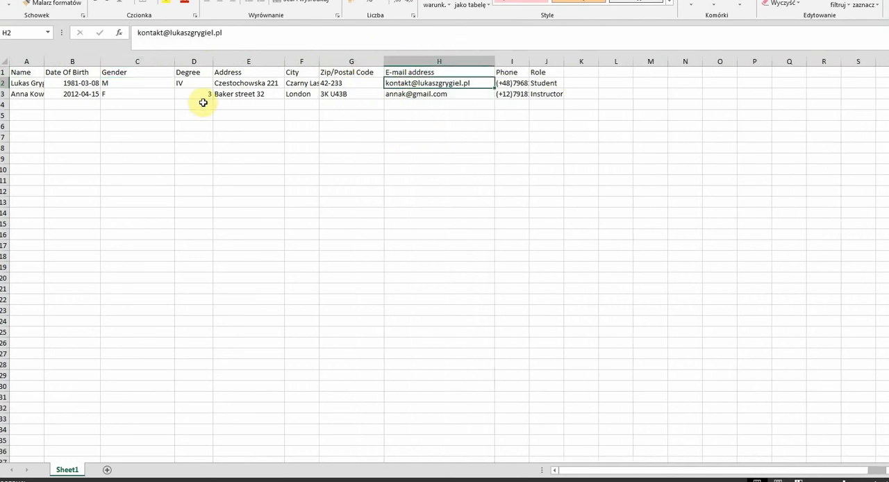
- Examine the sample rows column by column, from name and date of birth through contact details to role
{"action": "left_click", "coordinate": [28, 83]}
{"action": "left_click", "coordinate": [26, 93]}
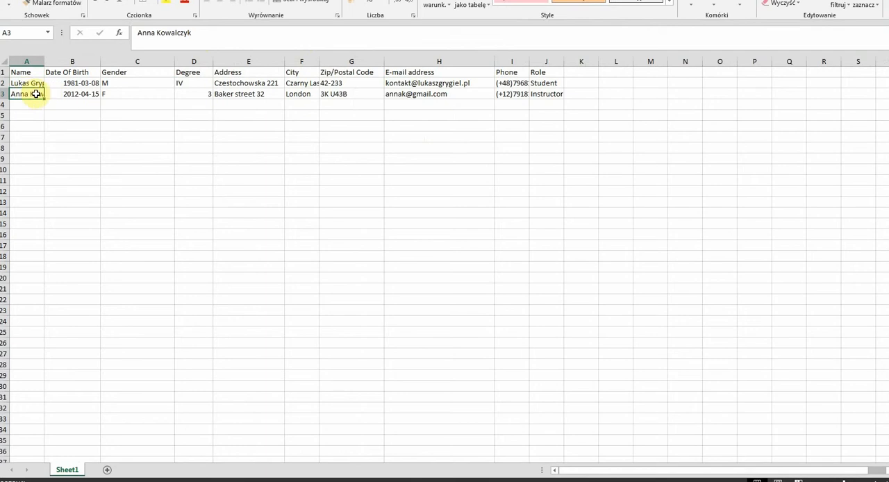
{"action": "left_click_drag", "start_coordinate": [37, 83], "coordinate": [85, 90]}
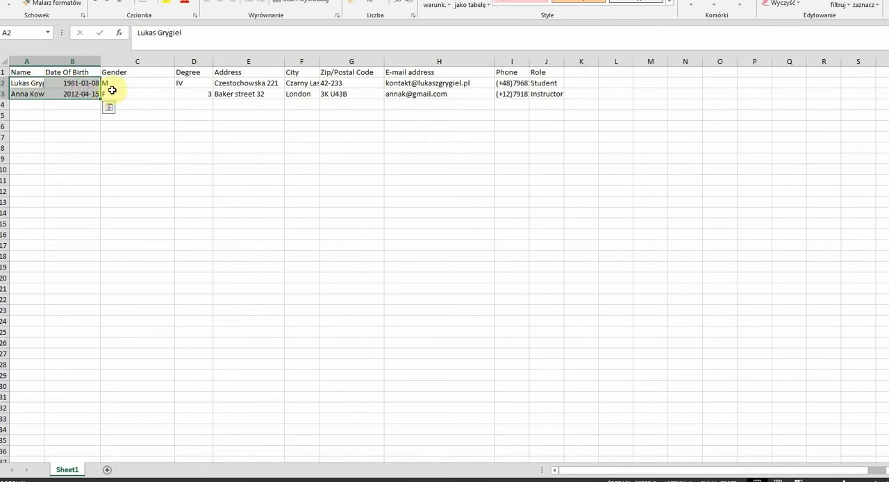
{"action": "left_click", "coordinate": [235, 94]}
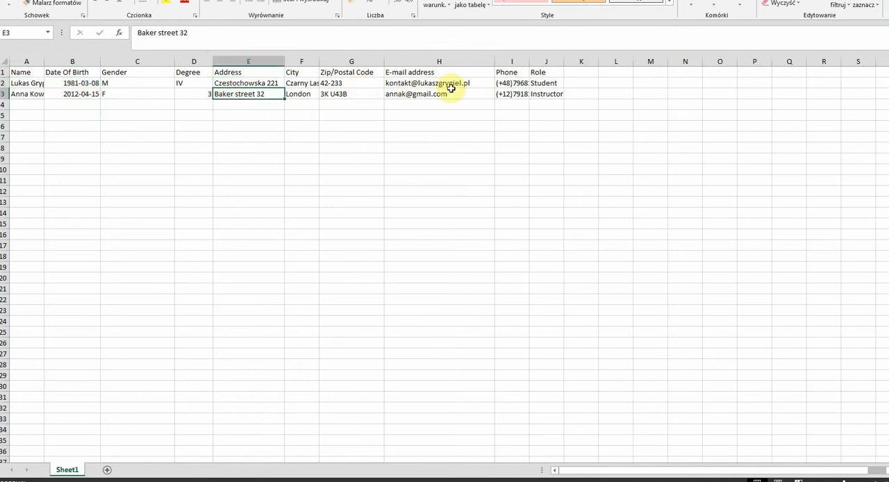
{"action": "left_click", "coordinate": [23, 84]}
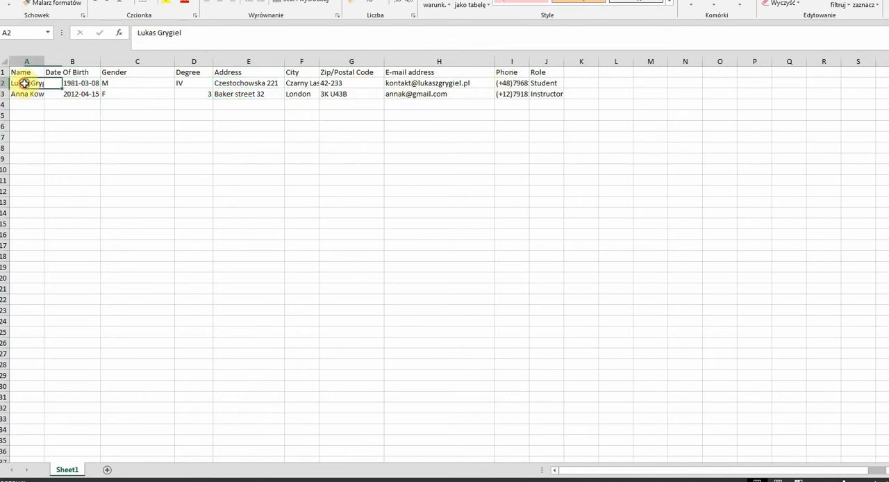
{"action": "left_click", "coordinate": [69, 82]}
{"action": "left_click", "coordinate": [135, 81]}
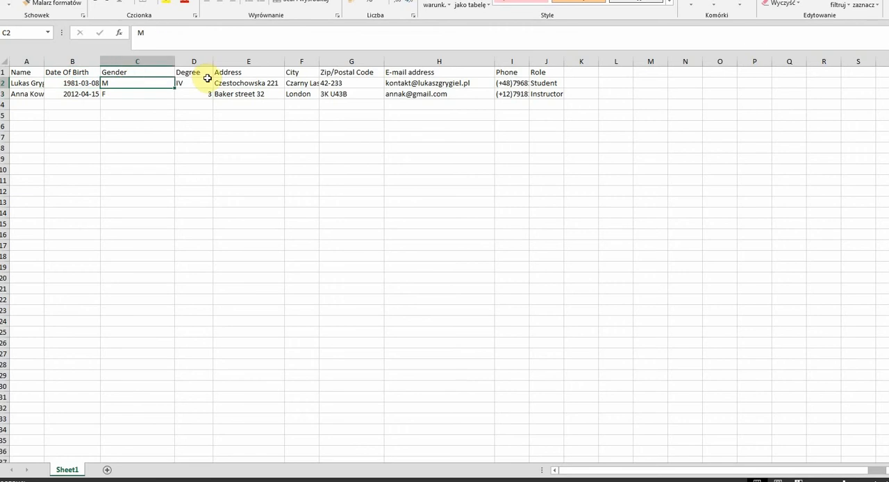
{"action": "left_click", "coordinate": [251, 83]}
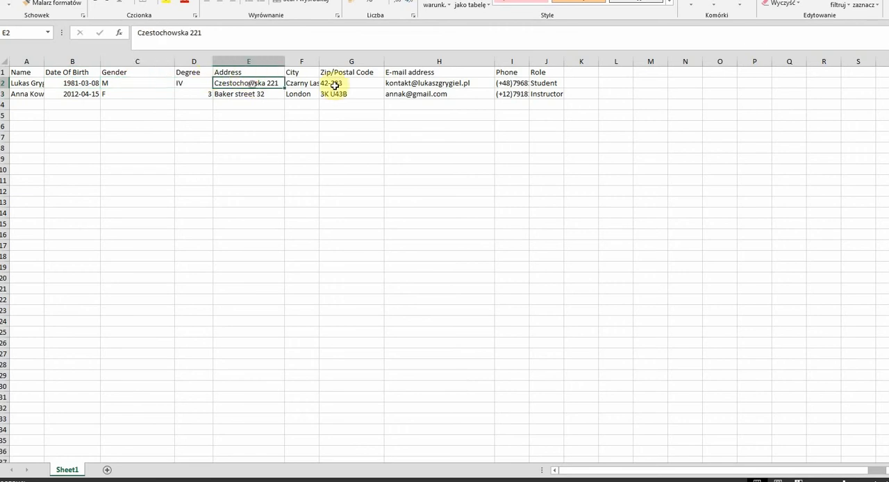
{"action": "left_click", "coordinate": [299, 83]}
{"action": "left_click", "coordinate": [350, 83]}
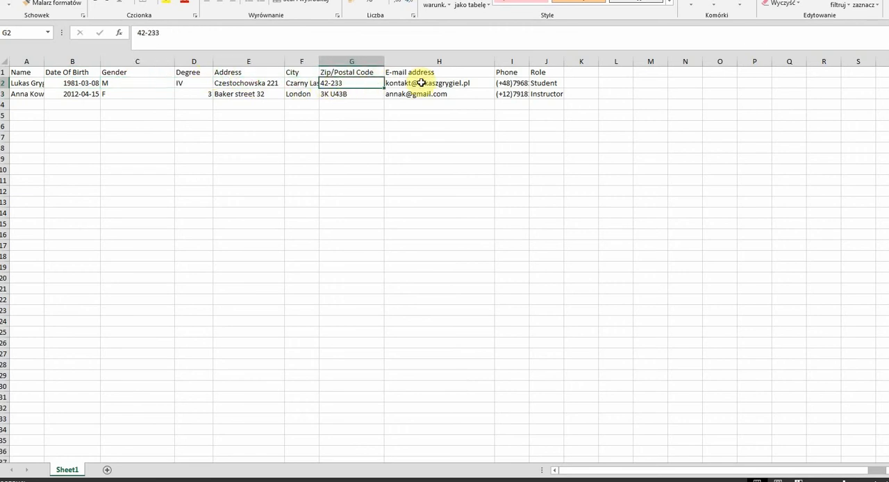
{"action": "left_click", "coordinate": [421, 82]}
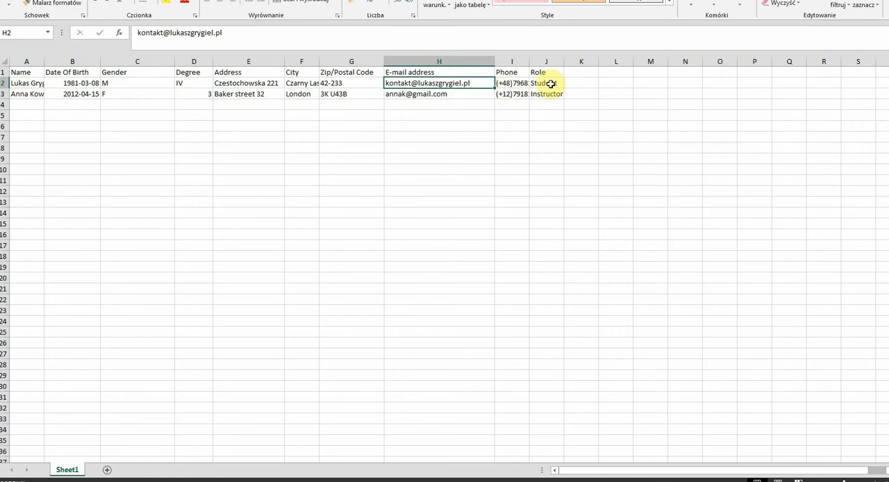
{"action": "left_click", "coordinate": [549, 83]}
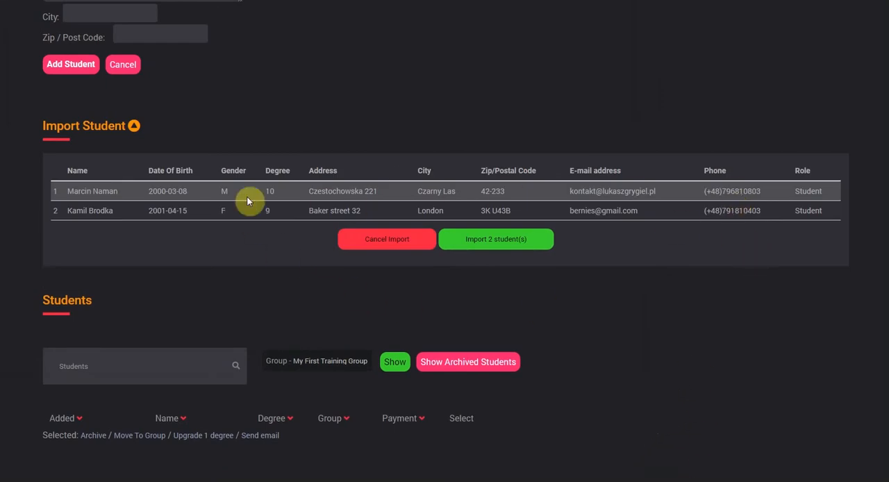
- Switch back to the training planner and import the 2 students from the prepared file into My First Training Group
{"action": "left_click", "coordinate": [513, 241]}
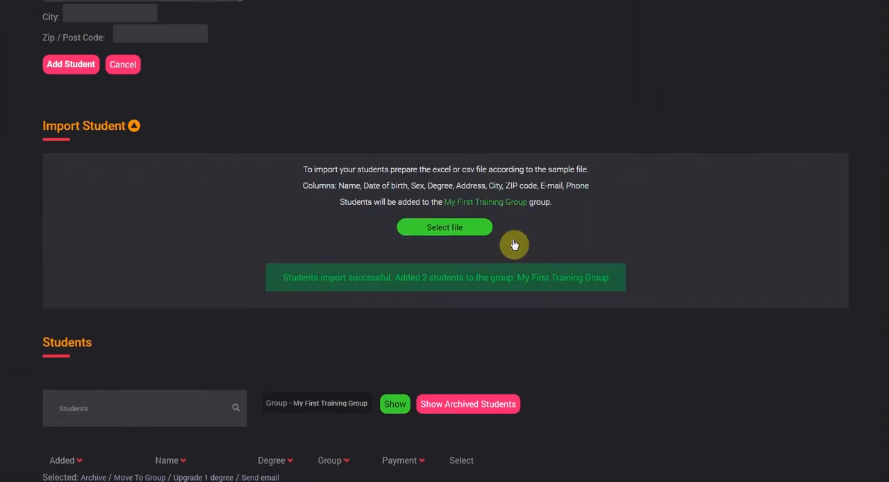
{"action": "scroll", "coordinate": [204, 65], "scroll_direction": "down", "scroll_amount": 6}
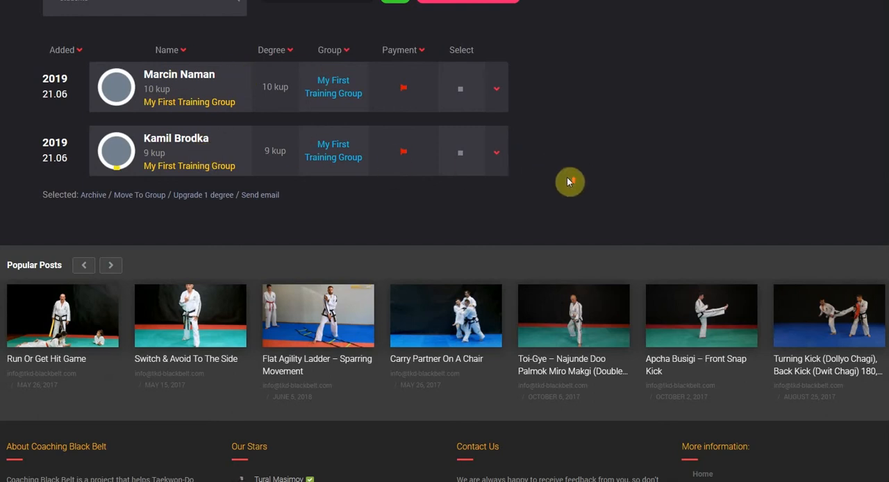
- Load a second student file, review the previewed entries and import its 18 students into My First Training Group
{"action": "scroll", "coordinate": [572, 179], "scroll_direction": "up", "scroll_amount": 3}
{"action": "scroll", "coordinate": [644, 185], "scroll_direction": "up", "scroll_amount": 3}
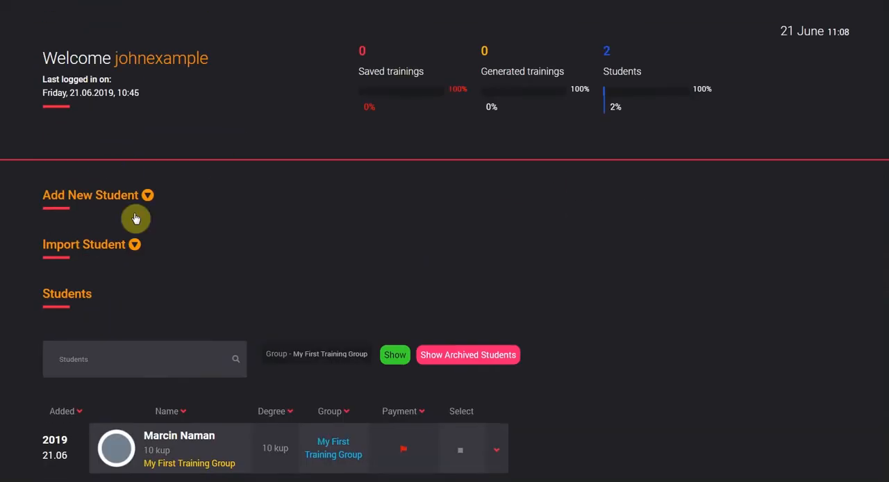
{"action": "left_click", "coordinate": [113, 244]}
{"action": "left_click", "coordinate": [443, 346]}
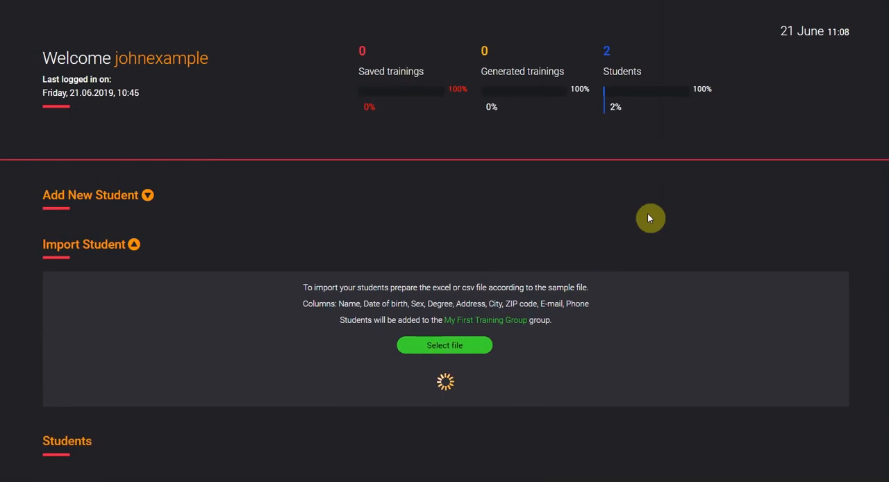
{"action": "scroll", "coordinate": [650, 214], "scroll_direction": "down", "scroll_amount": 3}
{"action": "scroll", "coordinate": [652, 217], "scroll_direction": "down", "scroll_amount": 1}
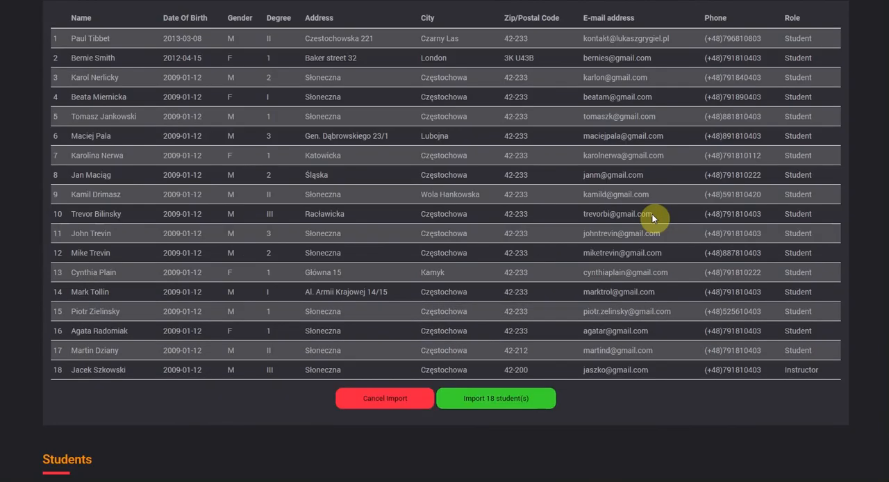
{"action": "scroll", "coordinate": [413, 181], "scroll_direction": "up", "scroll_amount": 2}
{"action": "scroll", "coordinate": [413, 182], "scroll_direction": "down", "scroll_amount": 4}
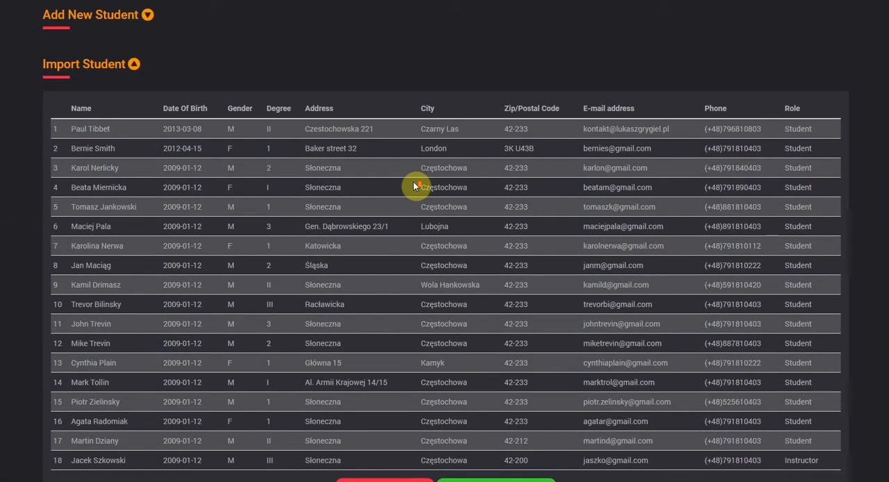
{"action": "left_click", "coordinate": [507, 312]}
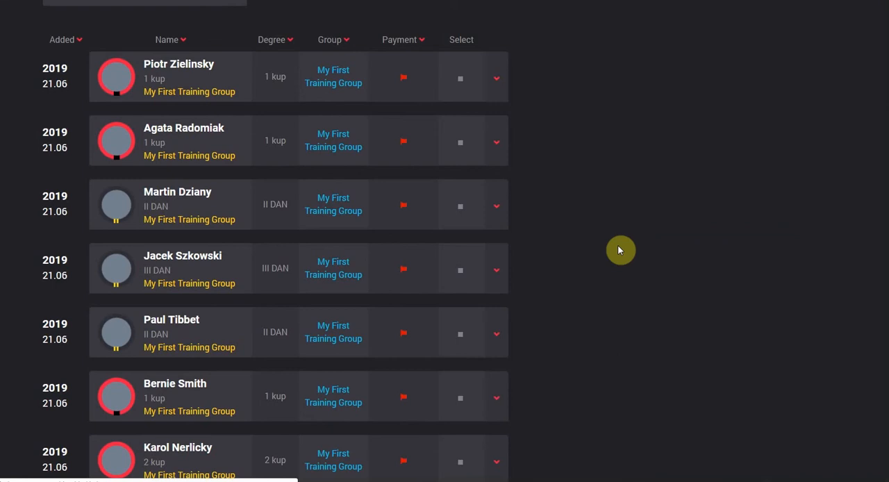
- Sort the student list by name in both directions, and finally by degree with the lowest grades first
{"action": "scroll", "coordinate": [619, 247], "scroll_direction": "down", "scroll_amount": 4}
{"action": "scroll", "coordinate": [618, 246], "scroll_direction": "up", "scroll_amount": 6}
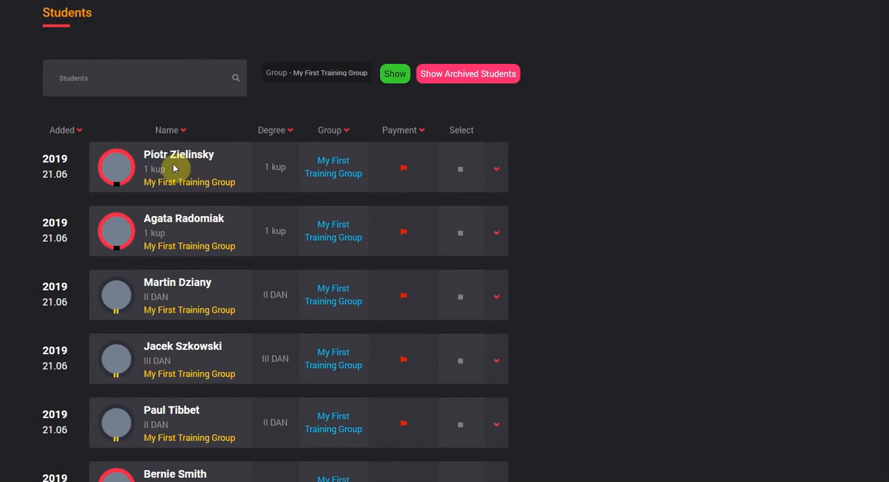
{"action": "left_click", "coordinate": [182, 131]}
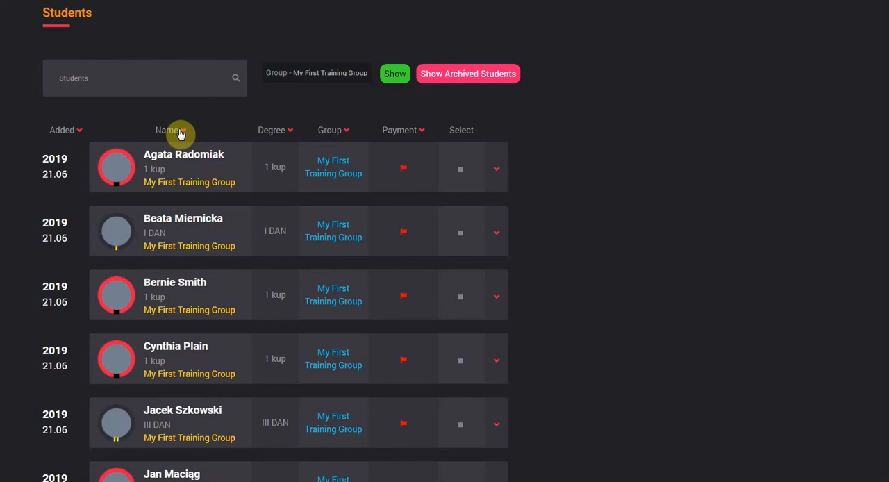
{"action": "left_click", "coordinate": [179, 131]}
{"action": "left_click", "coordinate": [182, 130]}
{"action": "left_click", "coordinate": [284, 132]}
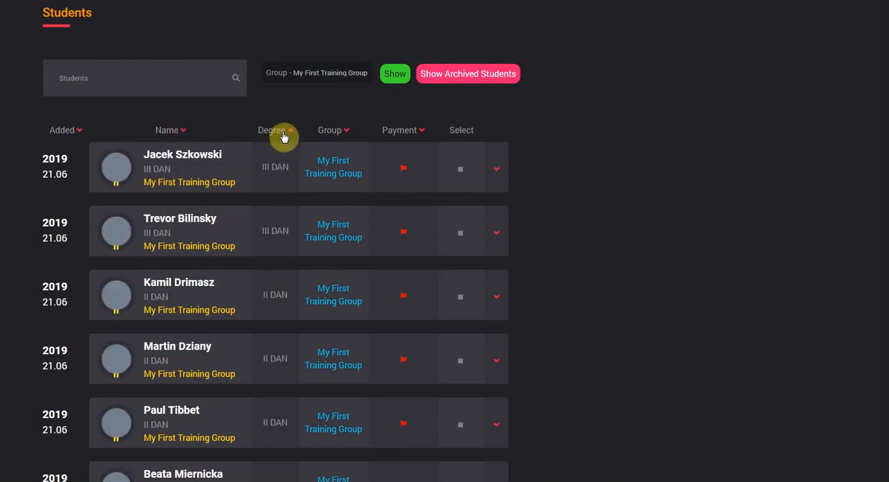
{"action": "left_click", "coordinate": [285, 133]}
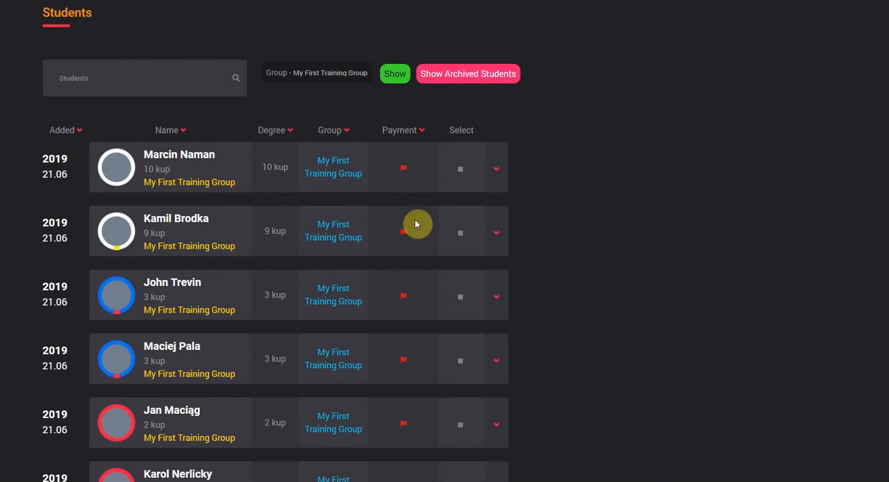
- Start a new membership plan named Basic Plan 2x week, priced at €25 and billed every 1 month
{"action": "scroll", "coordinate": [507, 222], "scroll_direction": "up", "scroll_amount": 3}
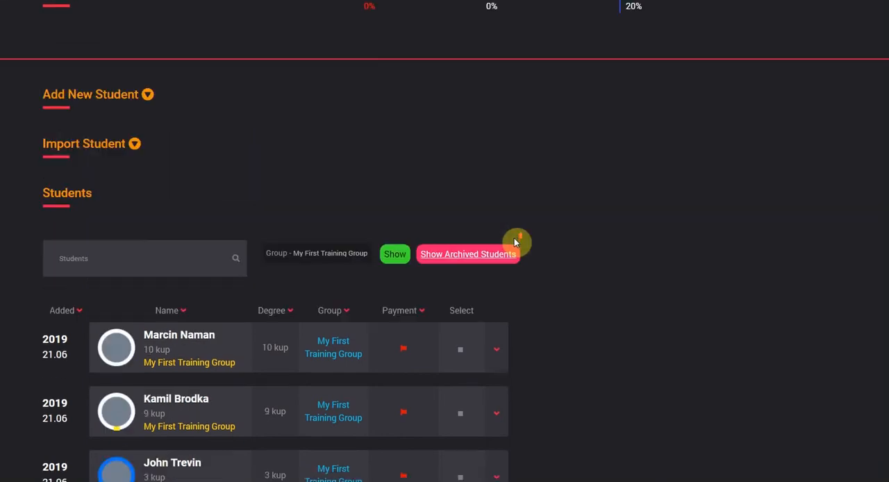
{"action": "scroll", "coordinate": [563, 267], "scroll_direction": "up", "scroll_amount": 3}
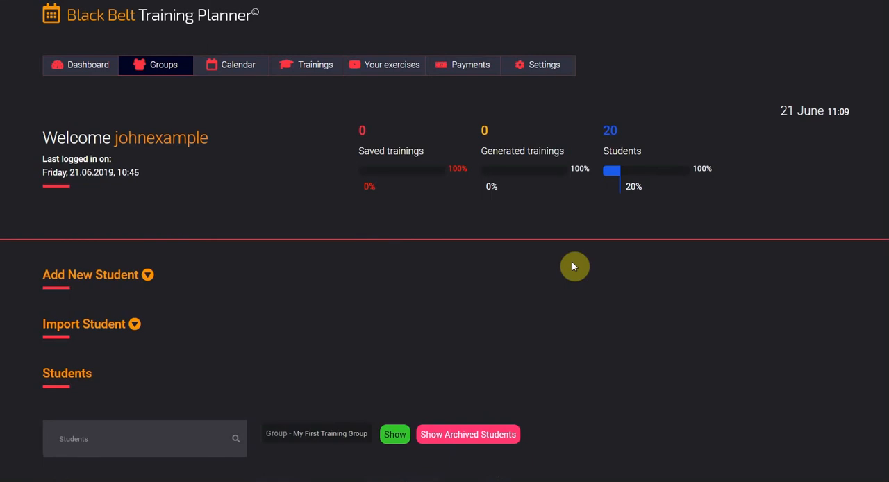
{"action": "mouse_move", "coordinate": [465, 65]}
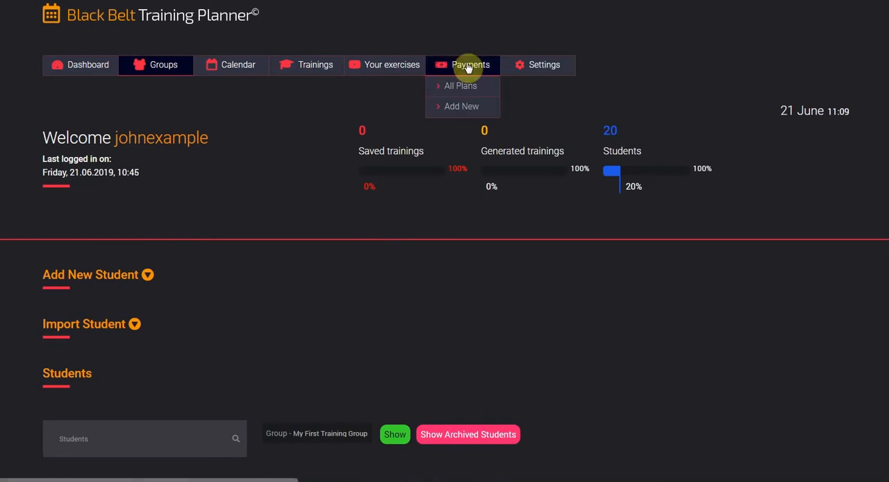
{"action": "left_click", "coordinate": [462, 106]}
{"action": "scroll", "coordinate": [574, 322], "scroll_direction": "down", "scroll_amount": 2}
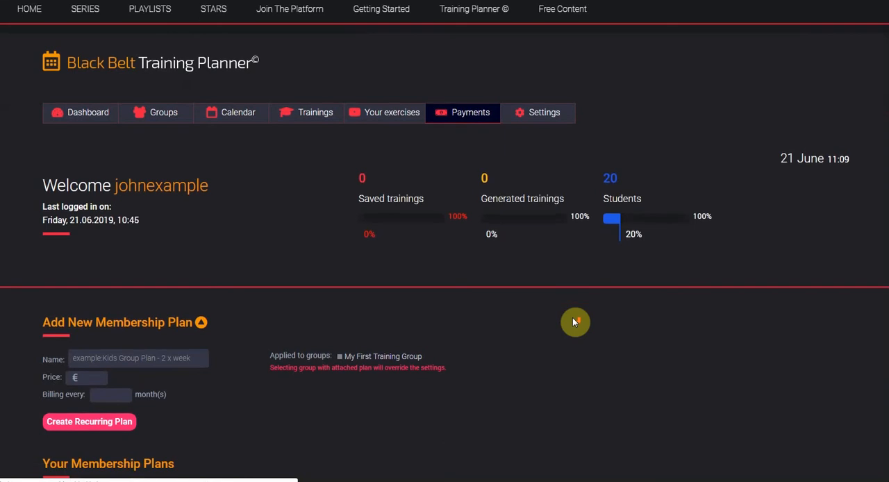
{"action": "left_click", "coordinate": [127, 358]}
{"action": "type", "text": "Basic Plan 2x week"}
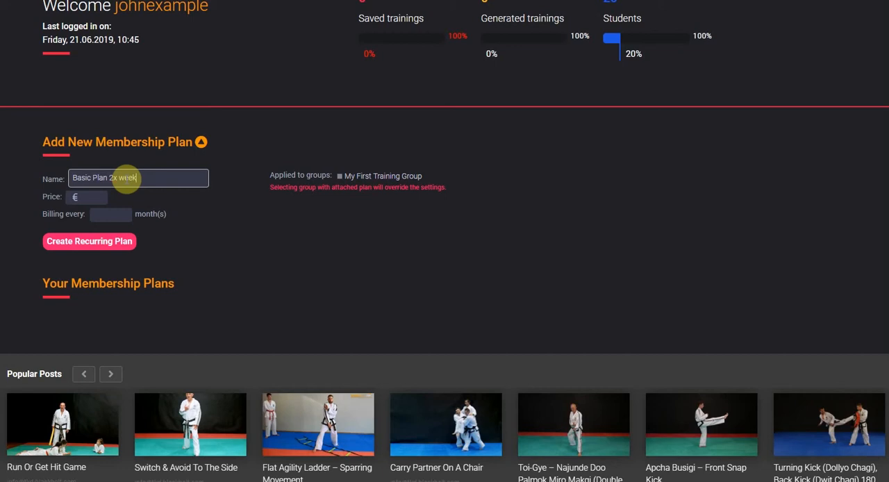
{"action": "key", "text": "Tab"}
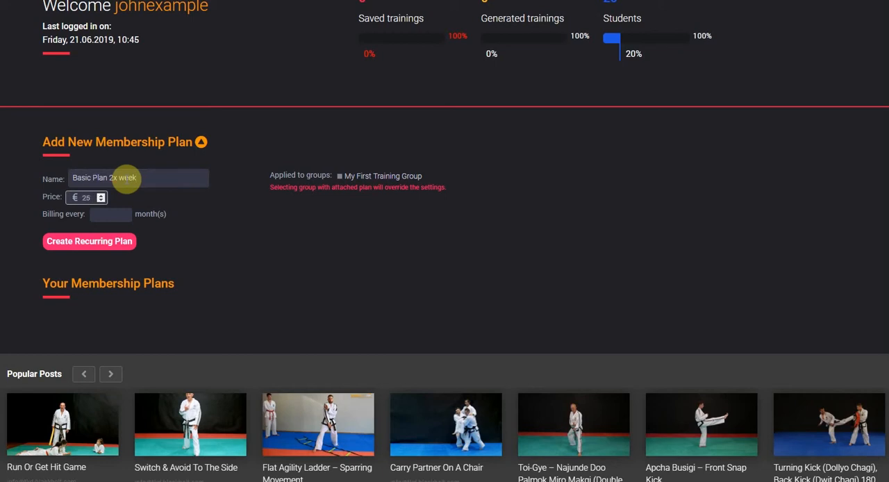
{"action": "left_click", "coordinate": [113, 214]}
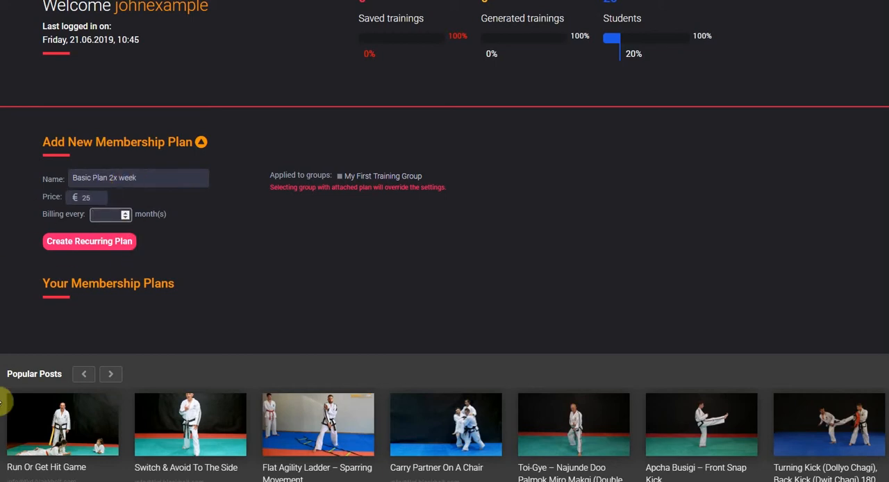
{"action": "type", "text": "1"}
{"action": "left_click", "coordinate": [297, 241]}
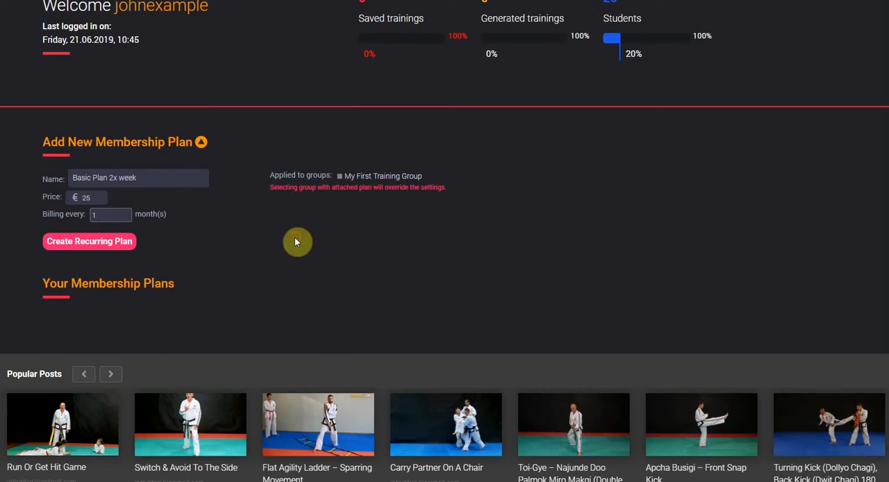
- Apply the membership plan to My First Training Group and create it as a recurring plan
{"action": "left_click", "coordinate": [340, 177]}
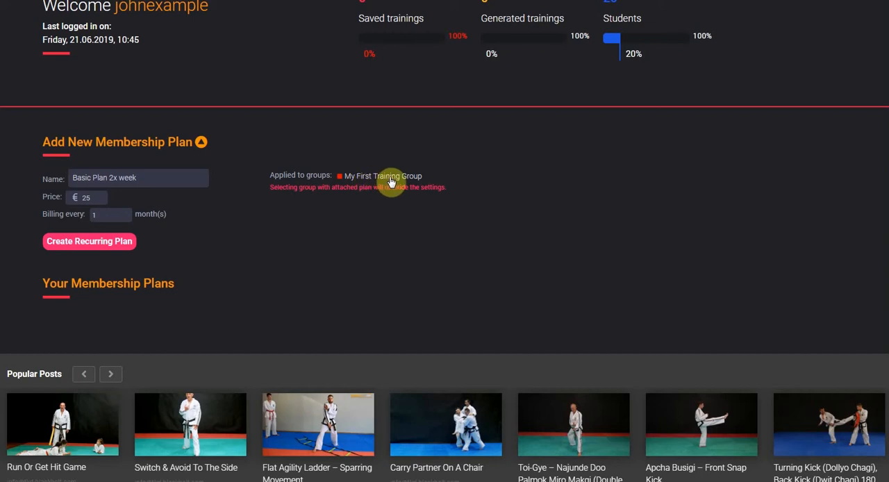
{"action": "left_click", "coordinate": [101, 244]}
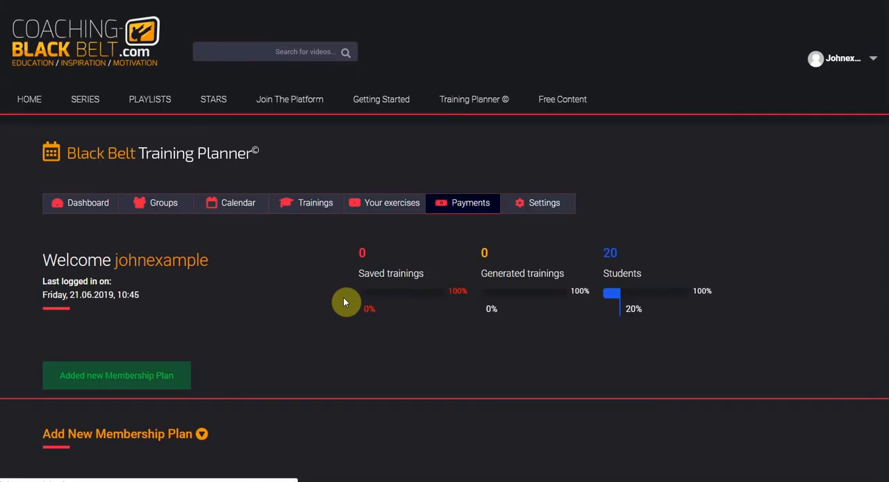
{"action": "scroll", "coordinate": [374, 341], "scroll_direction": "down", "scroll_amount": 4}
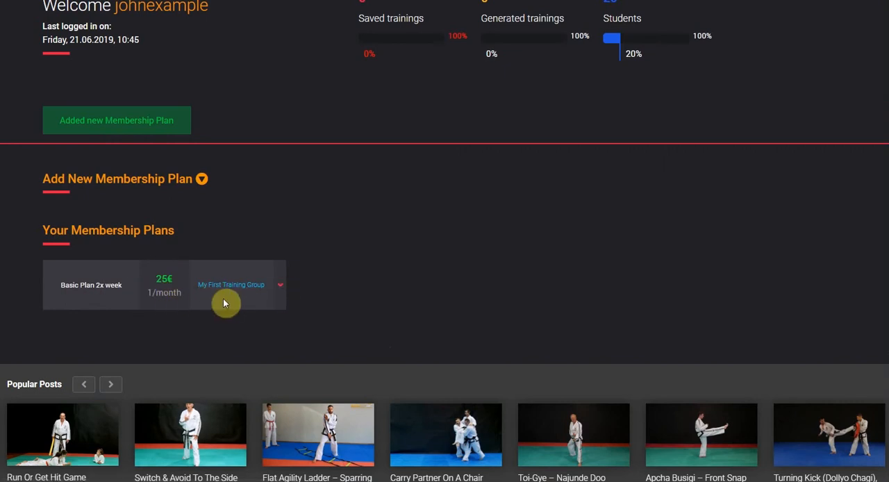
{"action": "scroll", "coordinate": [389, 317], "scroll_direction": "up", "scroll_amount": 3}
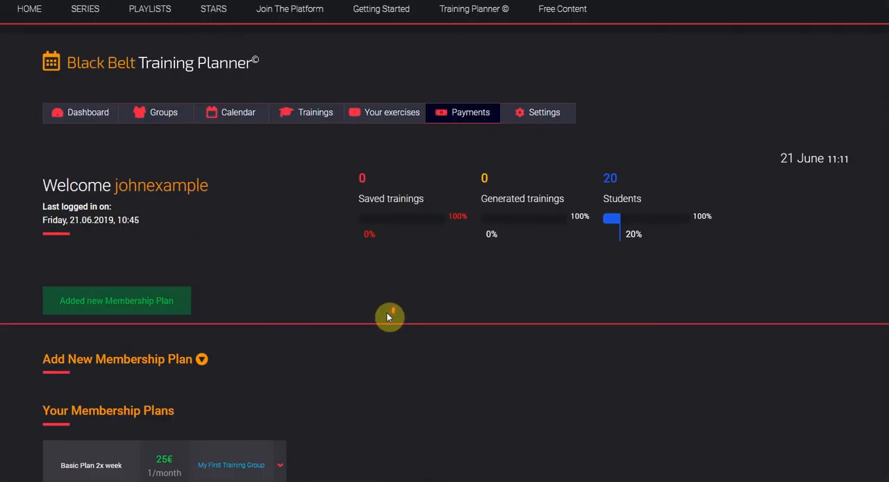
- Start a new exercise named Holiday Pushups with the description "My holiday workout"
{"action": "mouse_move", "coordinate": [395, 114]}
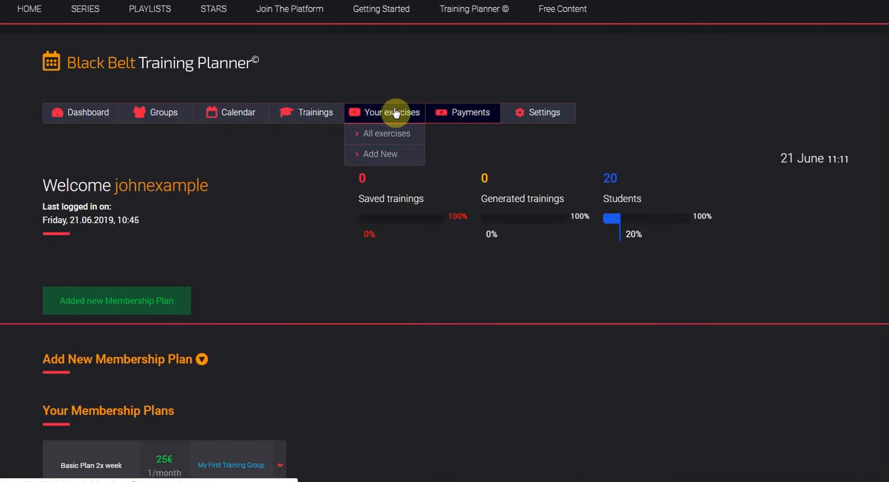
{"action": "left_click", "coordinate": [375, 155]}
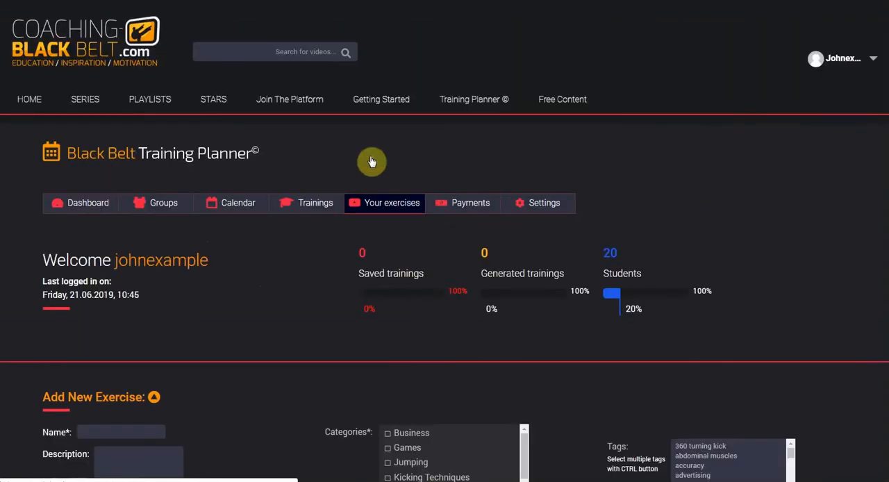
{"action": "scroll", "coordinate": [354, 285], "scroll_direction": "down", "scroll_amount": 3}
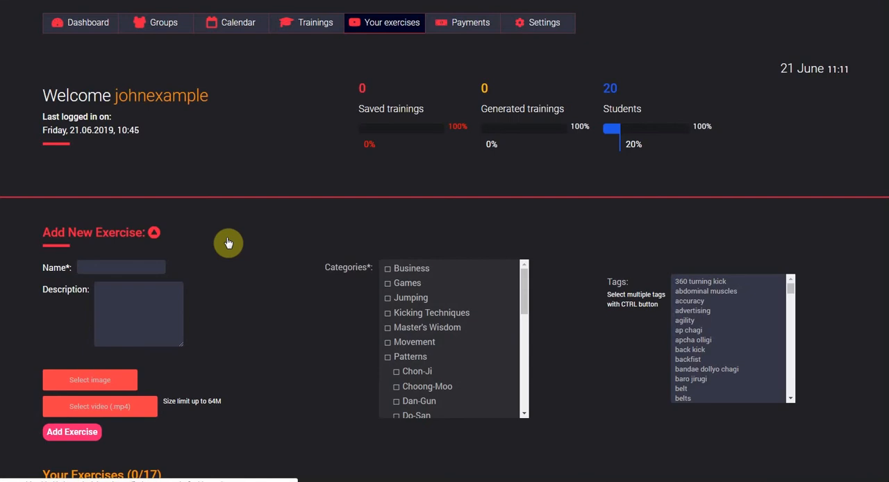
{"action": "left_click", "coordinate": [142, 268]}
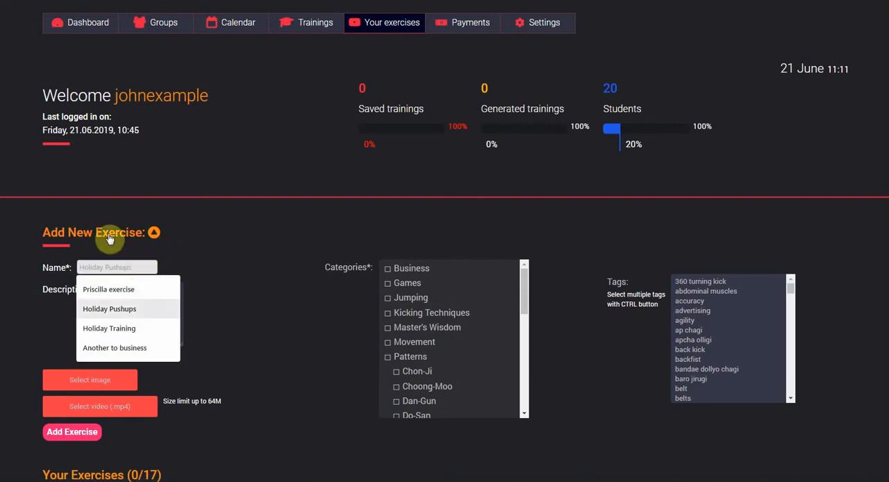
{"action": "left_click", "coordinate": [131, 311]}
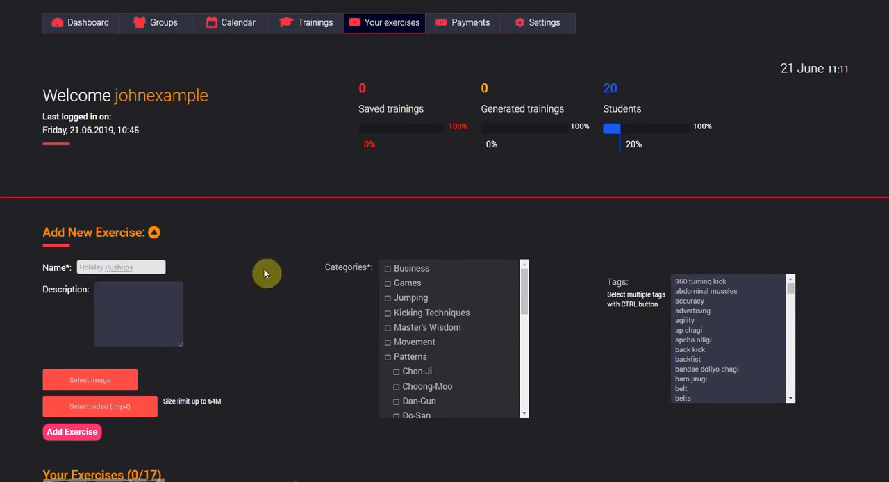
{"action": "left_click", "coordinate": [148, 305]}
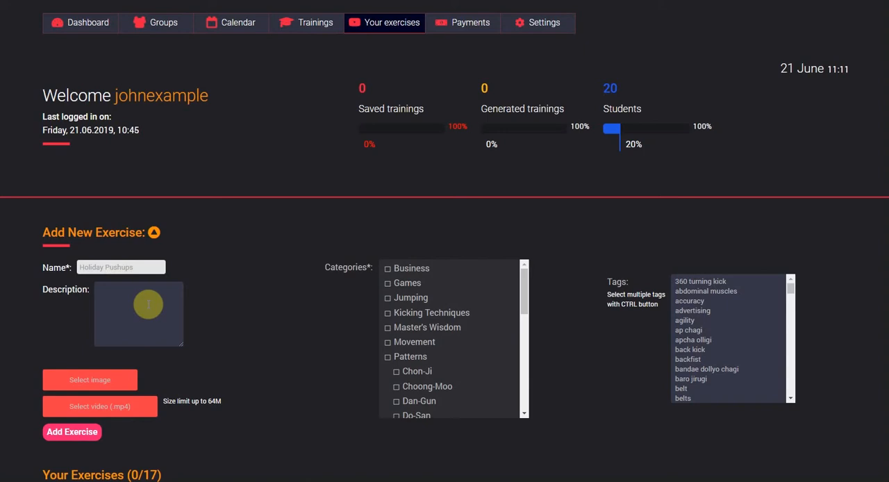
{"action": "type", "text": "My holiday workout"}
- Attach the lion picture as the exercise image and upload maciek_akcja.mp4 as its video
{"action": "left_click", "coordinate": [115, 375]}
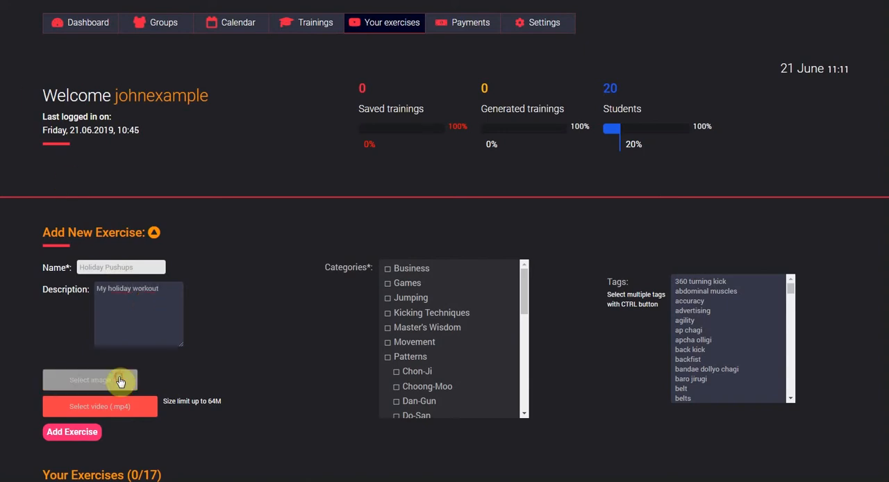
{"action": "left_click", "coordinate": [839, 452]}
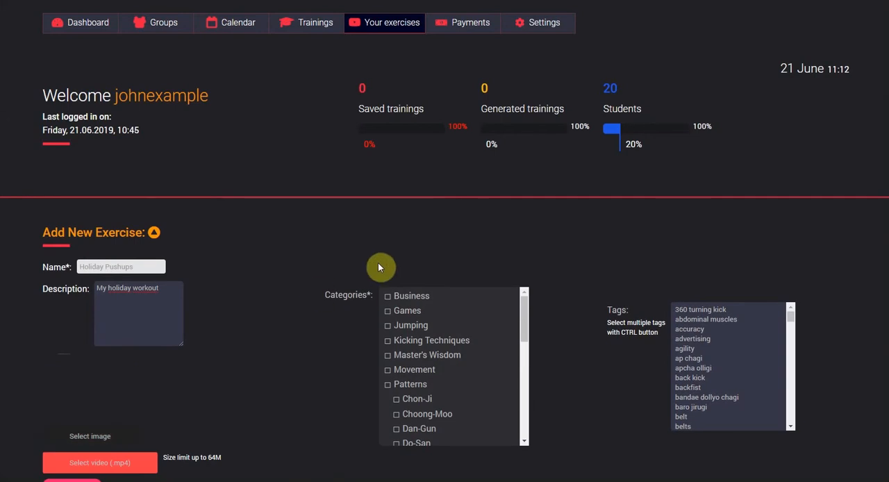
{"action": "scroll", "coordinate": [258, 337], "scroll_direction": "down", "scroll_amount": 2}
{"action": "left_click", "coordinate": [125, 379]}
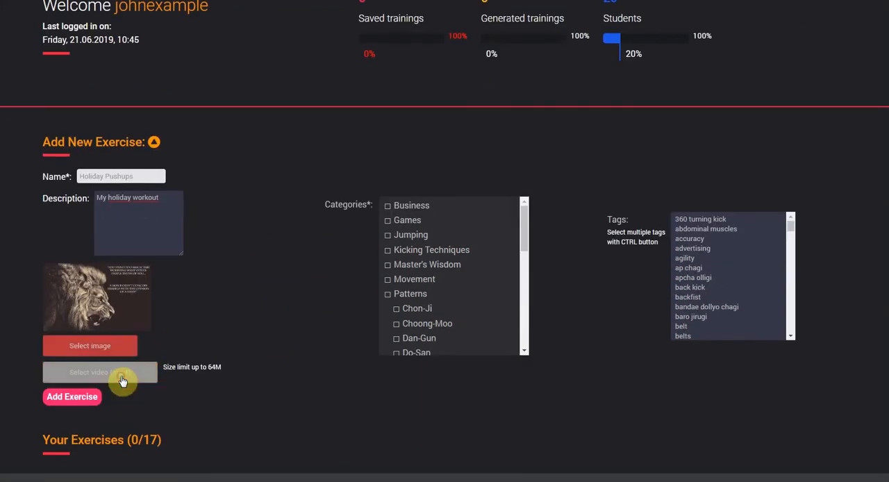
{"action": "left_click", "coordinate": [41, 55]}
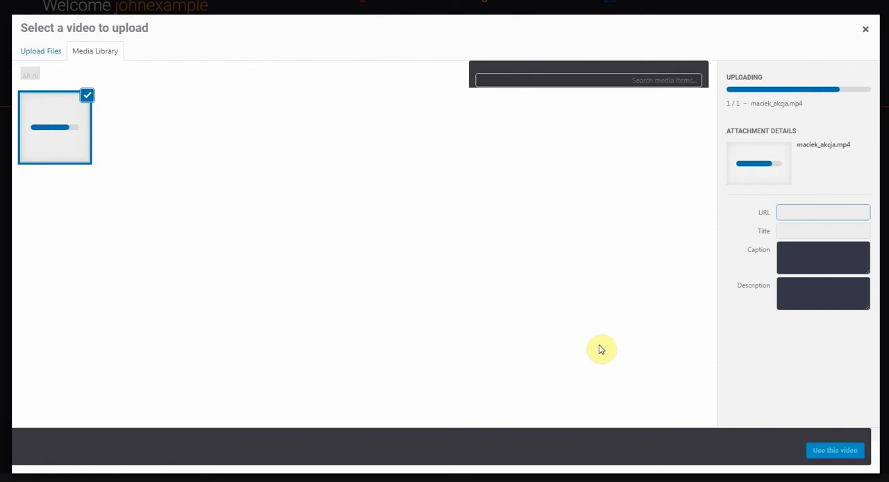
{"action": "left_click", "coordinate": [835, 450]}
- Assign the exercise to the Strength category and its Upper Body subcategory
{"action": "scroll", "coordinate": [423, 273], "scroll_direction": "down", "scroll_amount": 5}
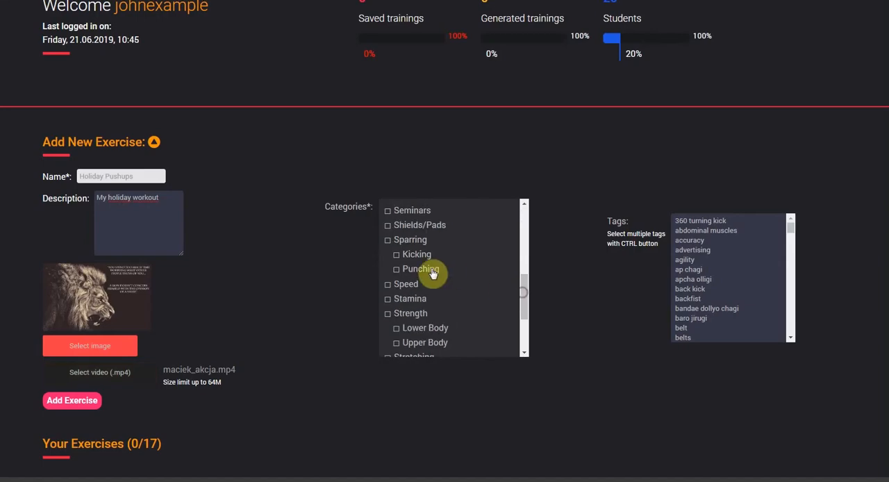
{"action": "left_click", "coordinate": [388, 313]}
{"action": "left_click", "coordinate": [398, 345]}
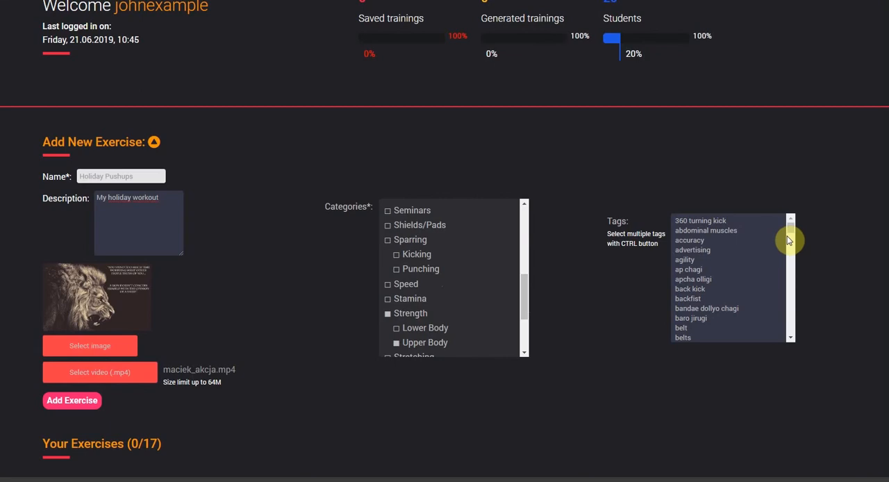
- Select the tags pushups and strength for the exercise and add it to the exercise collection
{"action": "left_click_drag", "start_coordinate": [790, 231], "coordinate": [736, 298]}
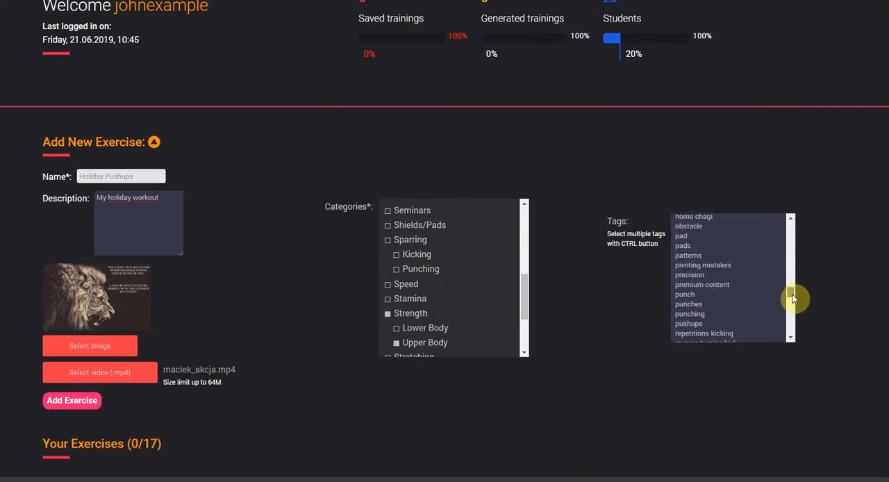
{"action": "left_click", "coordinate": [707, 324]}
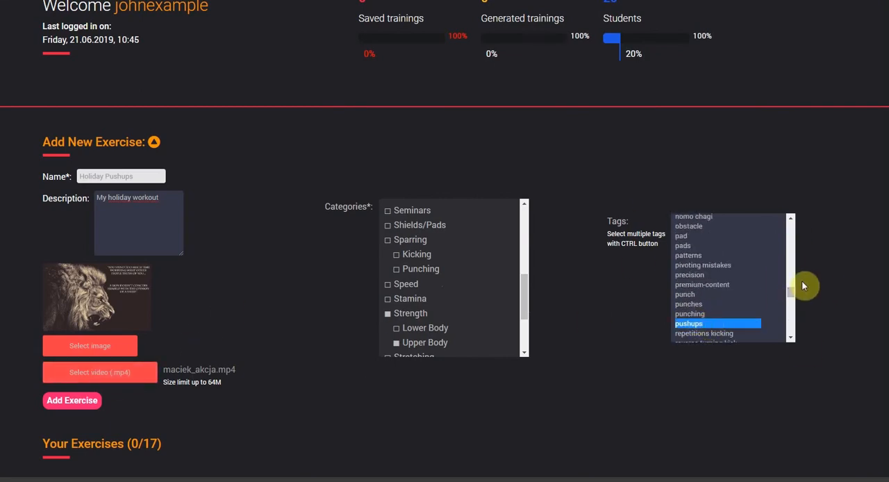
{"action": "left_click_drag", "start_coordinate": [794, 295], "coordinate": [793, 297]}
{"action": "scroll", "coordinate": [793, 298], "scroll_direction": "down", "scroll_amount": 4}
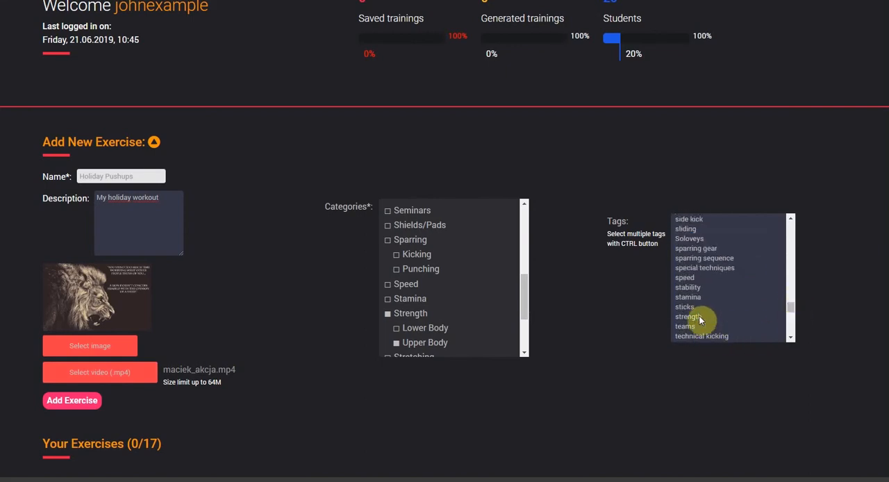
{"action": "left_click", "coordinate": [699, 316]}
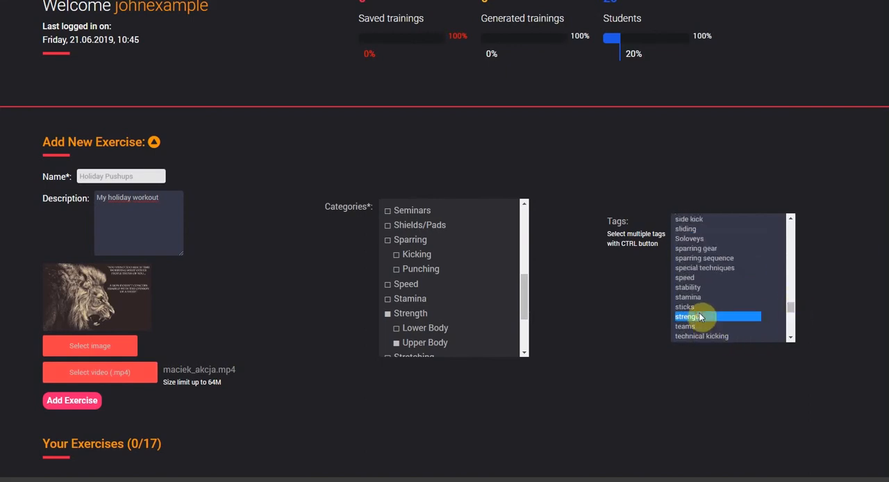
{"action": "left_click", "coordinate": [70, 406]}
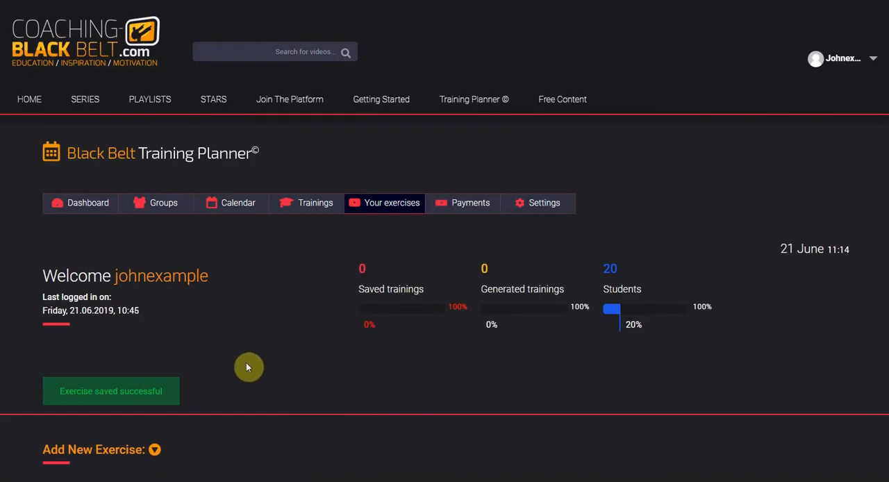
- Play the Holiday Pushups video from the saved exercises to check it, and close the player
{"action": "scroll", "coordinate": [247, 367], "scroll_direction": "down", "scroll_amount": 3}
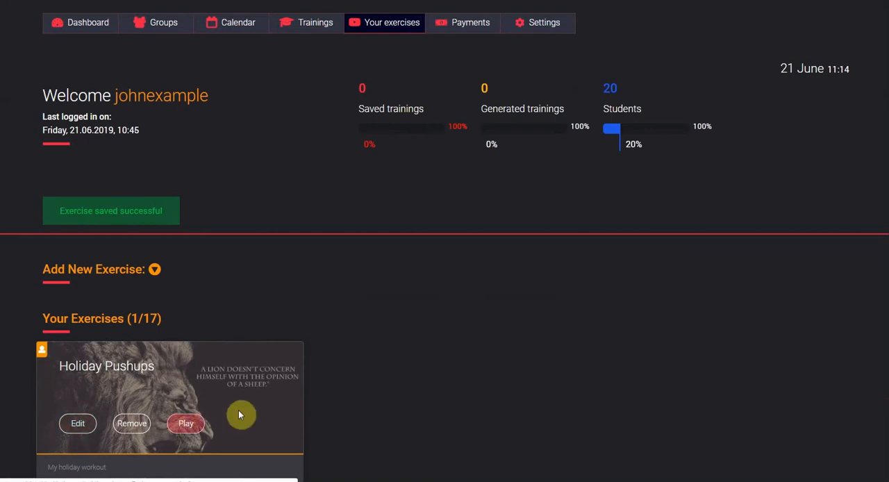
{"action": "scroll", "coordinate": [324, 371], "scroll_direction": "down", "scroll_amount": 3}
{"action": "left_click", "coordinate": [189, 245]}
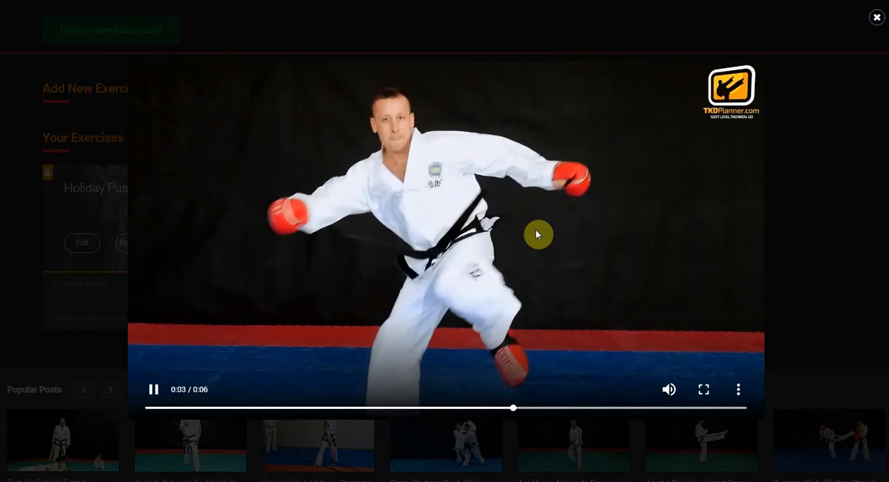
{"action": "left_click", "coordinate": [877, 19]}
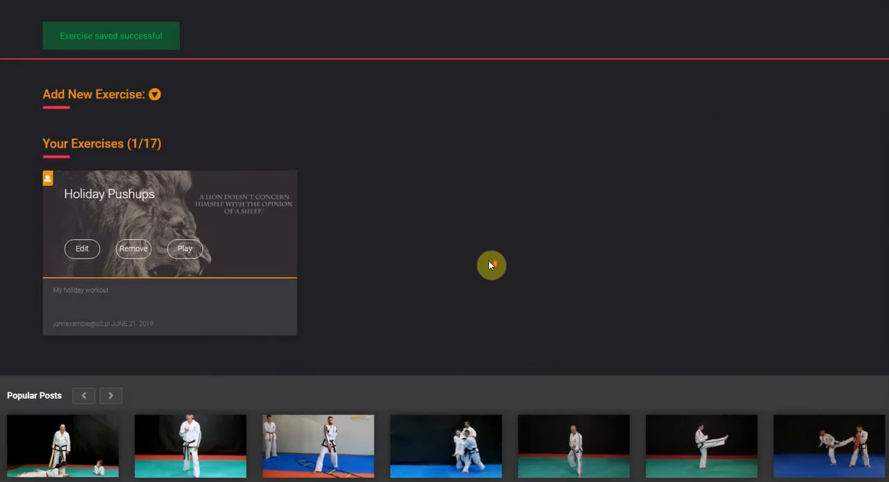
- Open the trainings calendar and switch from the saved trainings list to the weekly calendar view
{"action": "scroll", "coordinate": [232, 209], "scroll_direction": "up", "scroll_amount": 5}
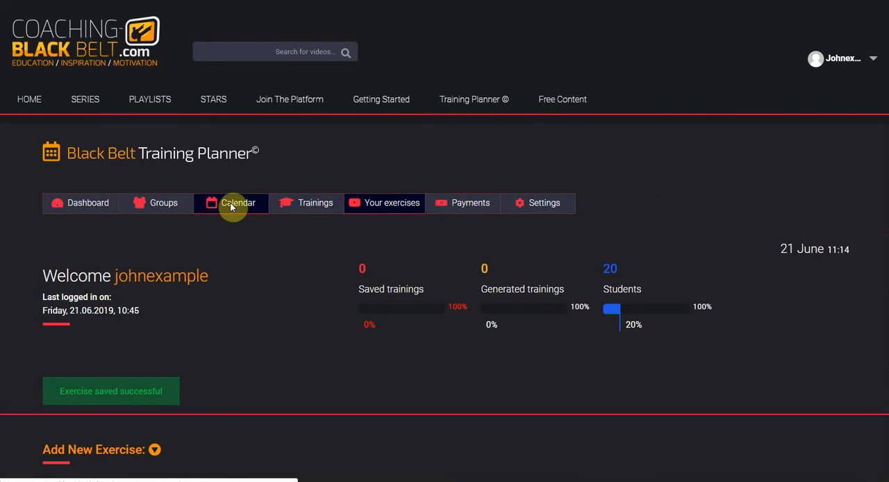
{"action": "left_click", "coordinate": [230, 202]}
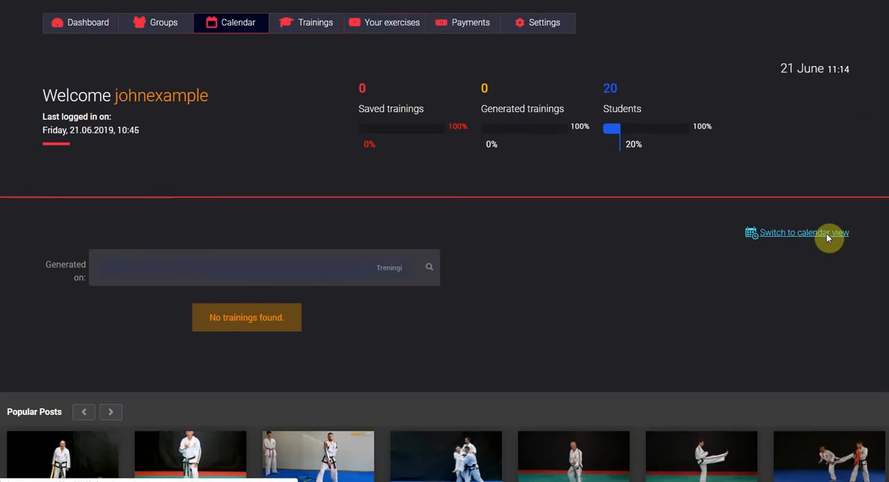
{"action": "left_click", "coordinate": [827, 235]}
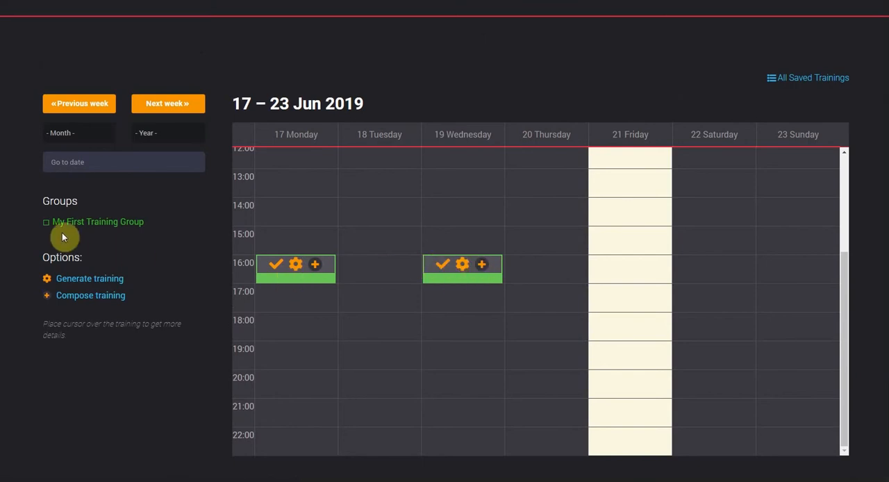
- Open the attendance check for My First Training Group's Wednesday 19 June 16:00 session and mark all students as present
{"action": "left_click_drag", "start_coordinate": [68, 222], "coordinate": [91, 223]}
{"action": "left_click", "coordinate": [190, 224]}
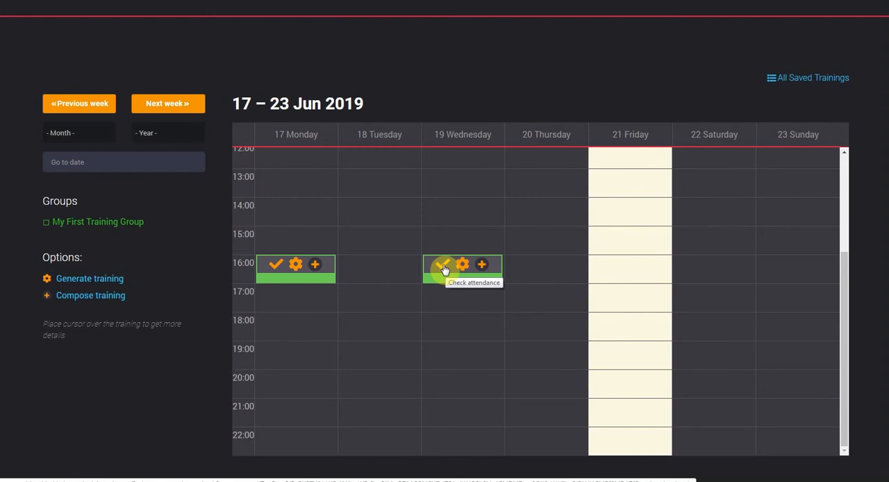
{"action": "left_click", "coordinate": [445, 269]}
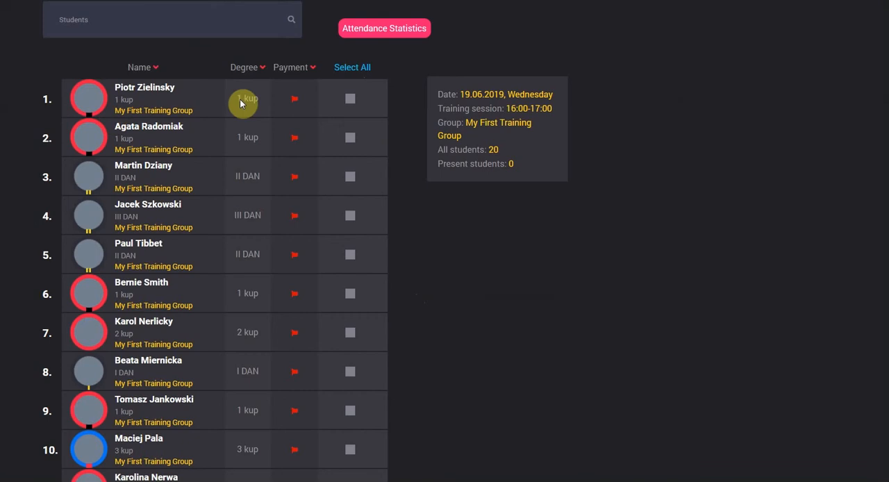
{"action": "left_click", "coordinate": [355, 68]}
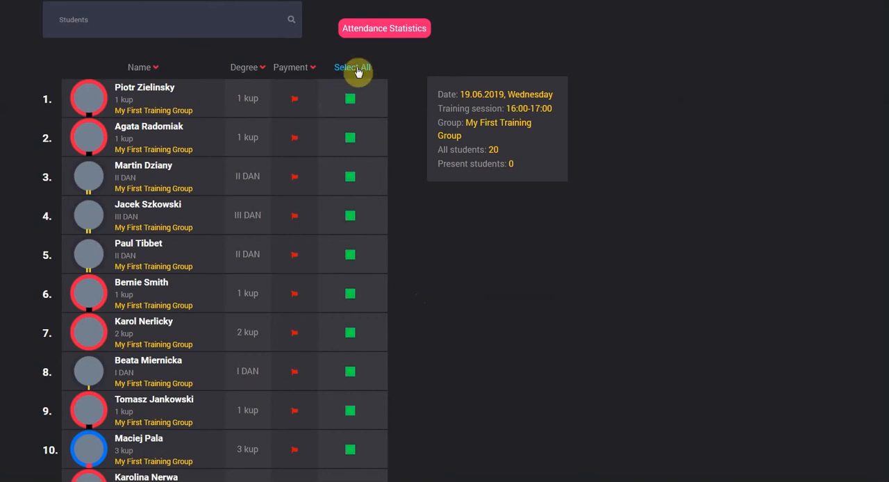
- Mark the students in rows 7, 12 and 3 of the attendance list as absent
{"action": "scroll", "coordinate": [371, 225], "scroll_direction": "down", "scroll_amount": 2}
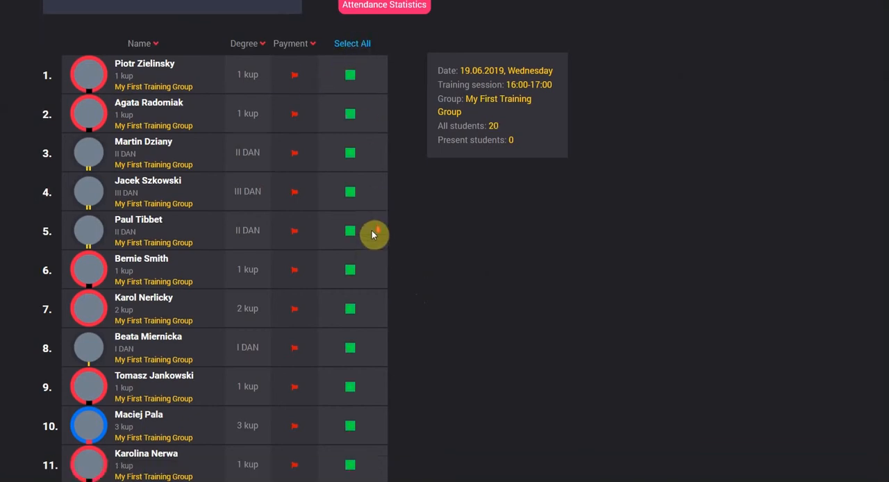
{"action": "left_click", "coordinate": [350, 244]}
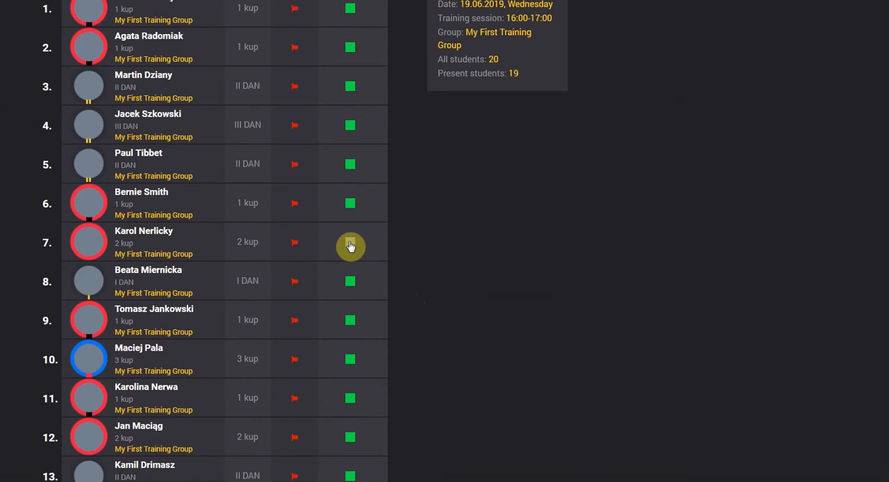
{"action": "scroll", "coordinate": [358, 250], "scroll_direction": "down", "scroll_amount": 4}
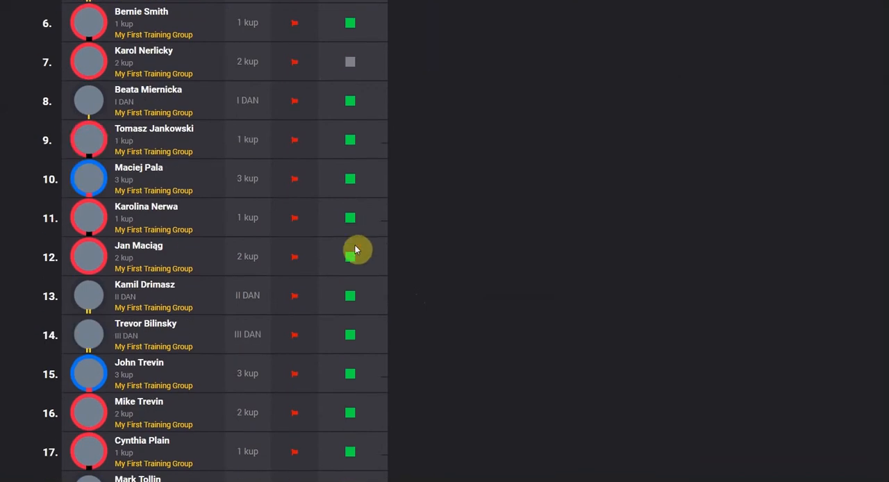
{"action": "left_click", "coordinate": [354, 252]}
{"action": "scroll", "coordinate": [389, 250], "scroll_direction": "up", "scroll_amount": 4}
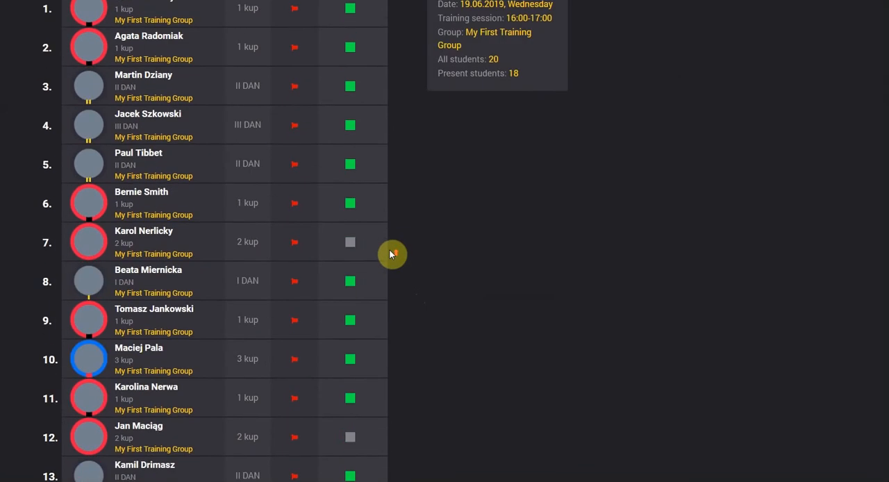
{"action": "scroll", "coordinate": [390, 255], "scroll_direction": "up", "scroll_amount": 2}
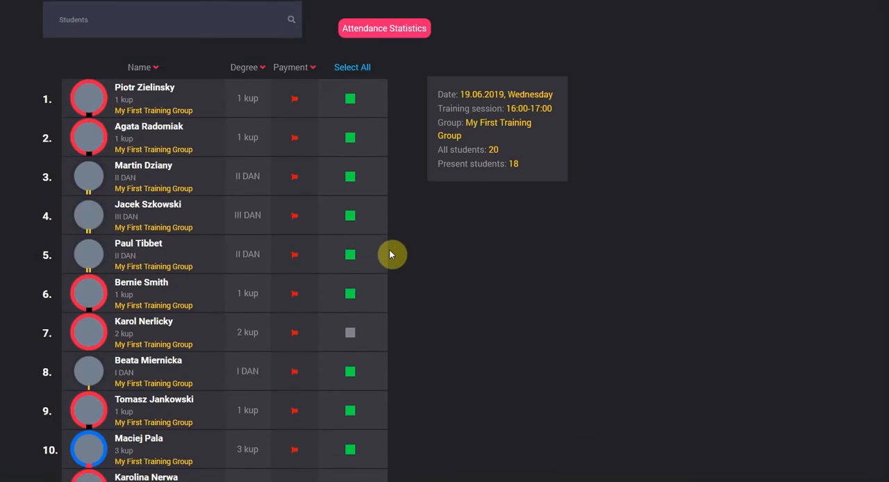
{"action": "left_click", "coordinate": [351, 177]}
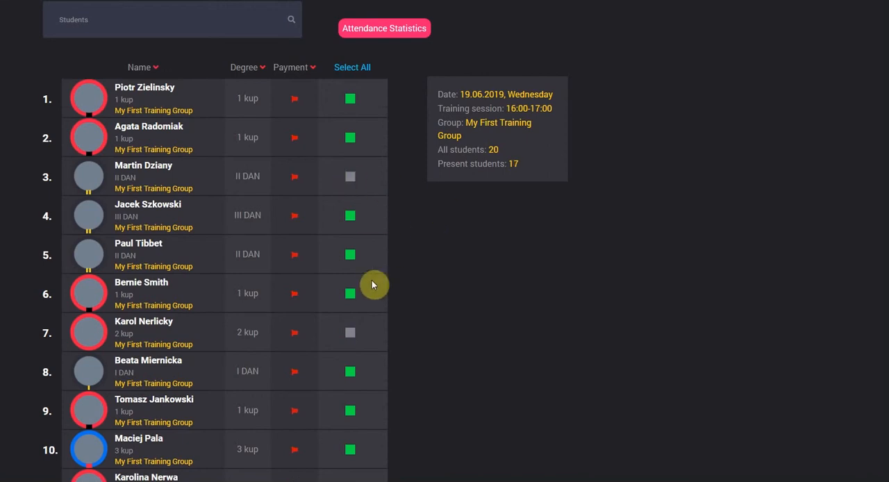
- Save the session's attendance and open the attendance statistics from My Other Group's attendance check
{"action": "scroll", "coordinate": [389, 287], "scroll_direction": "up", "scroll_amount": 2}
{"action": "scroll", "coordinate": [392, 281], "scroll_direction": "down", "scroll_amount": 15}
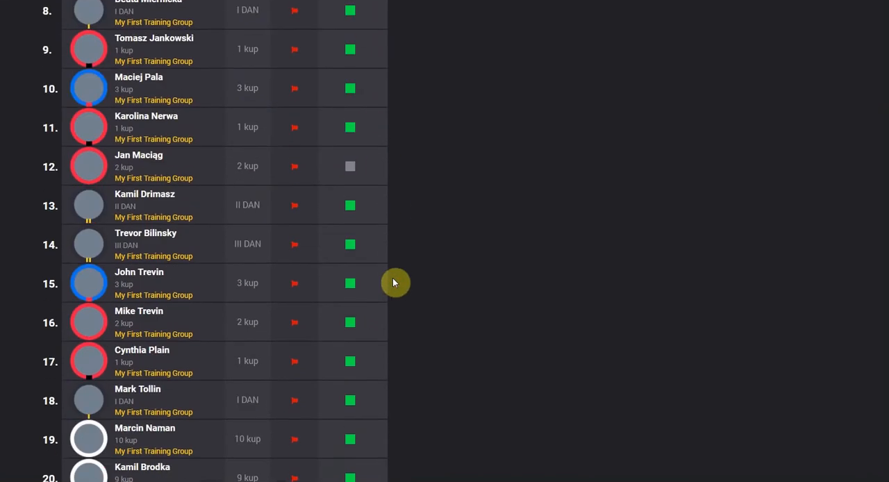
{"action": "scroll", "coordinate": [392, 278], "scroll_direction": "down", "scroll_amount": 2}
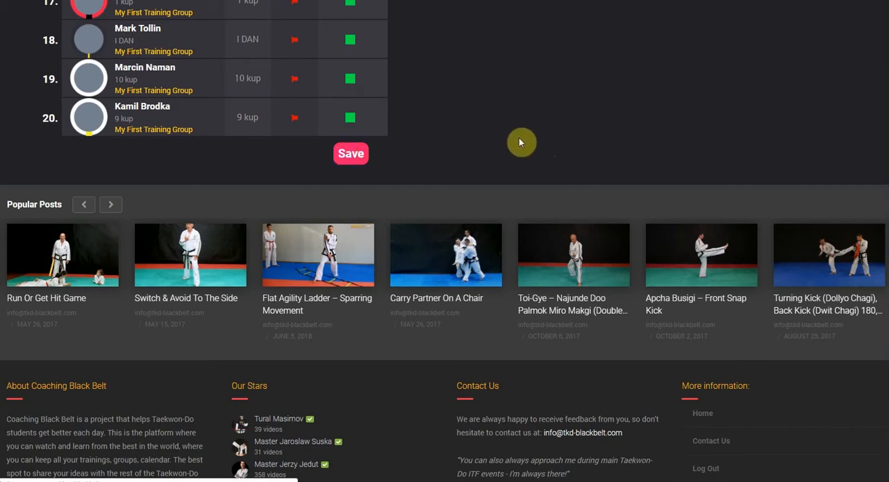
{"action": "scroll", "coordinate": [560, 268], "scroll_direction": "down", "scroll_amount": 10}
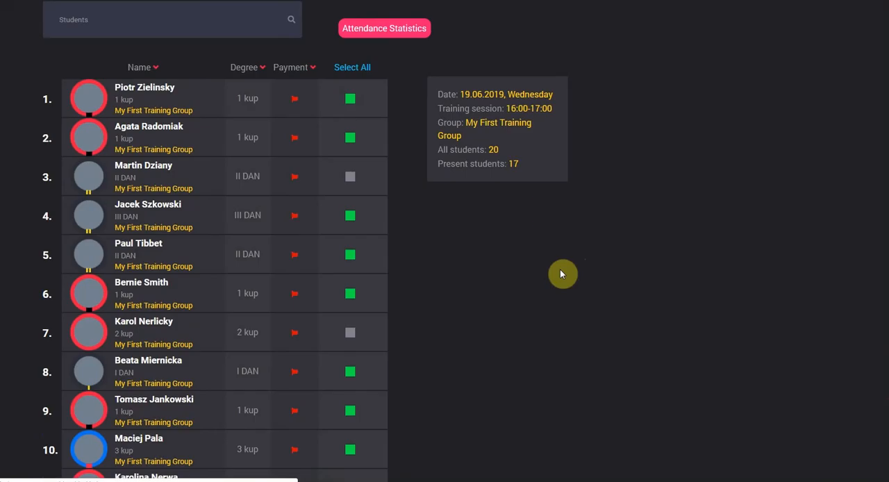
{"action": "scroll", "coordinate": [560, 269], "scroll_direction": "up", "scroll_amount": 2}
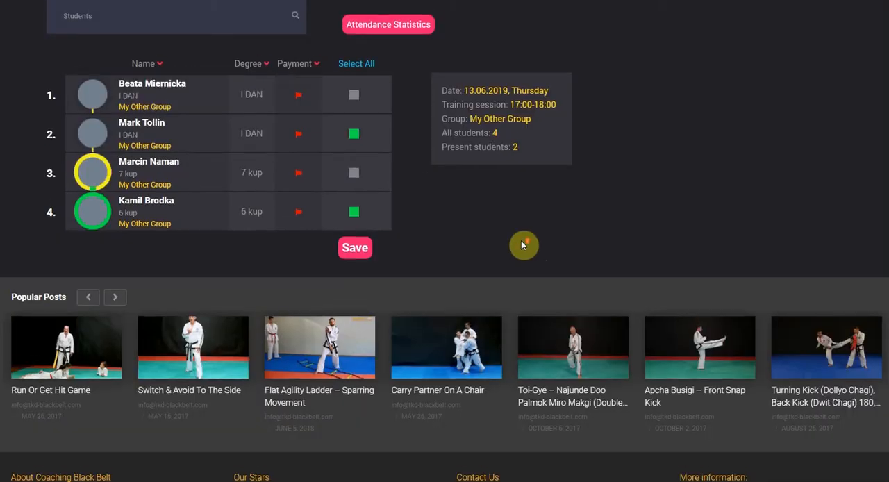
{"action": "scroll", "coordinate": [523, 245], "scroll_direction": "up", "scroll_amount": 1}
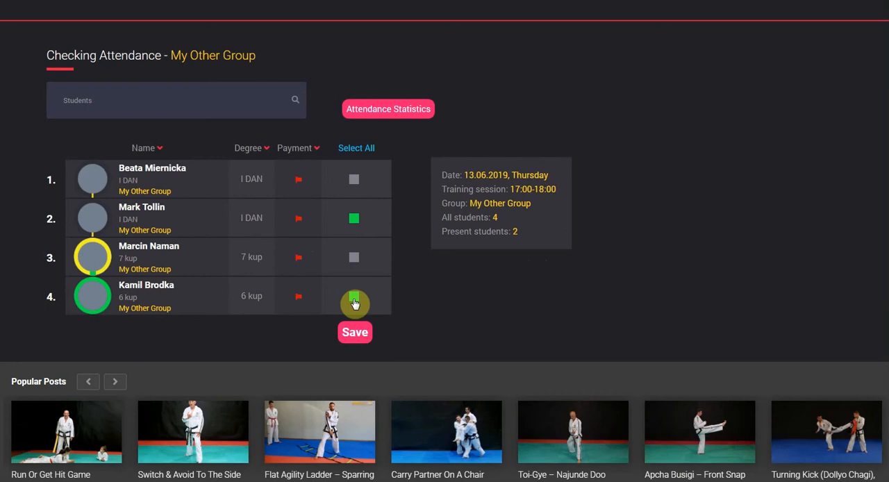
{"action": "left_click", "coordinate": [409, 113]}
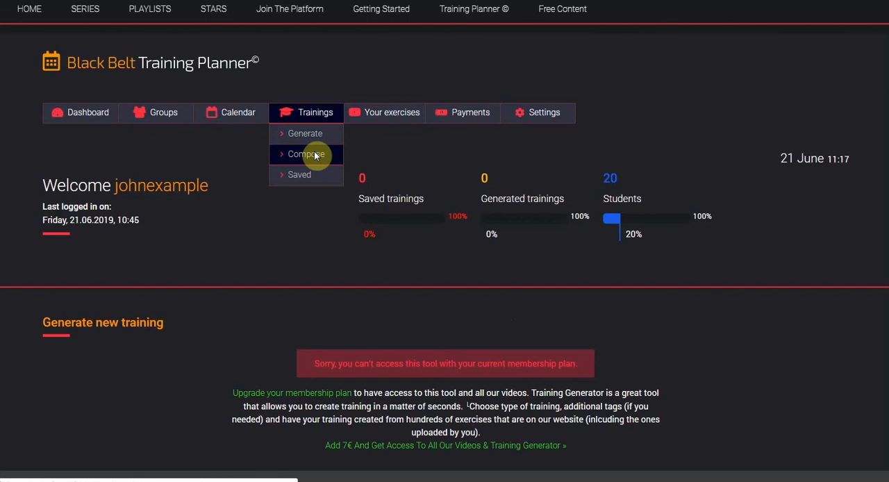
- Start composing a new training and name it My Training For Stamina
{"action": "left_click", "coordinate": [315, 156]}
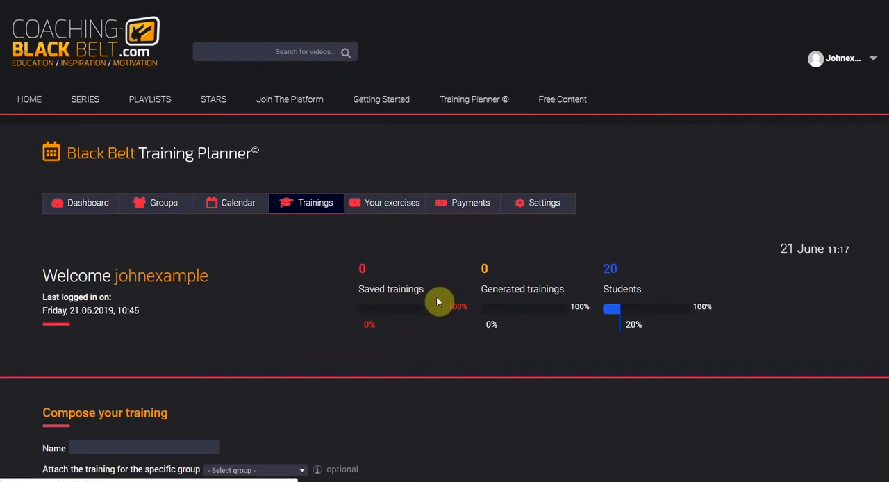
{"action": "scroll", "coordinate": [440, 299], "scroll_direction": "down", "scroll_amount": 3}
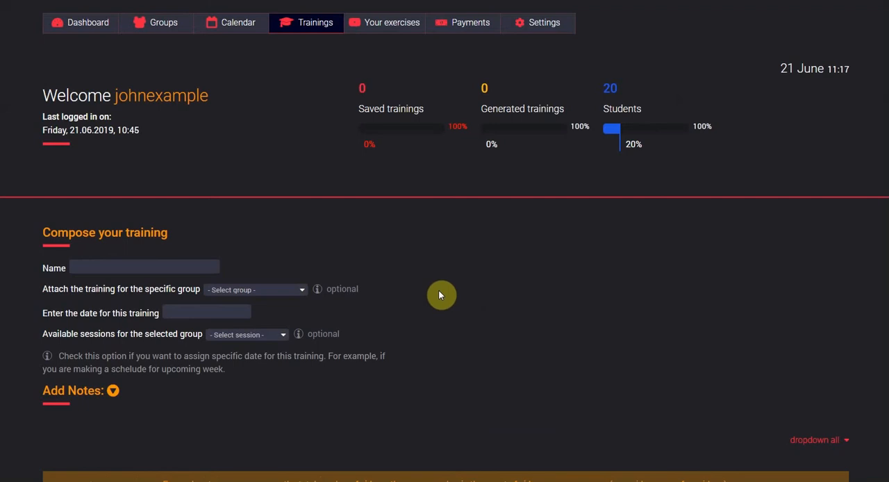
{"action": "left_click", "coordinate": [159, 265]}
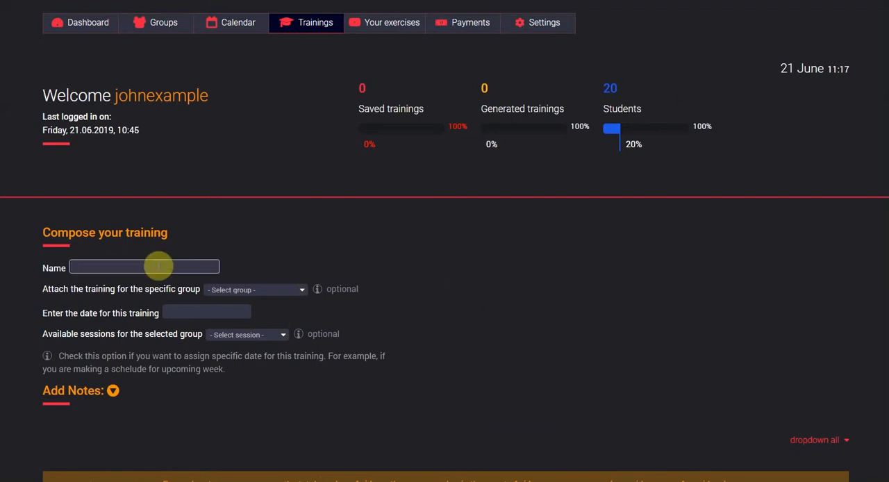
{"action": "scroll", "coordinate": [159, 265], "scroll_direction": "down", "scroll_amount": 2}
{"action": "type", "text": "My Training Fo"}
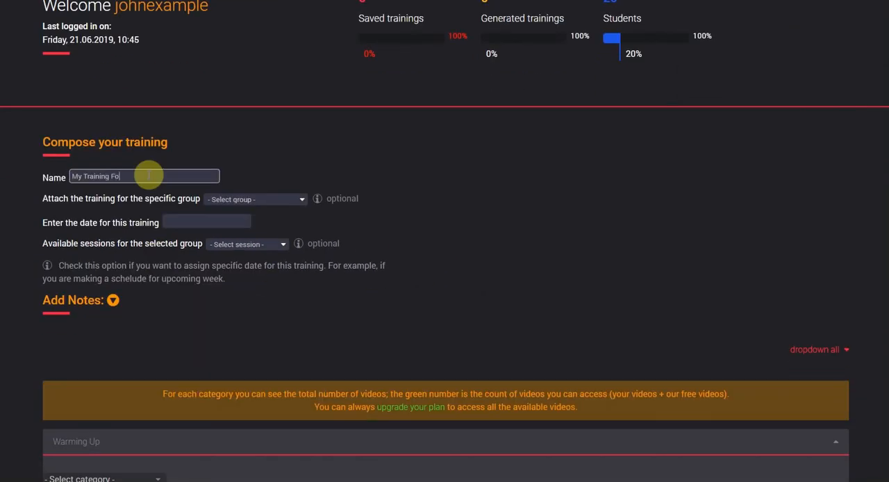
{"action": "type", "text": "r Stamina"}
- Attach the training to My First Training Group and schedule it for the Monday 16:00 - 17:00 session on 2019-06-24
{"action": "left_click", "coordinate": [254, 201]}
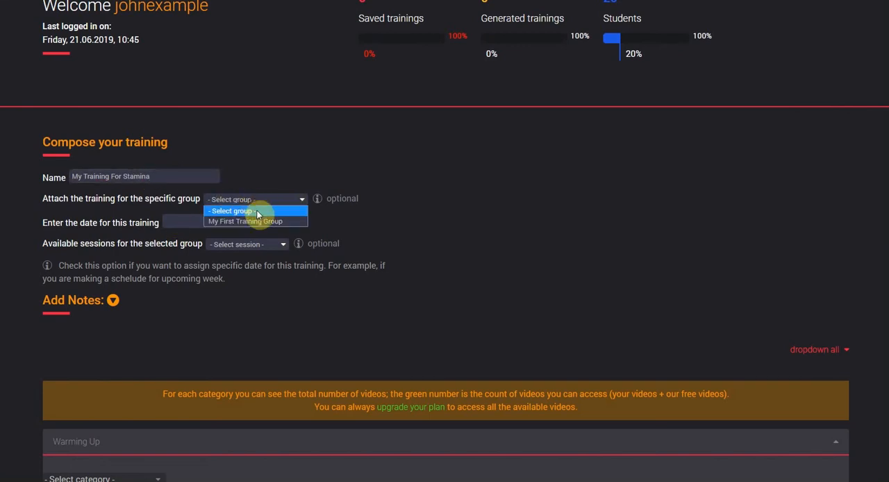
{"action": "left_click", "coordinate": [257, 221]}
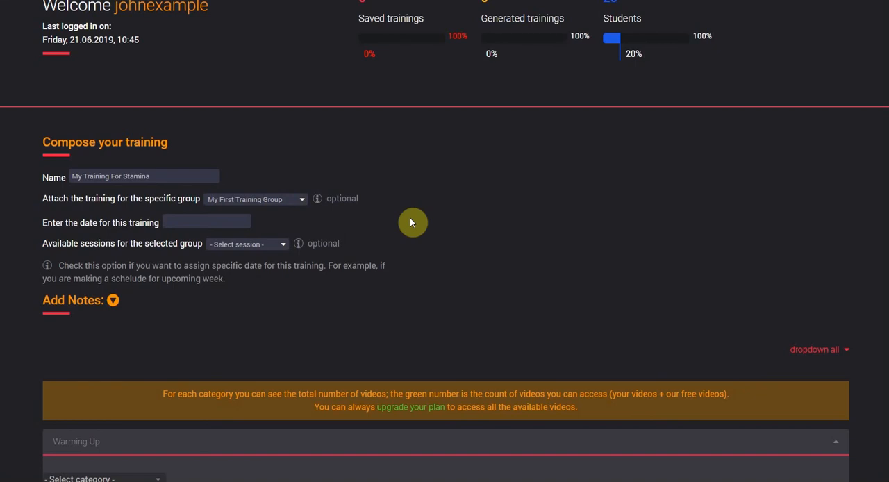
{"action": "left_click", "coordinate": [226, 222]}
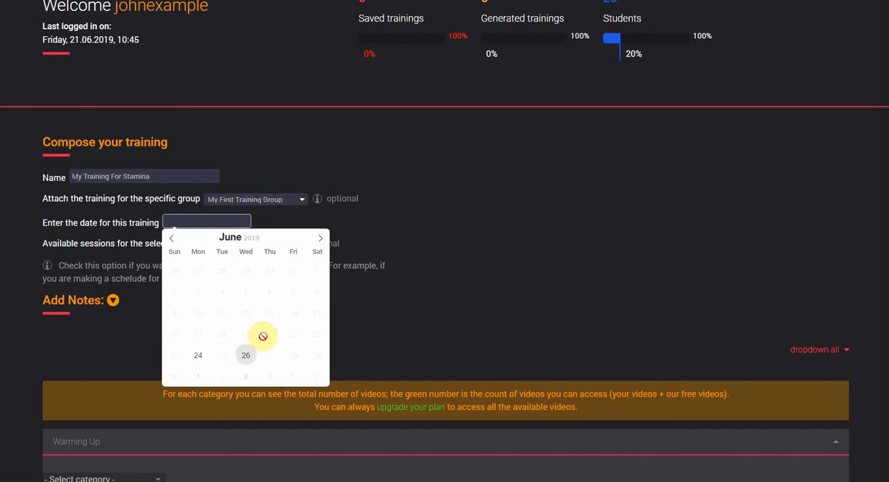
{"action": "left_click", "coordinate": [320, 239]}
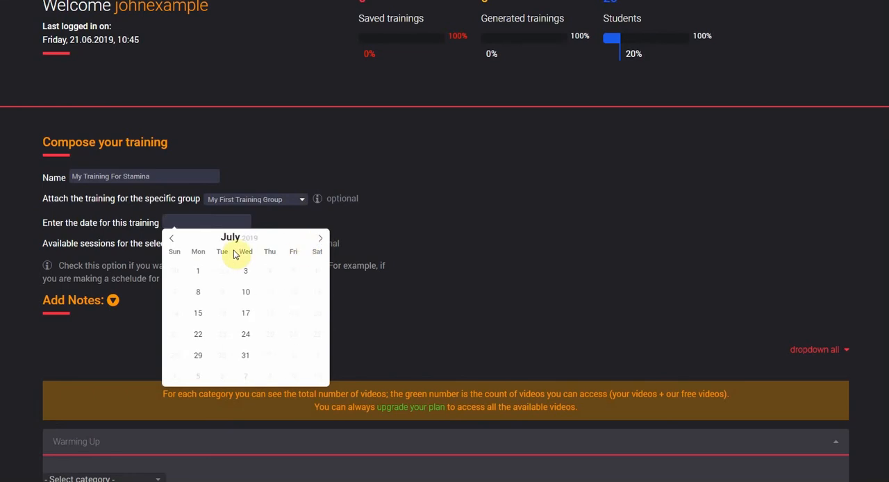
{"action": "left_click", "coordinate": [174, 244]}
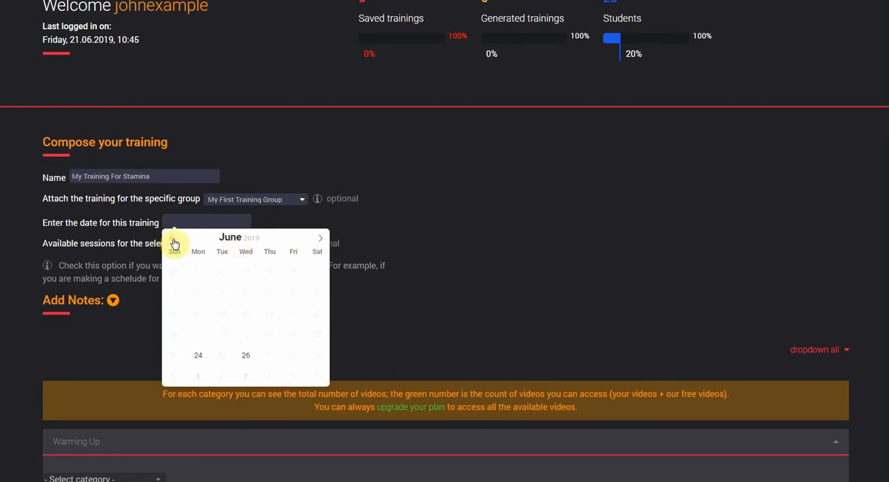
{"action": "left_click", "coordinate": [198, 355]}
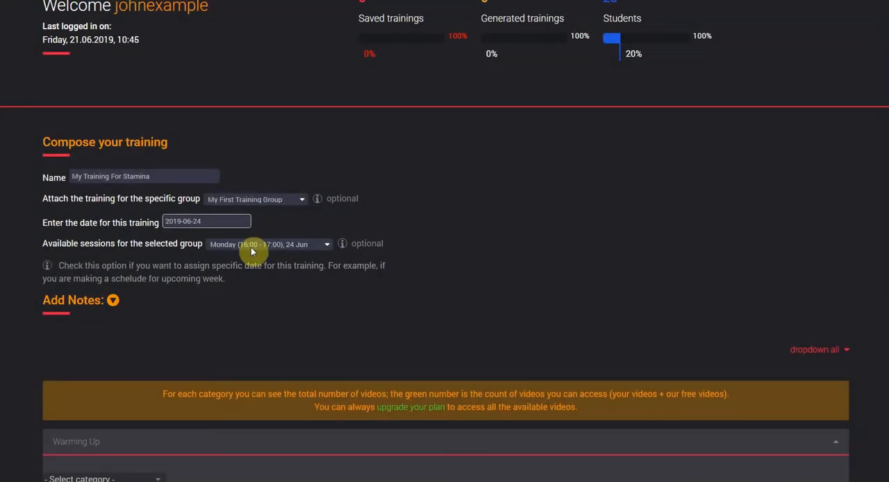
- Add the note "Remind the students about upcoming seminar." to the training
{"action": "left_click", "coordinate": [113, 300]}
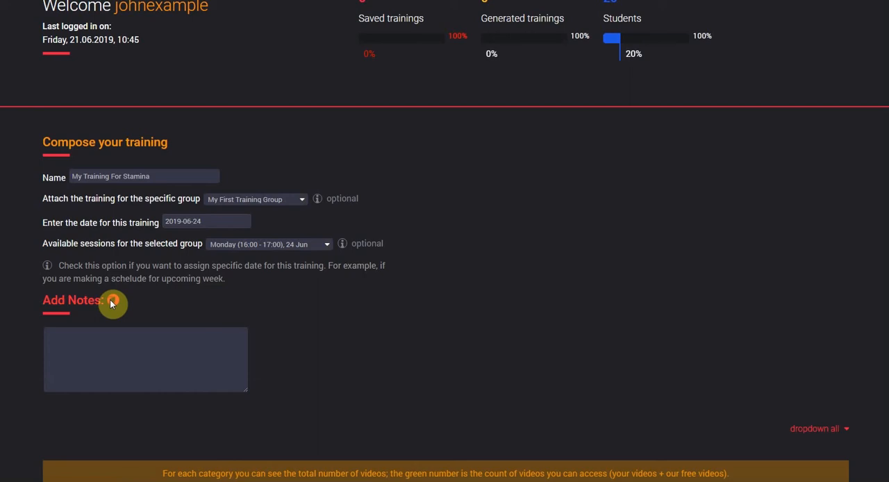
{"action": "left_click", "coordinate": [146, 352]}
{"action": "type", "text": "Remind the t"}
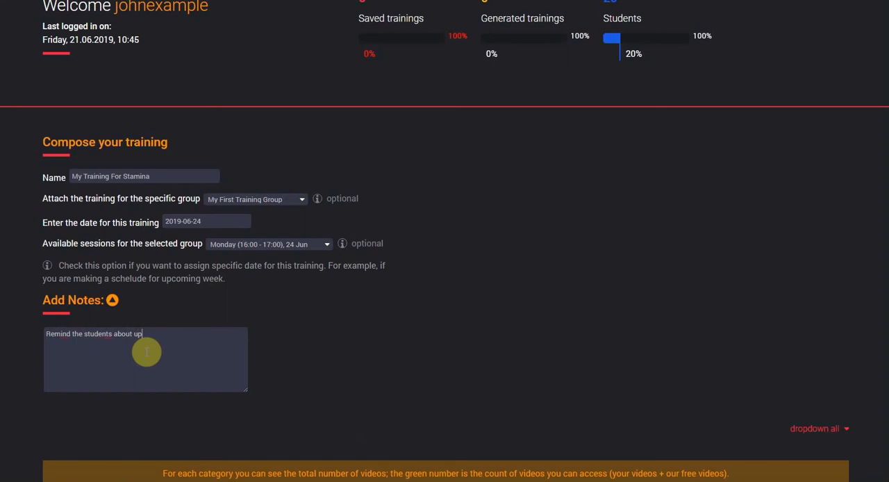
{"action": "type", "text": "seminar."}
- Choose the Games category for the Warming Up part of the training
{"action": "scroll", "coordinate": [413, 361], "scroll_direction": "down", "scroll_amount": 4}
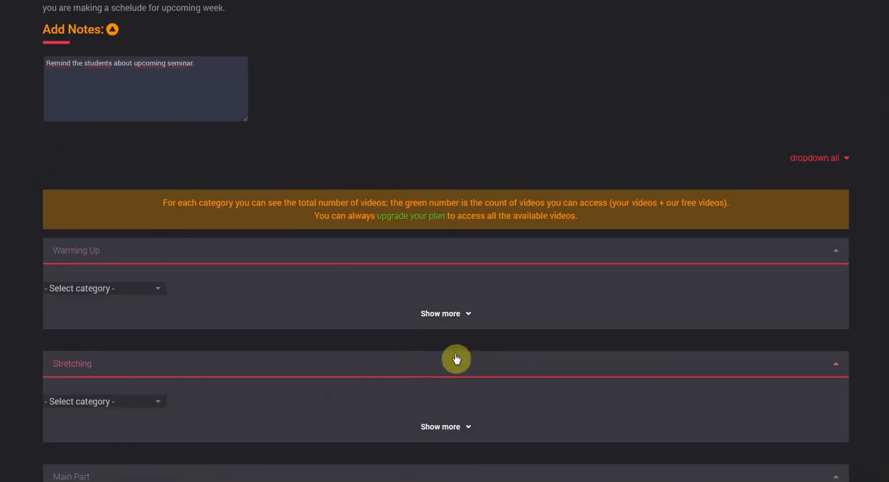
{"action": "scroll", "coordinate": [456, 360], "scroll_direction": "down", "scroll_amount": 1}
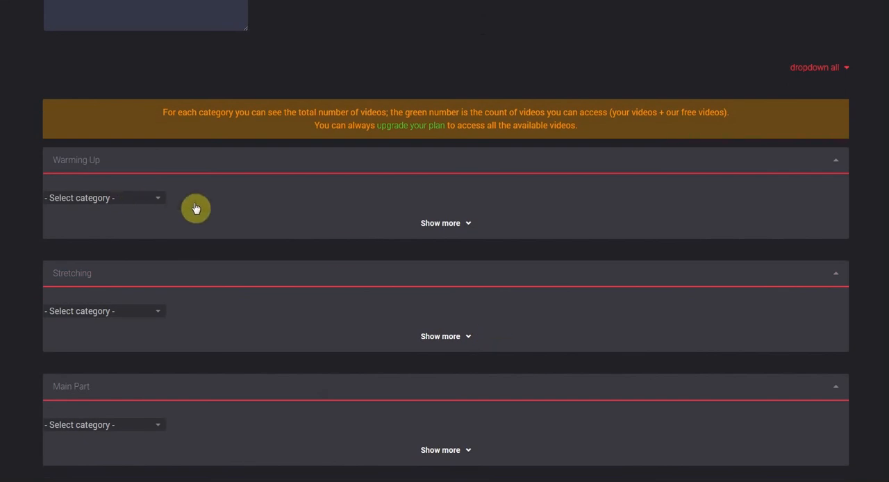
{"action": "left_click", "coordinate": [128, 203]}
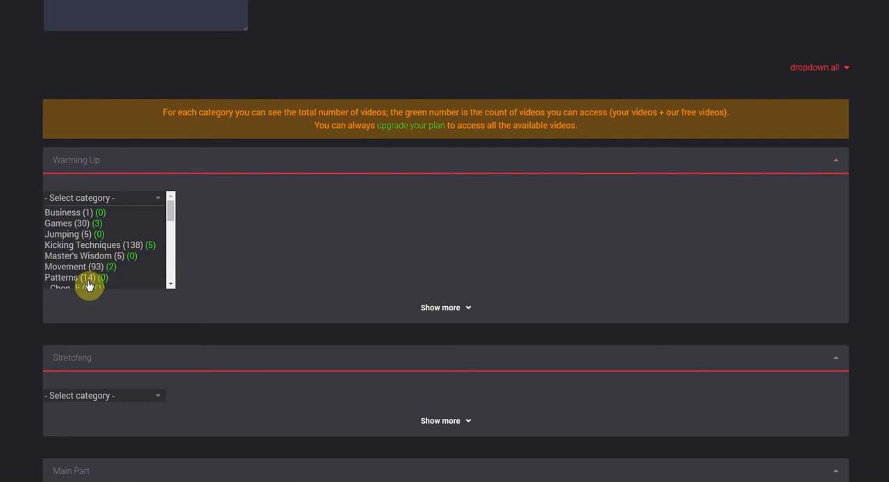
{"action": "left_click", "coordinate": [92, 225]}
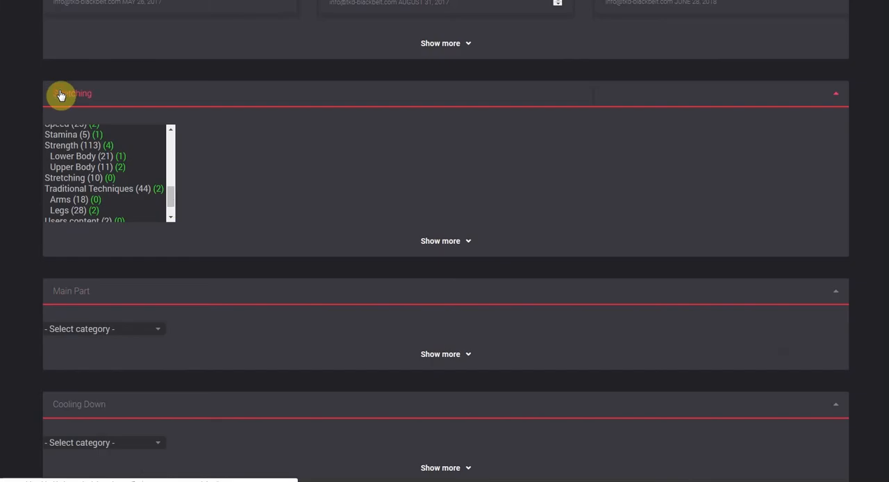
- Collapse the Stretching section and look over the game exercises offered for Warming Up
{"action": "left_click", "coordinate": [62, 95]}
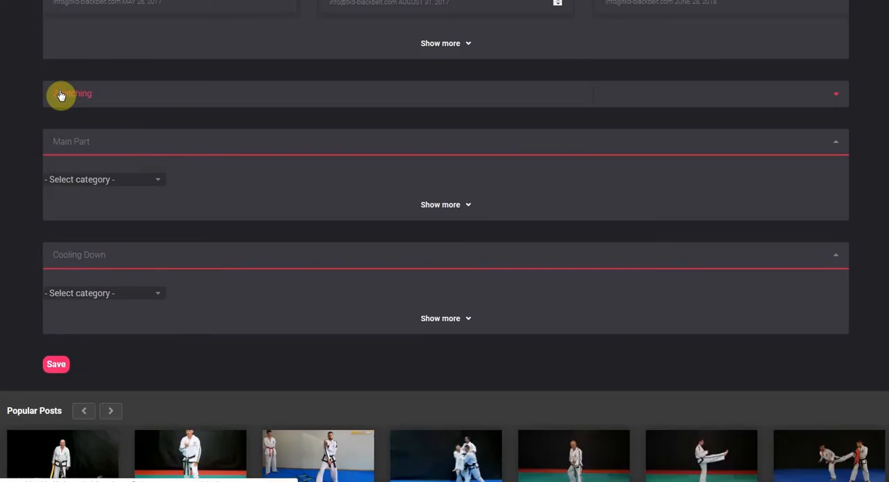
{"action": "scroll", "coordinate": [264, 201], "scroll_direction": "up", "scroll_amount": 3}
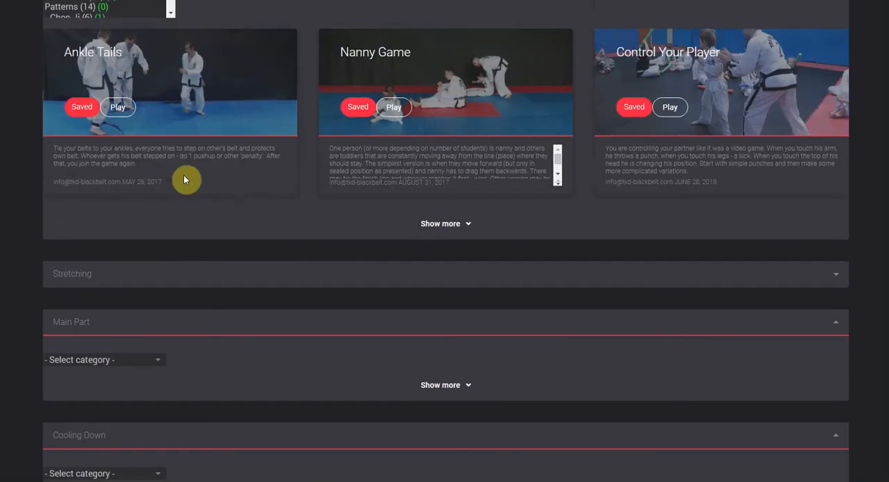
{"action": "scroll", "coordinate": [143, 193], "scroll_direction": "up", "scroll_amount": 1}
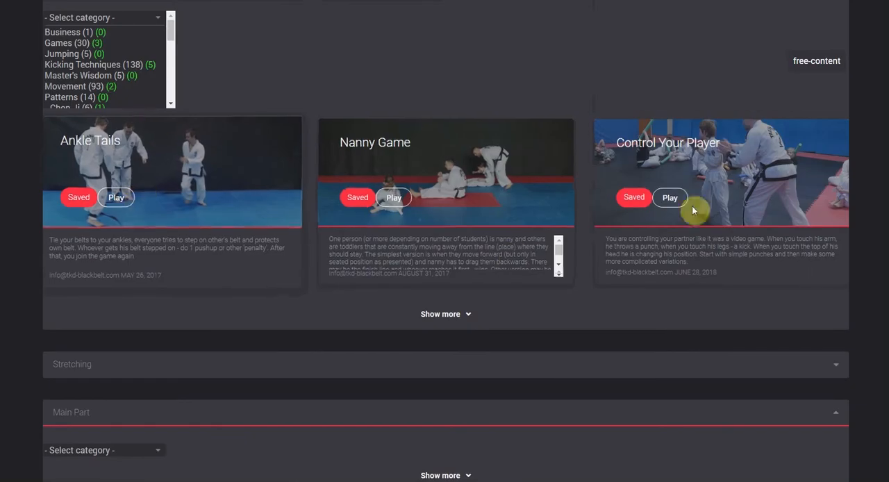
{"action": "scroll", "coordinate": [333, 297], "scroll_direction": "down", "scroll_amount": 1}
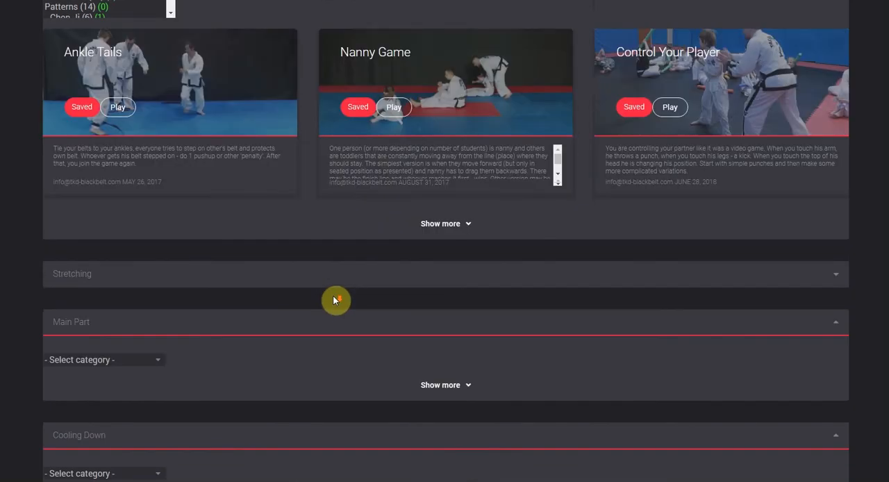
- Choose the Strength category for the Main Part of the training
{"action": "scroll", "coordinate": [184, 354], "scroll_direction": "down", "scroll_amount": 2}
{"action": "left_click", "coordinate": [160, 182]}
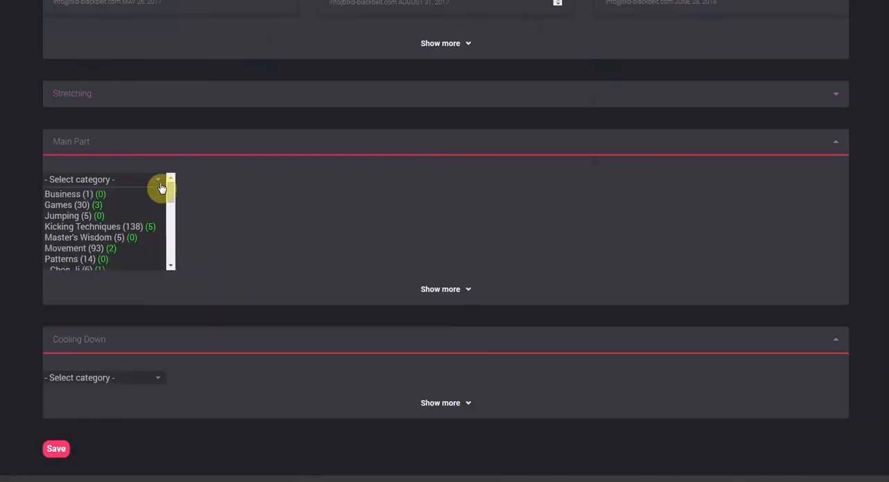
{"action": "left_click_drag", "start_coordinate": [167, 189], "coordinate": [173, 221]}
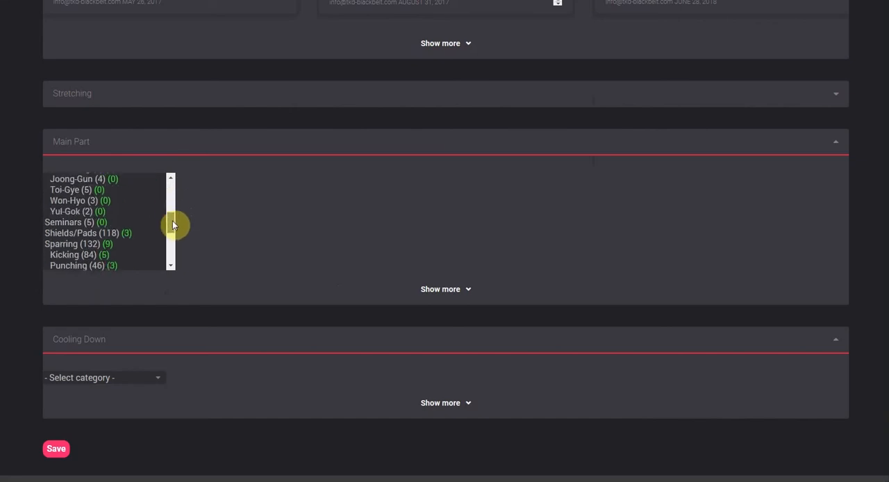
{"action": "left_click_drag", "start_coordinate": [171, 228], "coordinate": [170, 249]}
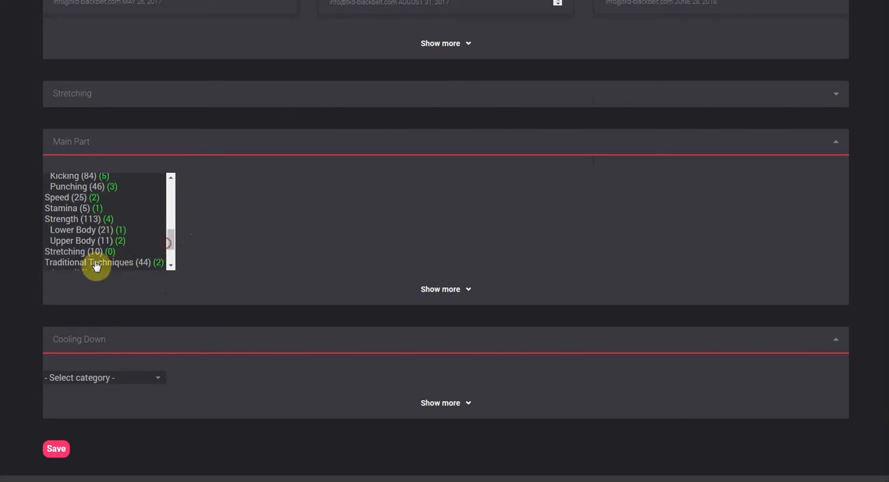
{"action": "left_click", "coordinate": [82, 219]}
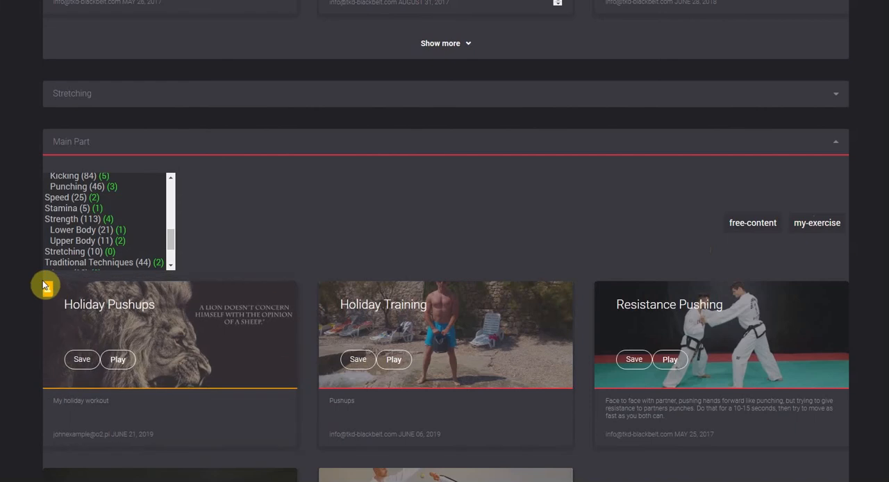
- Add Holiday Pushups, Resistance Pushing, Precision Kicking and Lie Down w/ Partner On Your Back to the Main Part
{"action": "left_click", "coordinate": [83, 361]}
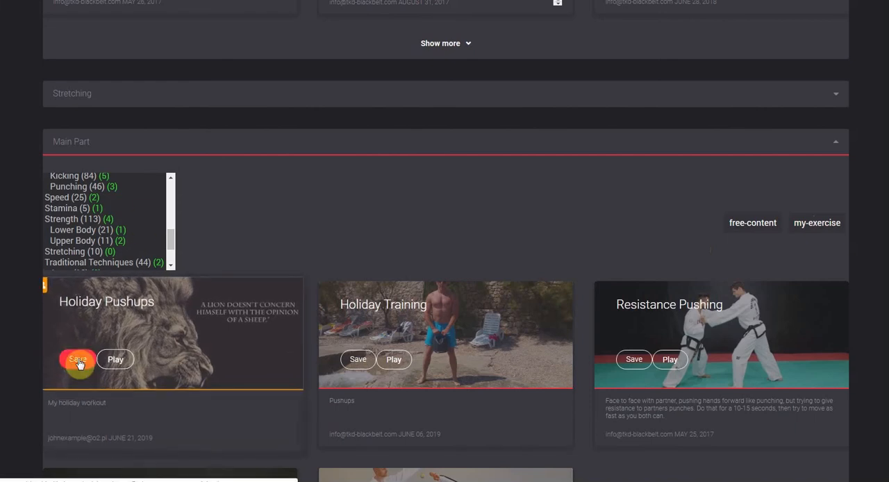
{"action": "scroll", "coordinate": [306, 281], "scroll_direction": "down", "scroll_amount": 1}
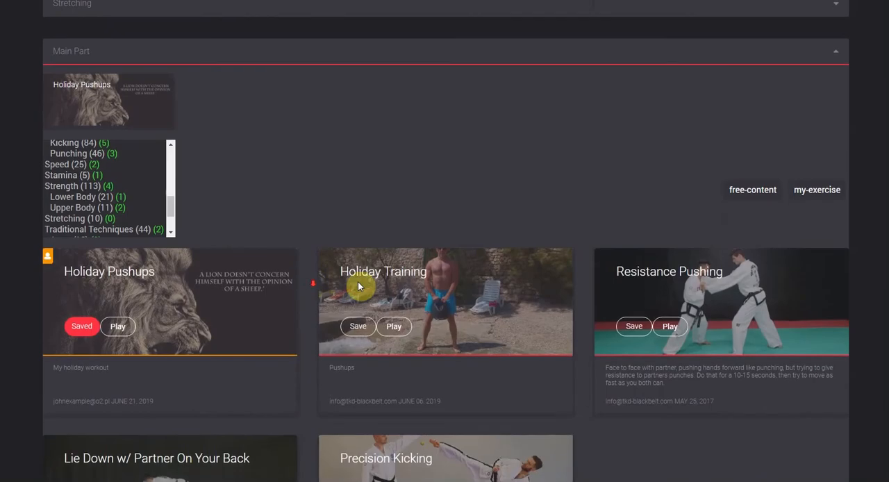
{"action": "left_click", "coordinate": [629, 327]}
{"action": "scroll", "coordinate": [631, 333], "scroll_direction": "down", "scroll_amount": 2}
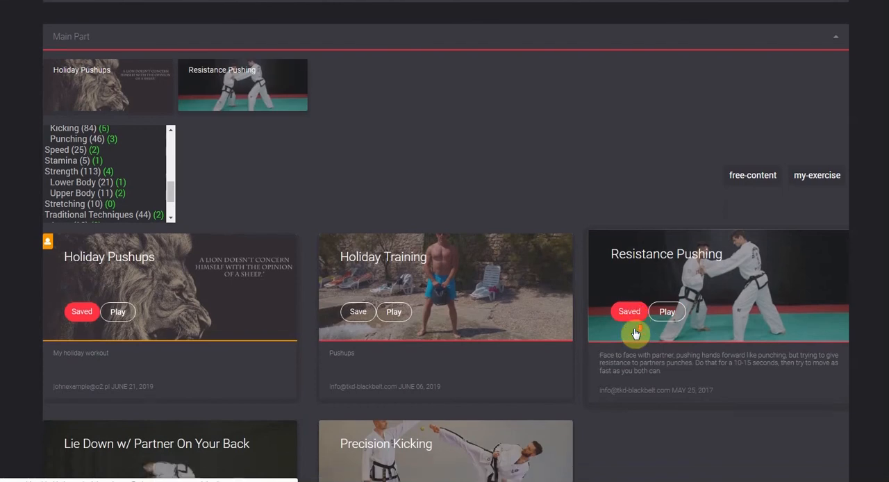
{"action": "left_click", "coordinate": [351, 336]}
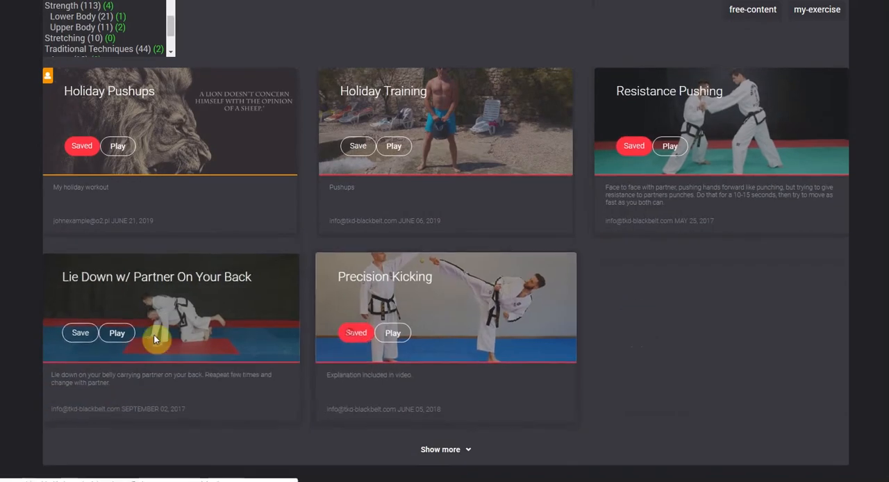
{"action": "left_click", "coordinate": [75, 336]}
- Try adding the Holiday Training exercise to the Main Part and take it out again
{"action": "scroll", "coordinate": [692, 363], "scroll_direction": "up", "scroll_amount": 1}
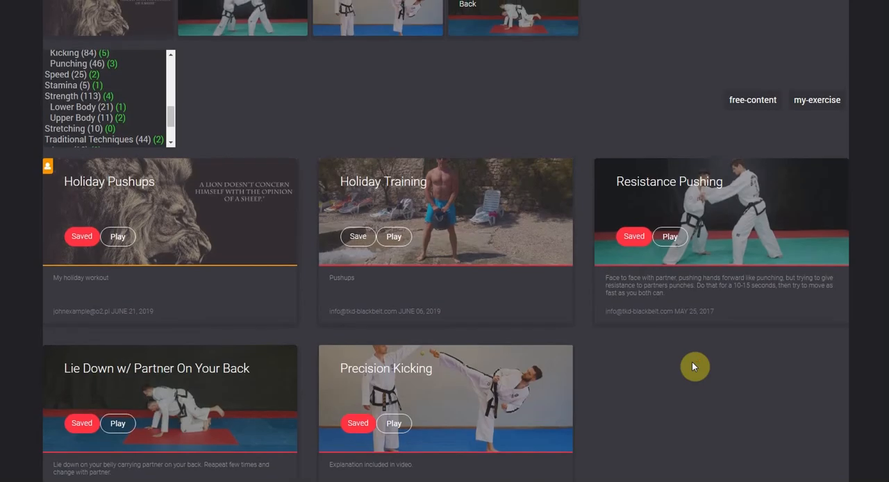
{"action": "scroll", "coordinate": [693, 363], "scroll_direction": "up", "scroll_amount": 1}
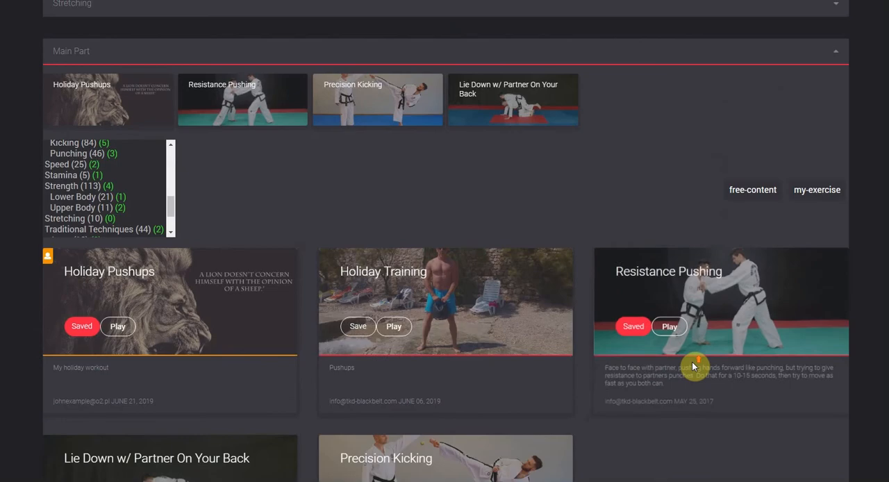
{"action": "left_click", "coordinate": [357, 326]}
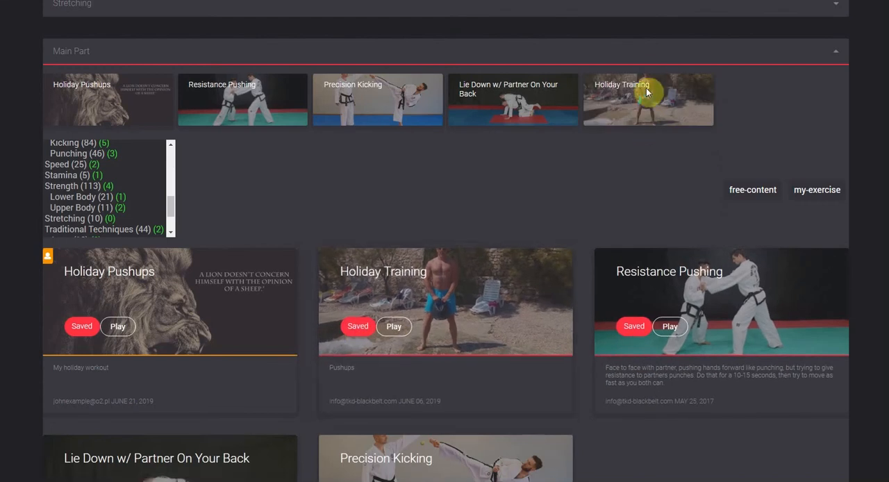
{"action": "left_click", "coordinate": [346, 332]}
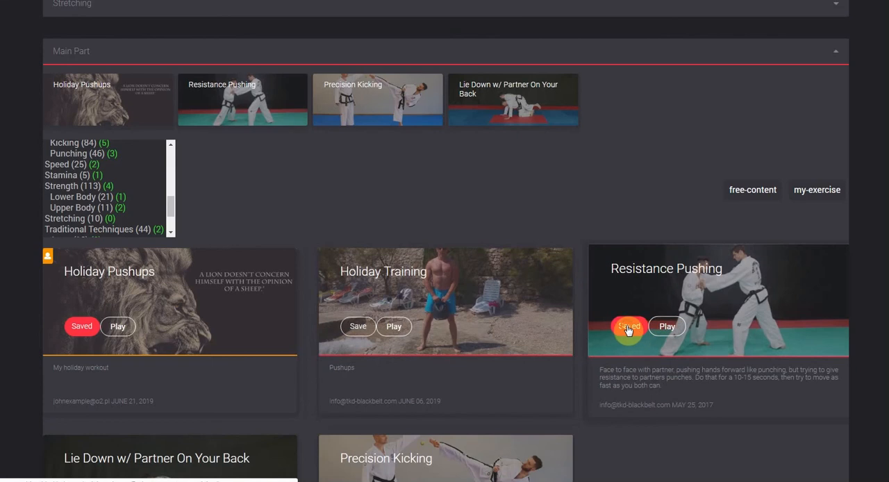
- Move Resistance Pushing to the end of the Main Part by removing it and adding it again
{"action": "left_click", "coordinate": [629, 329]}
{"action": "left_click", "coordinate": [629, 330]}
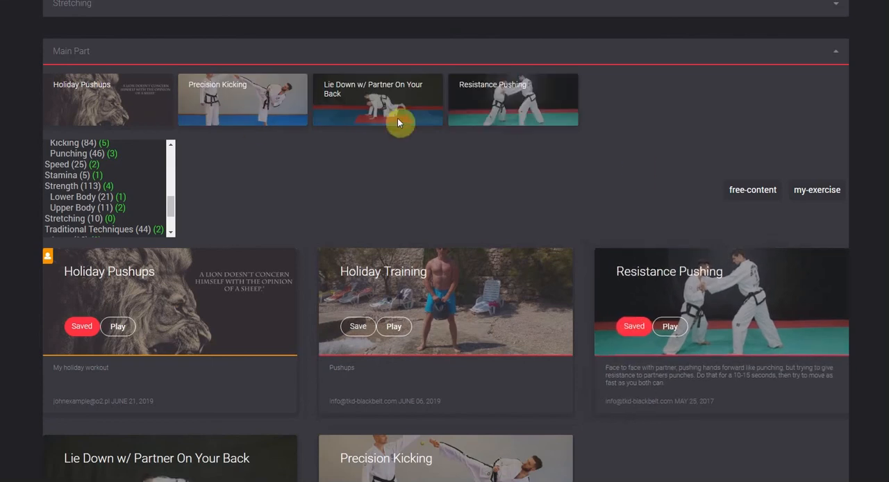
{"action": "scroll", "coordinate": [644, 156], "scroll_direction": "down", "scroll_amount": 1}
{"action": "scroll", "coordinate": [644, 156], "scroll_direction": "up", "scroll_amount": 1}
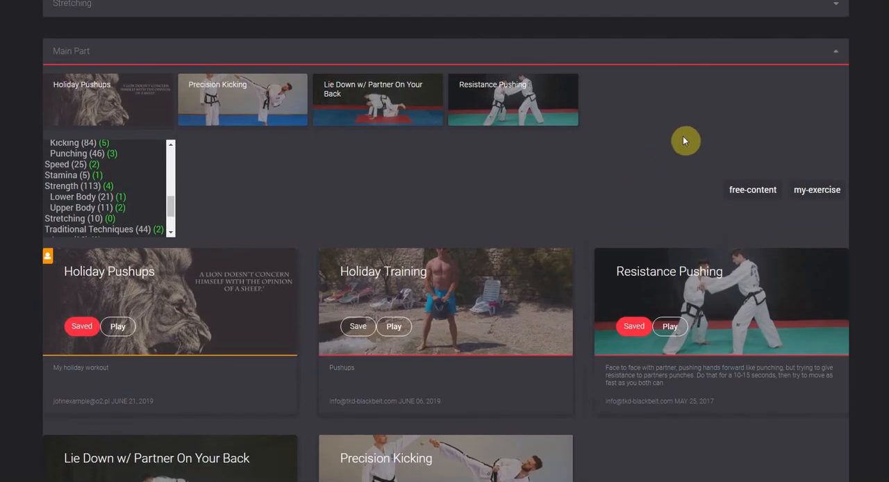
- Add Bituro Chagi - Twisting Kick from the Traditional Techniques category to the Main Part and save the training
{"action": "left_click_drag", "start_coordinate": [171, 207], "coordinate": [167, 214]}
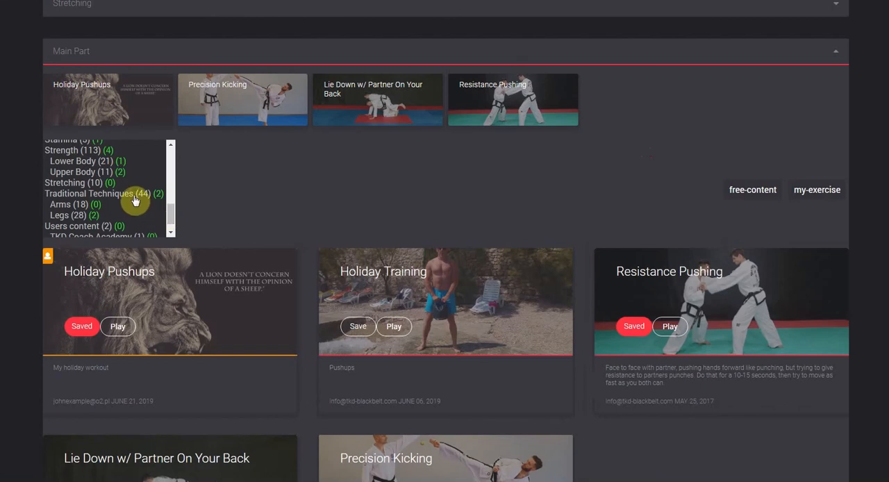
{"action": "left_click", "coordinate": [135, 201]}
{"action": "left_click", "coordinate": [79, 327]}
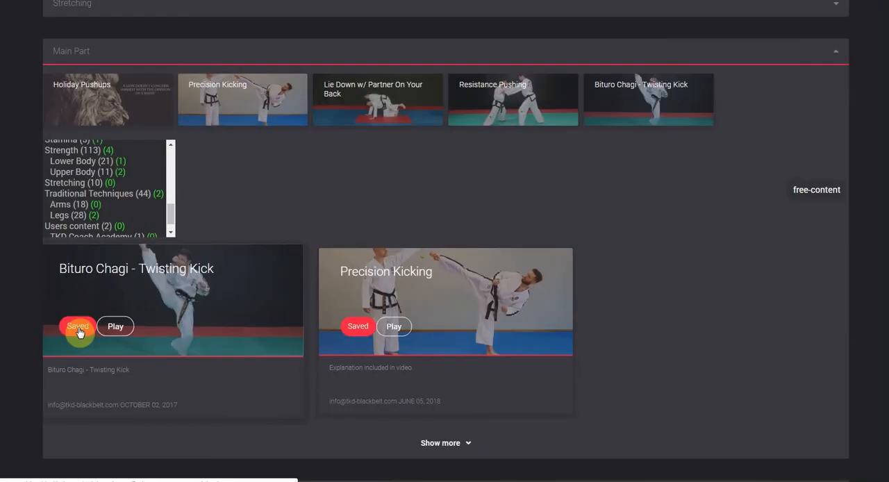
{"action": "scroll", "coordinate": [767, 331], "scroll_direction": "down", "scroll_amount": 4}
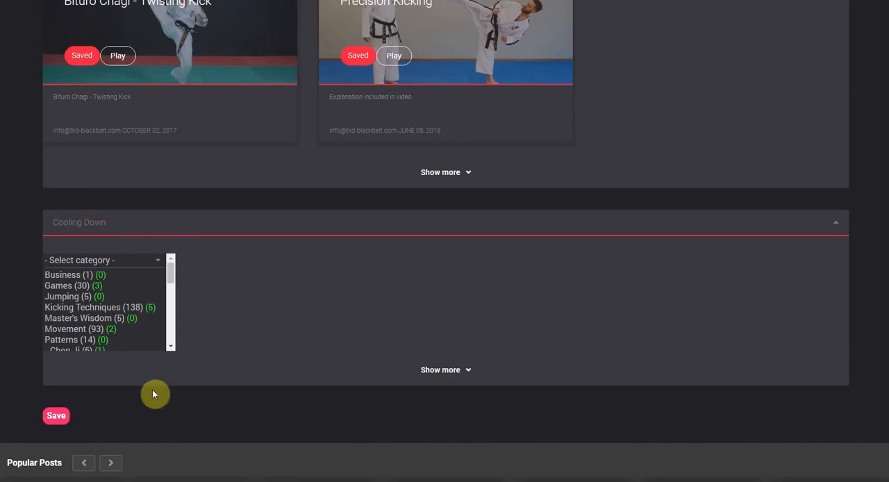
{"action": "left_click", "coordinate": [61, 417]}
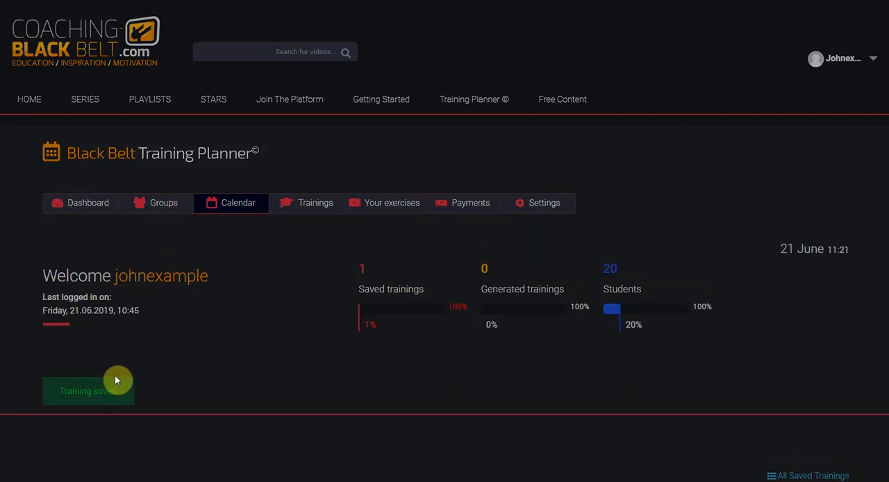
- Open the saved training in the Monday 24 June 16:00 calendar session, review its exercises and return to the calendar
{"action": "scroll", "coordinate": [115, 375], "scroll_direction": "down", "scroll_amount": 5}
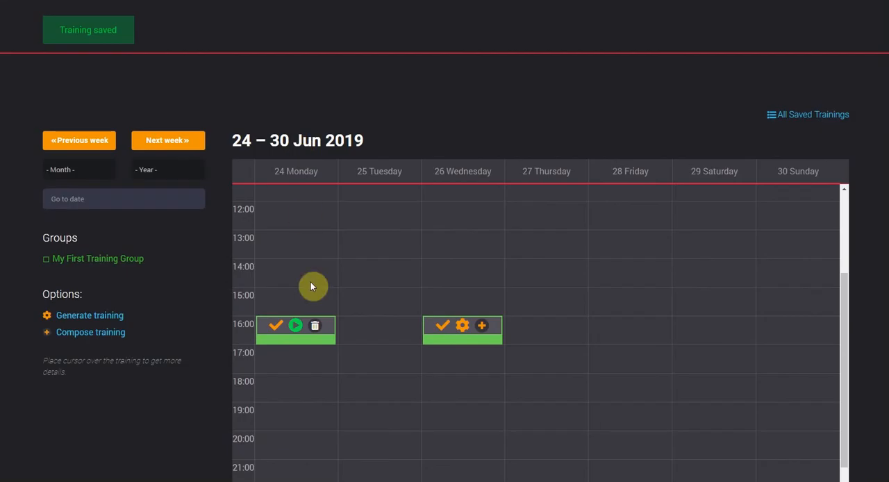
{"action": "mouse_move", "coordinate": [296, 325]}
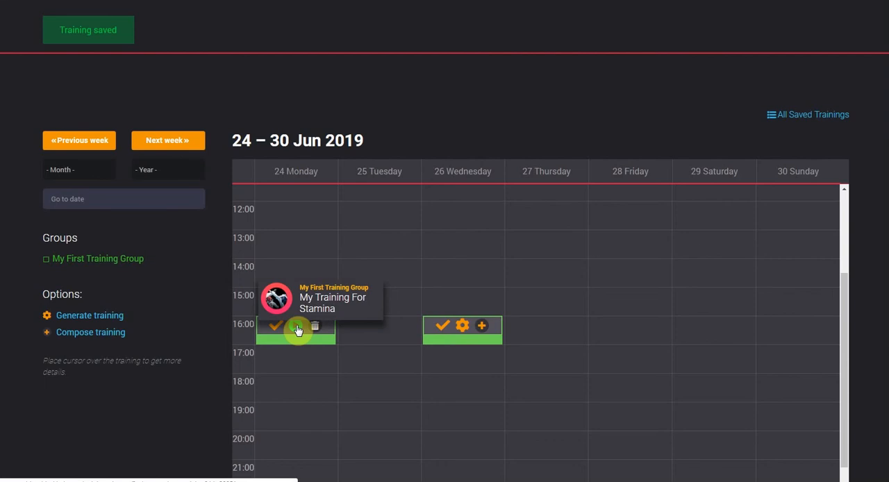
{"action": "left_click", "coordinate": [297, 328]}
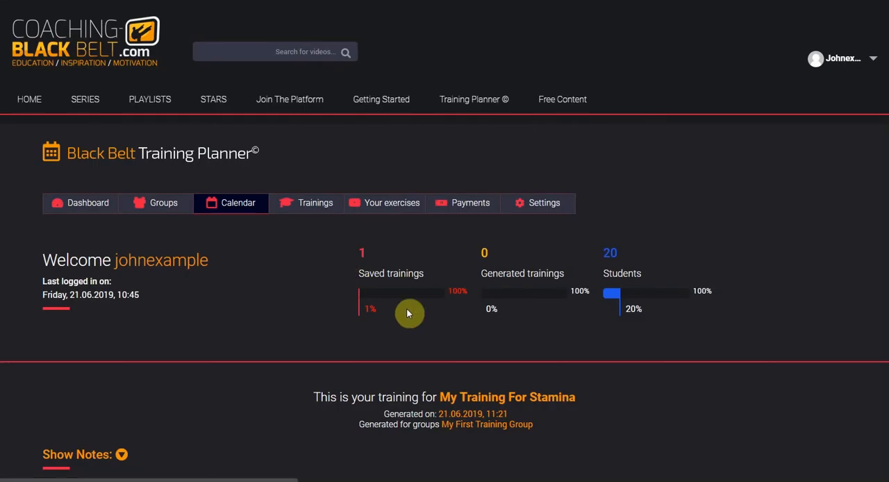
{"action": "scroll", "coordinate": [416, 327], "scroll_direction": "down", "scroll_amount": 3}
{"action": "scroll", "coordinate": [461, 309], "scroll_direction": "down", "scroll_amount": 8}
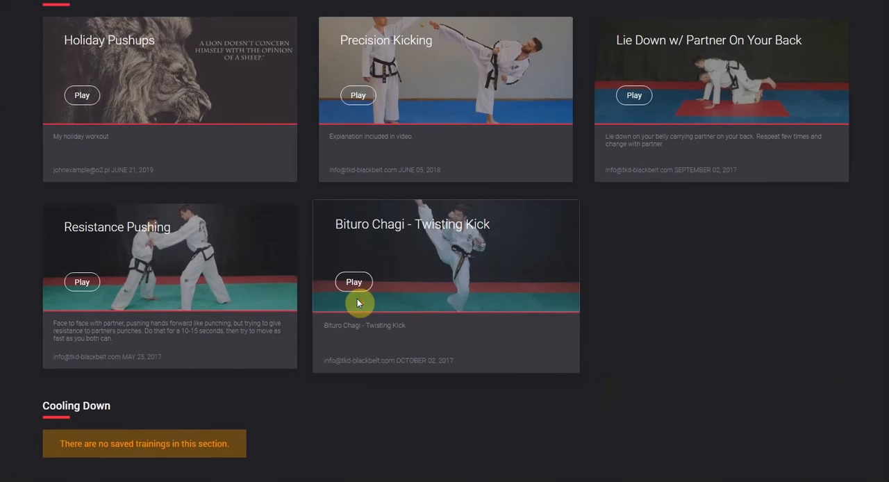
{"action": "scroll", "coordinate": [357, 300], "scroll_direction": "up", "scroll_amount": 3}
{"action": "left_click", "coordinate": [357, 301]}
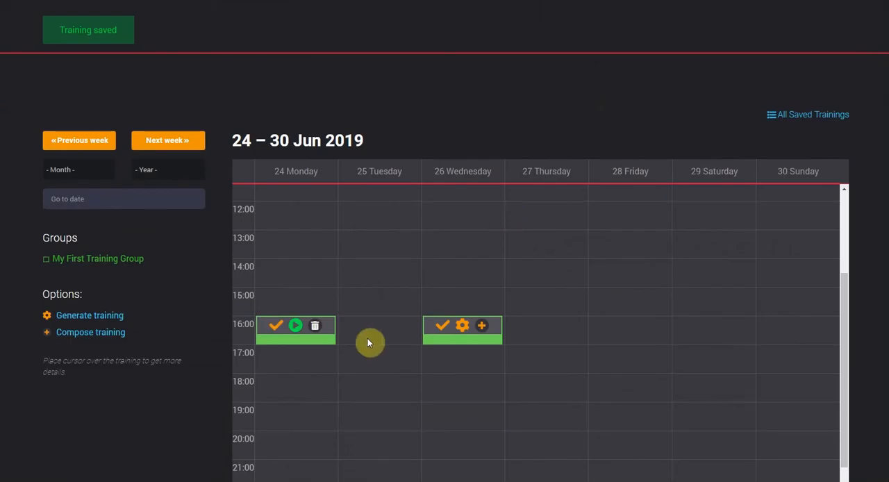
- Open the compose form for the Wednesday 16:00 - 17:00 session on 2019-06-26 and look over its fields and sections
{"action": "mouse_move", "coordinate": [302, 335]}
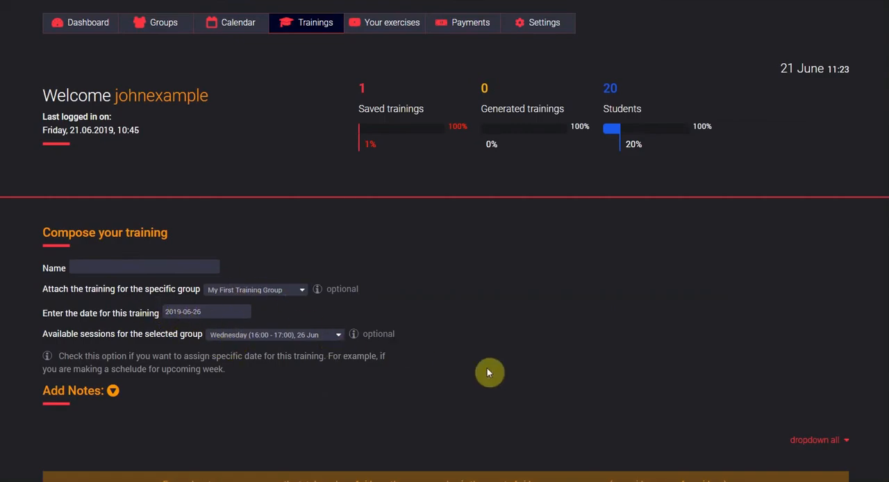
{"action": "scroll", "coordinate": [515, 360], "scroll_direction": "down", "scroll_amount": 1}
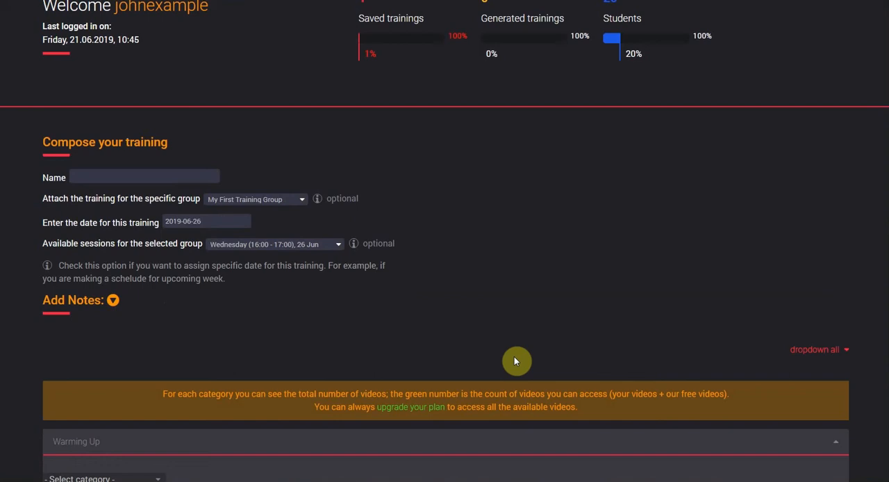
{"action": "scroll", "coordinate": [514, 361], "scroll_direction": "down", "scroll_amount": 2}
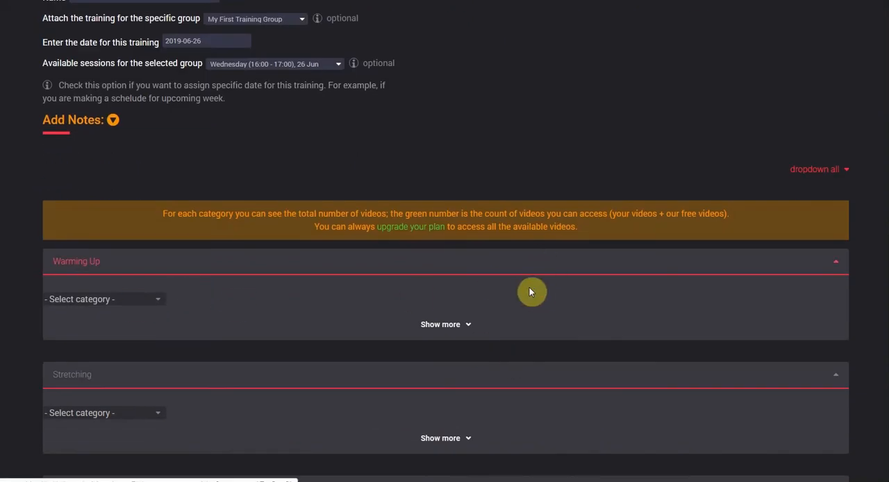
{"action": "scroll", "coordinate": [522, 323], "scroll_direction": "up", "scroll_amount": 5}
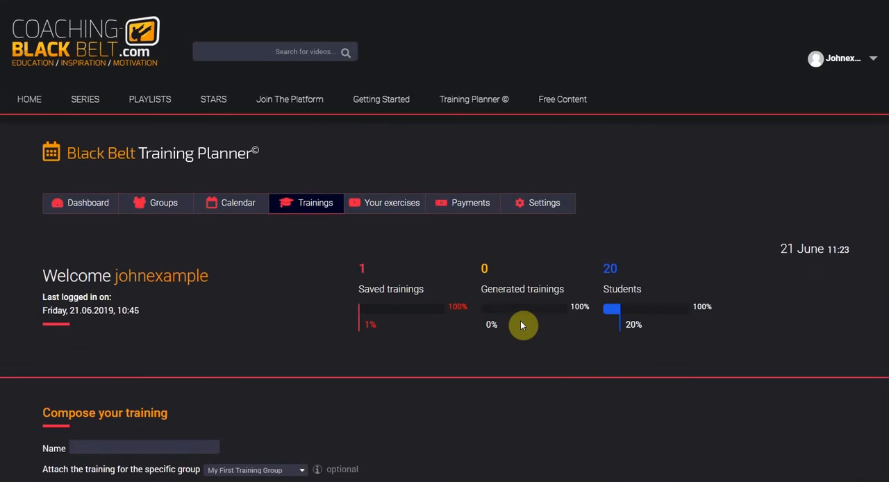
- Add a second group named My Other Group with a group image, a Thursday 17:00 - 18:00 weekly training and a yellow calendar color
{"action": "left_click", "coordinate": [257, 195]}
{"action": "scroll", "coordinate": [180, 160], "scroll_direction": "down", "scroll_amount": 1}
{"action": "mouse_move", "coordinate": [162, 125]}
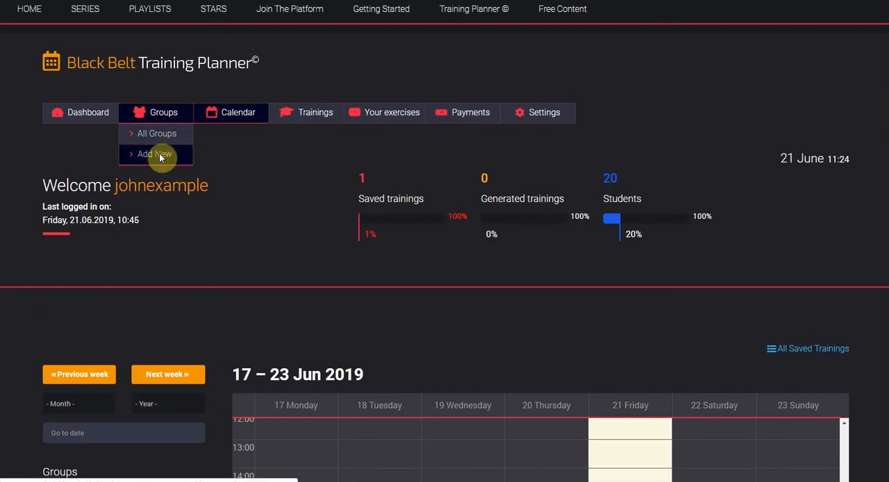
{"action": "left_click", "coordinate": [159, 153]}
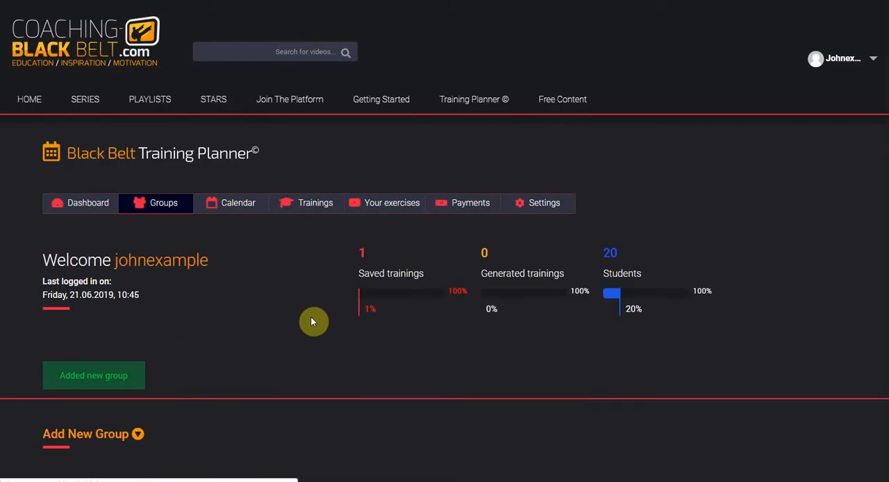
{"action": "scroll", "coordinate": [311, 316], "scroll_direction": "down", "scroll_amount": 4}
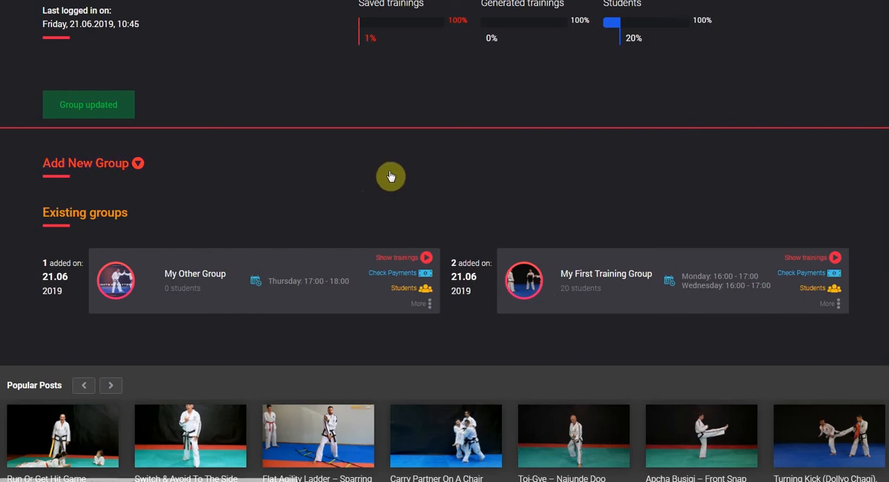
- Open the calendar and check the weekly sessions of both groups
{"action": "scroll", "coordinate": [401, 202], "scroll_direction": "up", "scroll_amount": 2}
{"action": "scroll", "coordinate": [402, 202], "scroll_direction": "up", "scroll_amount": 1}
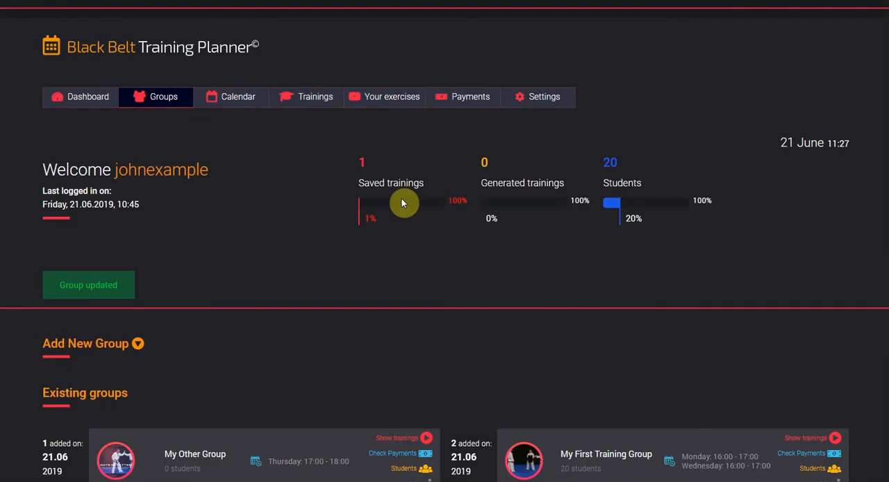
{"action": "left_click", "coordinate": [235, 103]}
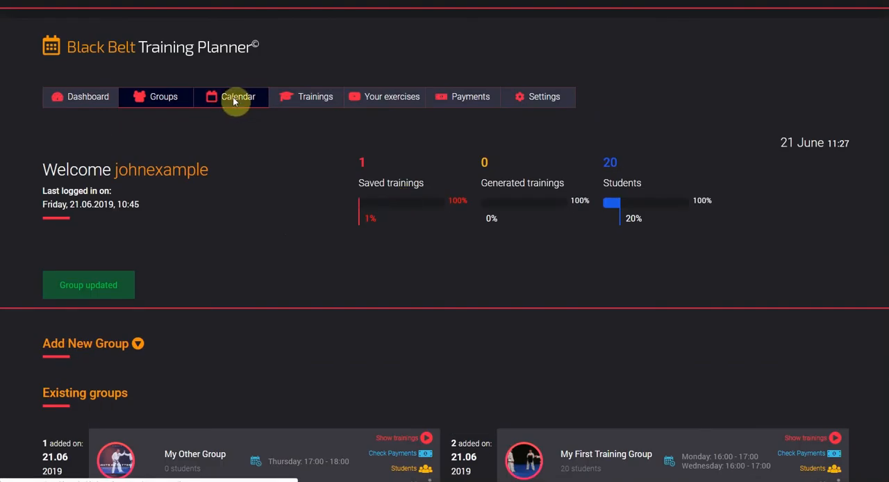
{"action": "scroll", "coordinate": [853, 370], "scroll_direction": "down", "scroll_amount": 4}
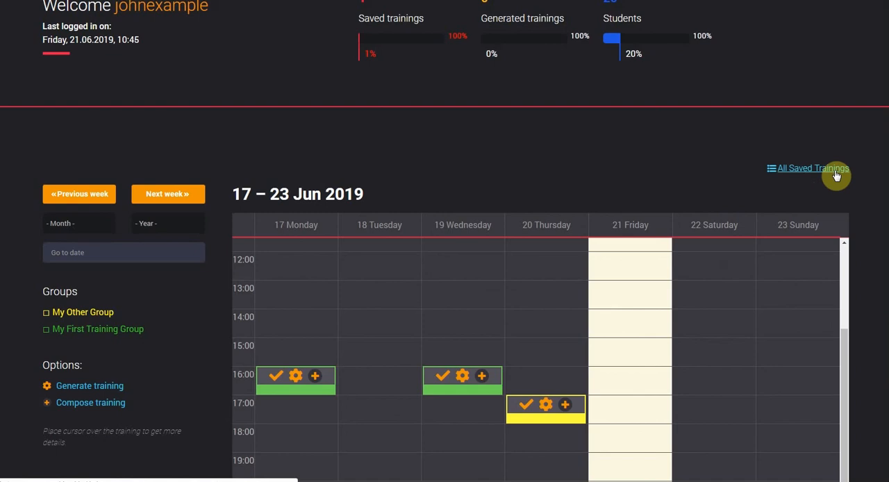
- Open the list of all saved trainings and start duplicating My Training For Stamina
{"action": "left_click", "coordinate": [837, 176]}
{"action": "scroll", "coordinate": [656, 275], "scroll_direction": "down", "scroll_amount": 3}
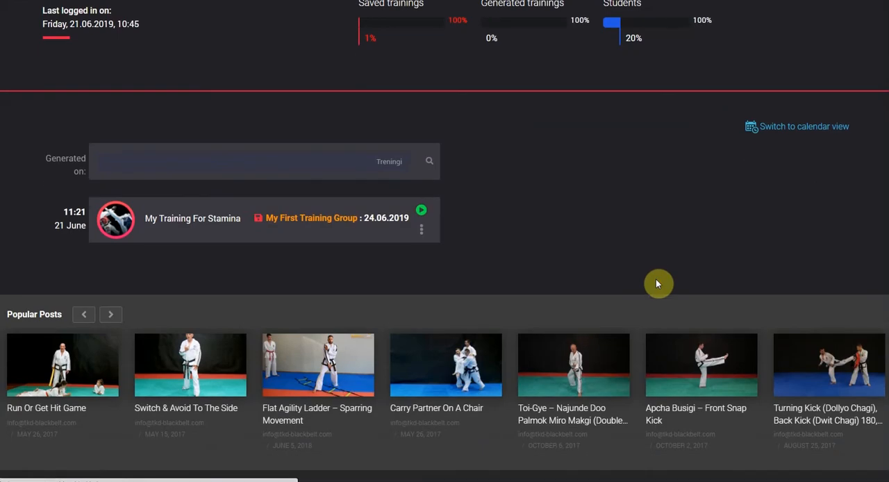
{"action": "left_click", "coordinate": [422, 232]}
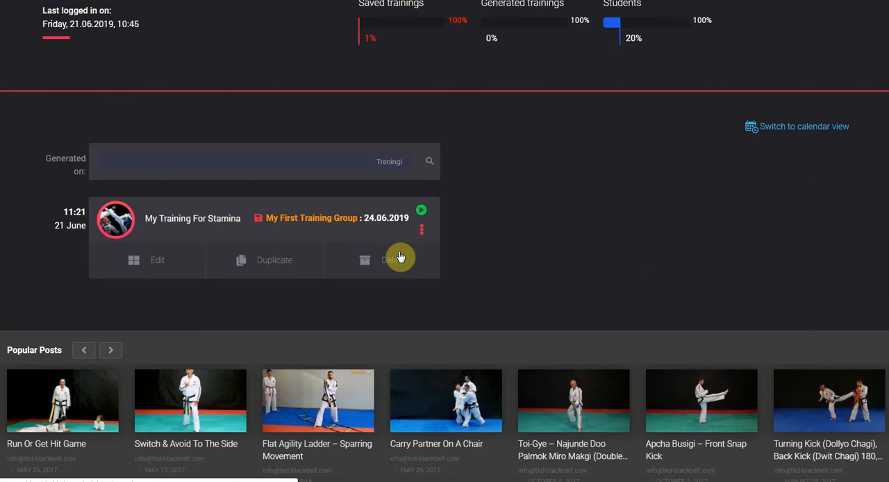
{"action": "left_click", "coordinate": [285, 263]}
{"action": "scroll", "coordinate": [547, 369], "scroll_direction": "down", "scroll_amount": 3}
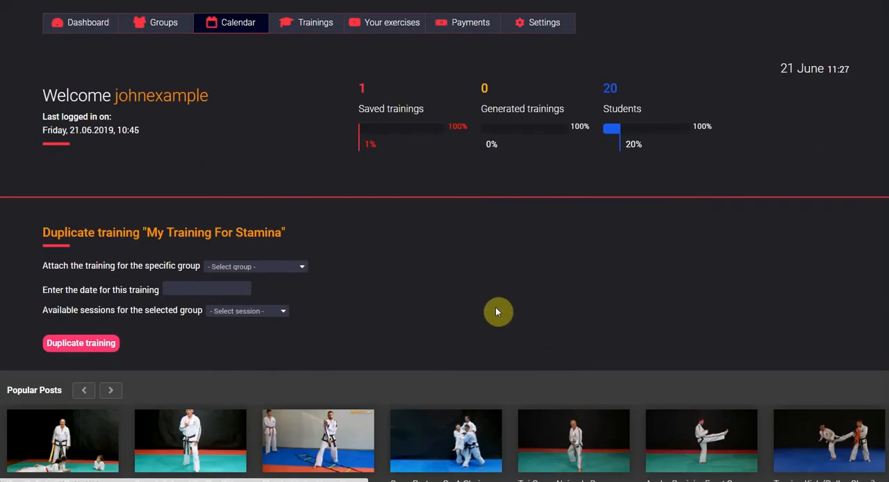
- Duplicate the training for My Other Group on 2019-06-27 in the Thursday (17:00 - 18:00) session
{"action": "left_click", "coordinate": [253, 267]}
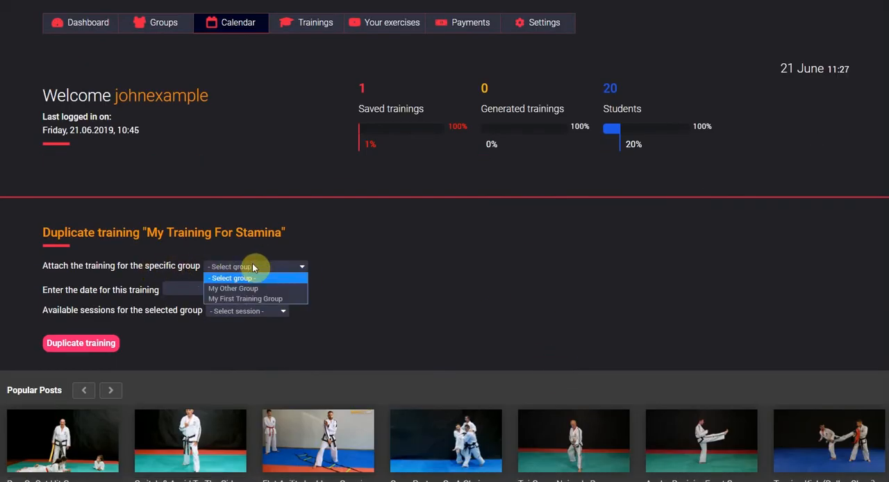
{"action": "left_click", "coordinate": [256, 290]}
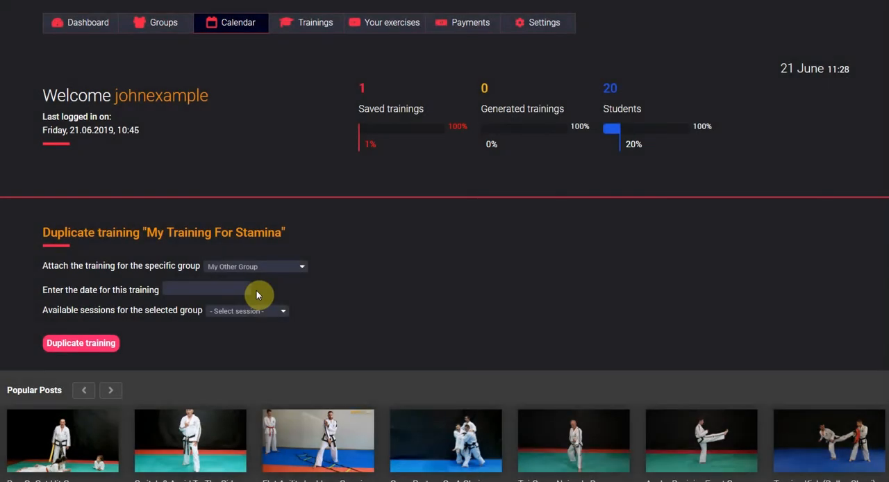
{"action": "left_click", "coordinate": [220, 294]}
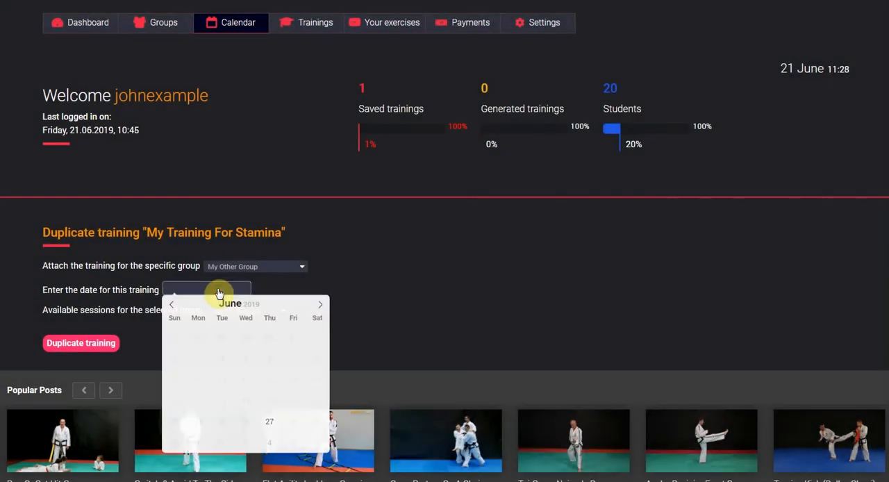
{"action": "left_click", "coordinate": [270, 422]}
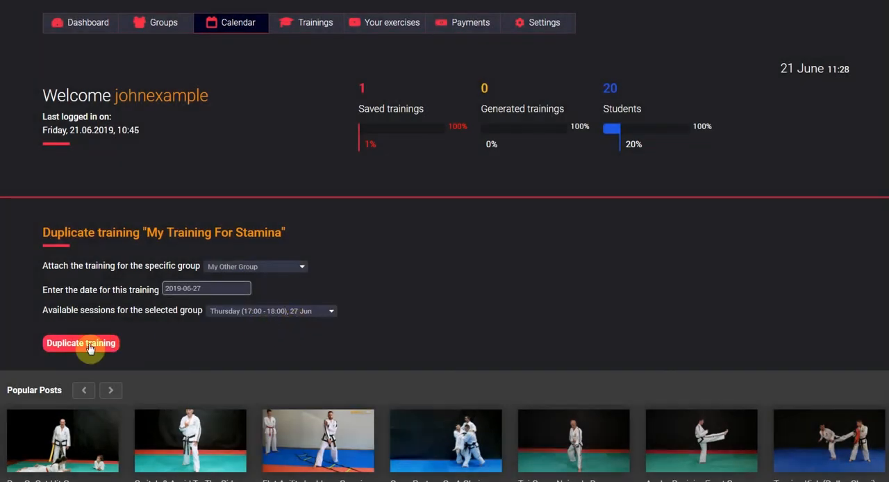
{"action": "left_click", "coordinate": [90, 348]}
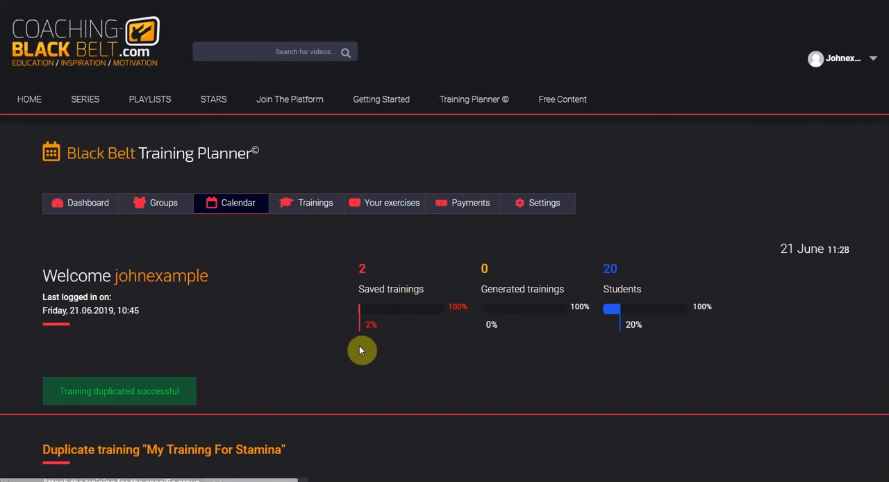
{"action": "scroll", "coordinate": [608, 403], "scroll_direction": "down", "scroll_amount": 3}
{"action": "scroll", "coordinate": [608, 403], "scroll_direction": "up", "scroll_amount": 3}
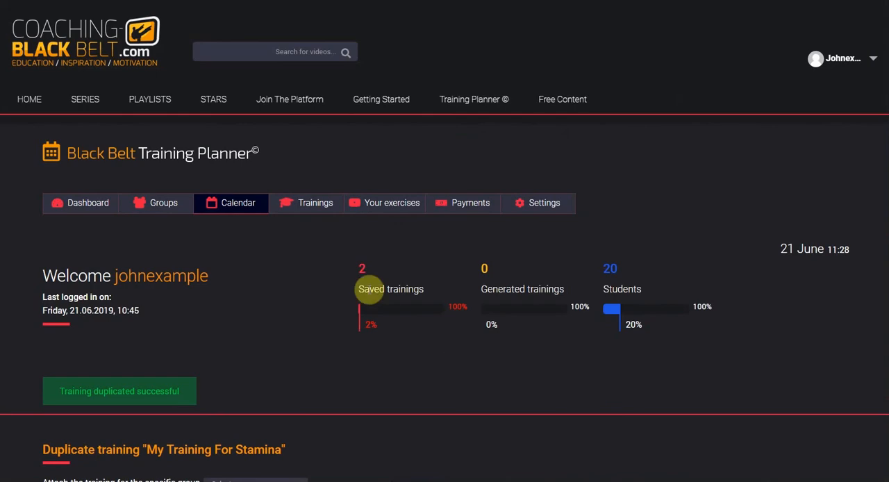
- Check the duplicated training in the saved trainings list and in the calendar week of 24 – 30 Jun 2019
{"action": "left_click", "coordinate": [219, 208]}
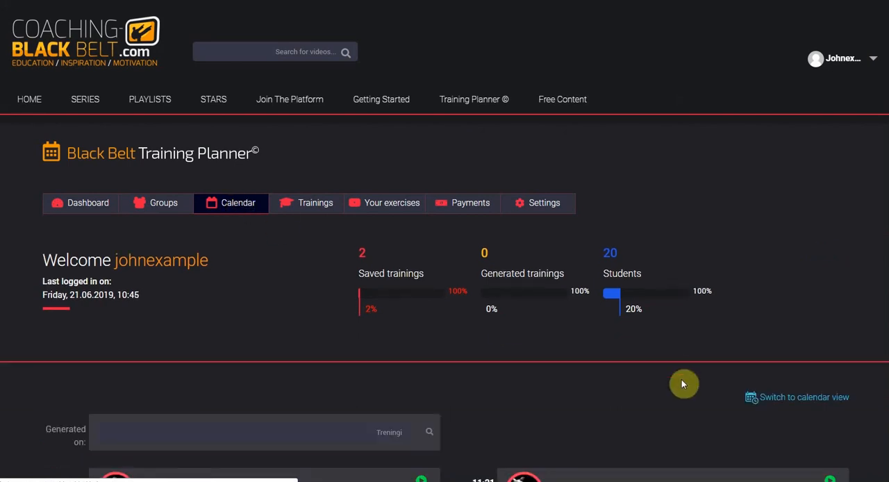
{"action": "scroll", "coordinate": [680, 389], "scroll_direction": "down", "scroll_amount": 2}
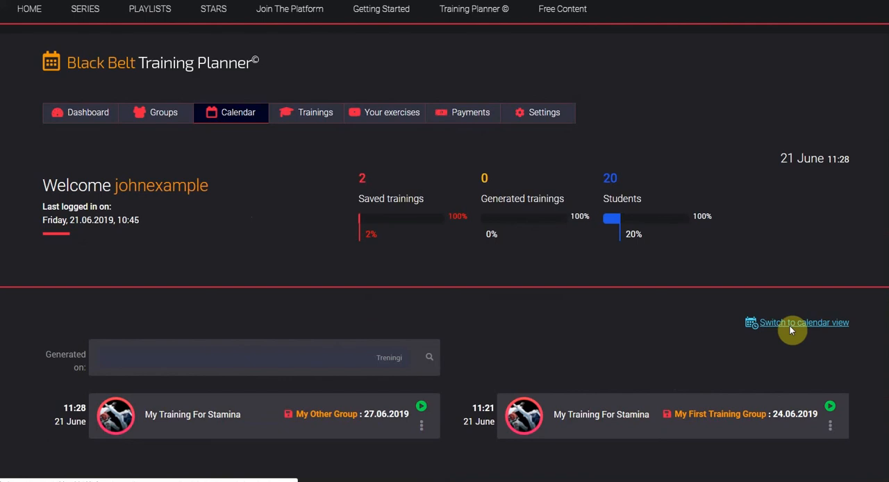
{"action": "left_click", "coordinate": [790, 326]}
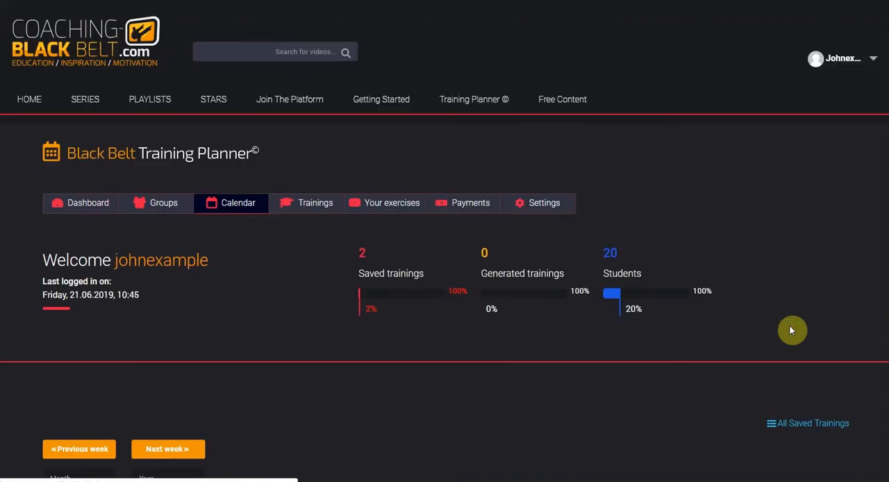
{"action": "scroll", "coordinate": [703, 385], "scroll_direction": "down", "scroll_amount": 4}
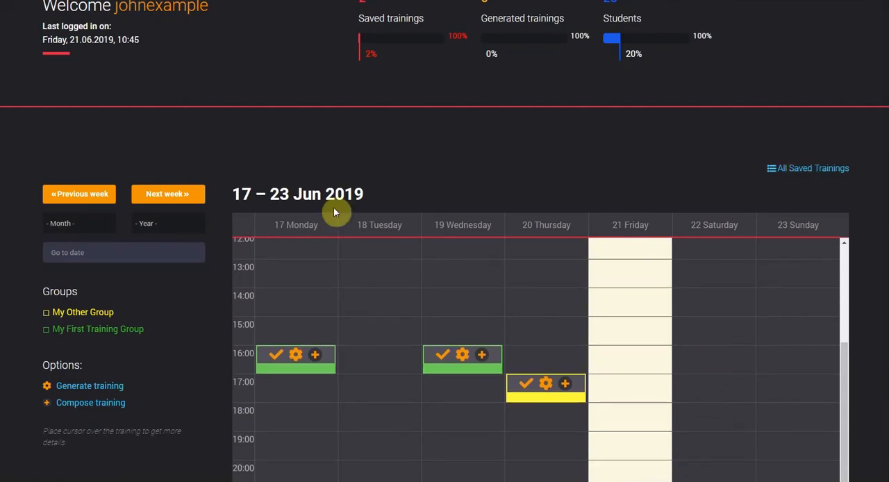
{"action": "left_click", "coordinate": [169, 195]}
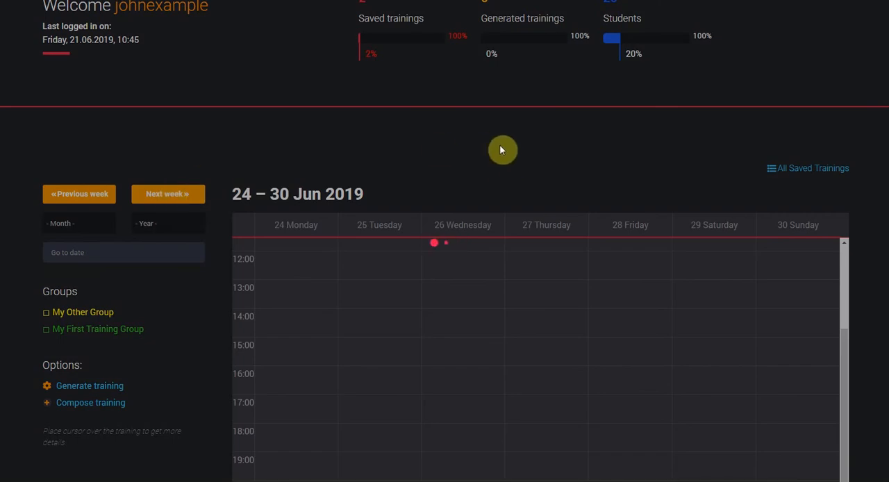
{"action": "scroll", "coordinate": [523, 152], "scroll_direction": "down", "scroll_amount": 3}
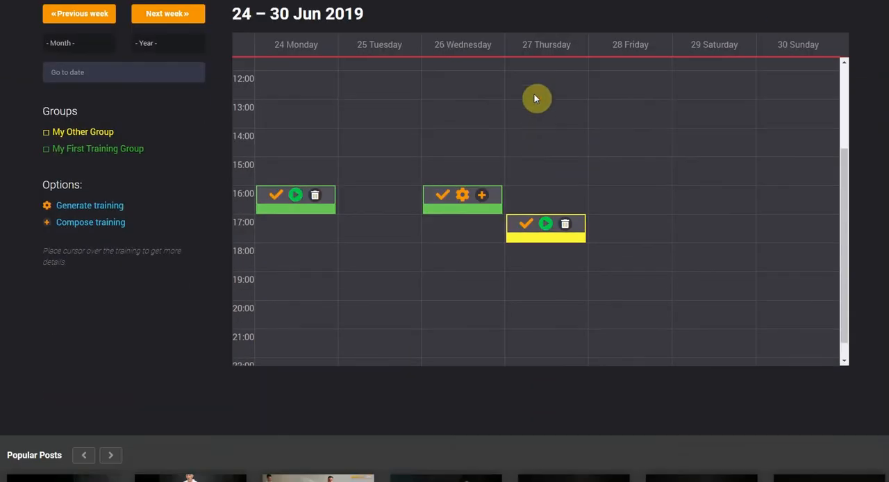
{"action": "mouse_move", "coordinate": [546, 227]}
{"action": "scroll", "coordinate": [586, 368], "scroll_direction": "up", "scroll_amount": 3}
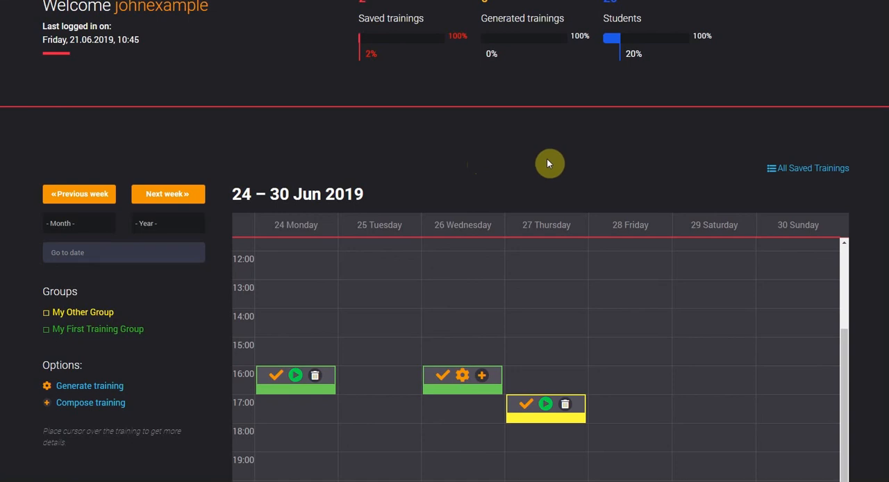
- Open the student list of My First Training Group and look at the first student's available actions
{"action": "scroll", "coordinate": [553, 152], "scroll_direction": "up", "scroll_amount": 5}
{"action": "left_click", "coordinate": [154, 137]}
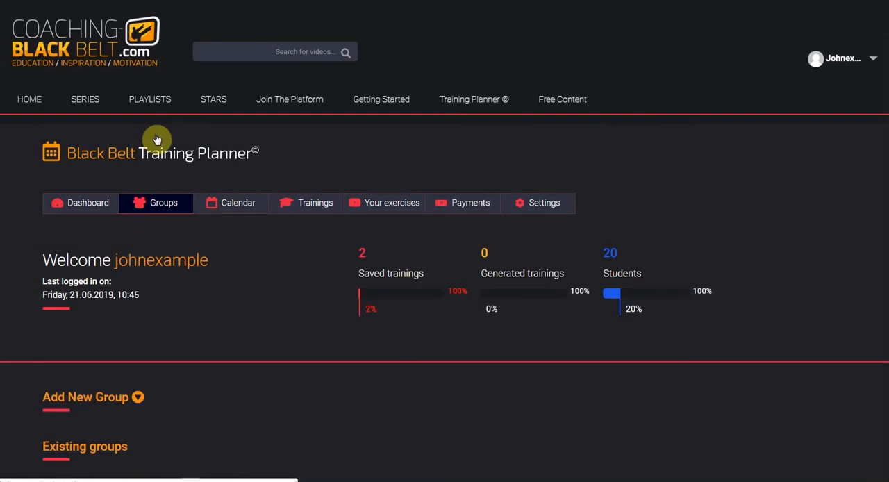
{"action": "scroll", "coordinate": [272, 332], "scroll_direction": "down", "scroll_amount": 4}
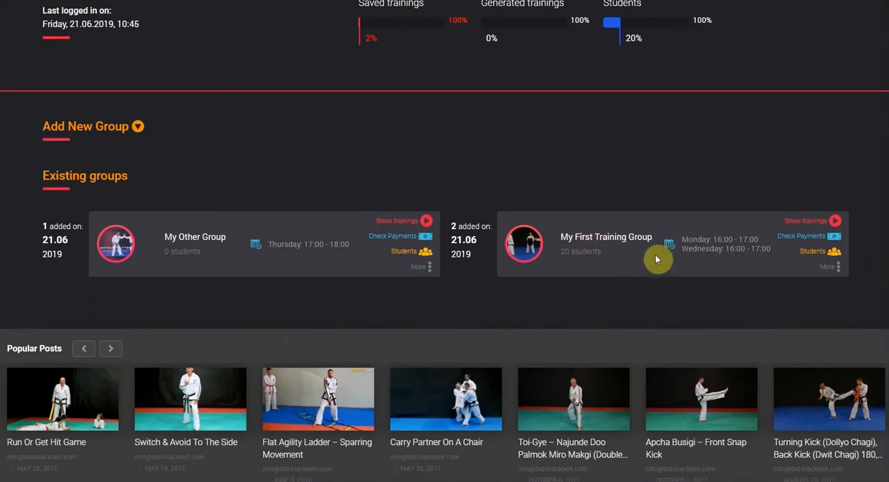
{"action": "left_click", "coordinate": [820, 254]}
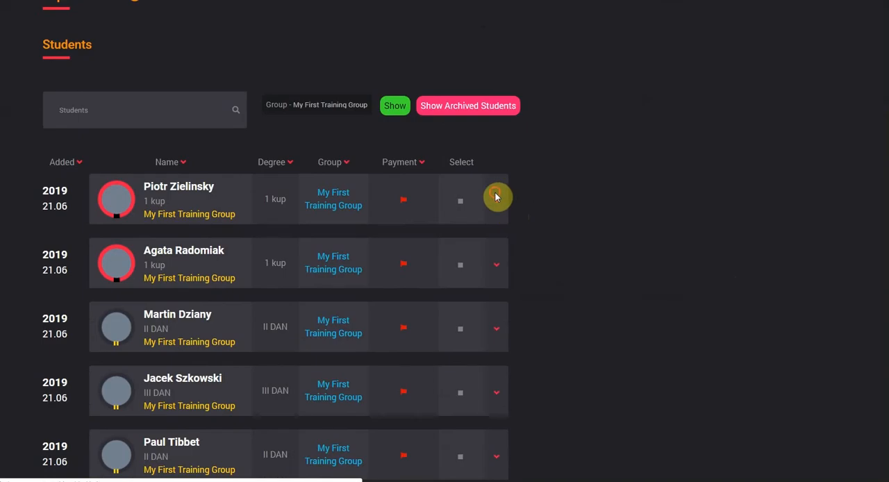
{"action": "left_click", "coordinate": [498, 199]}
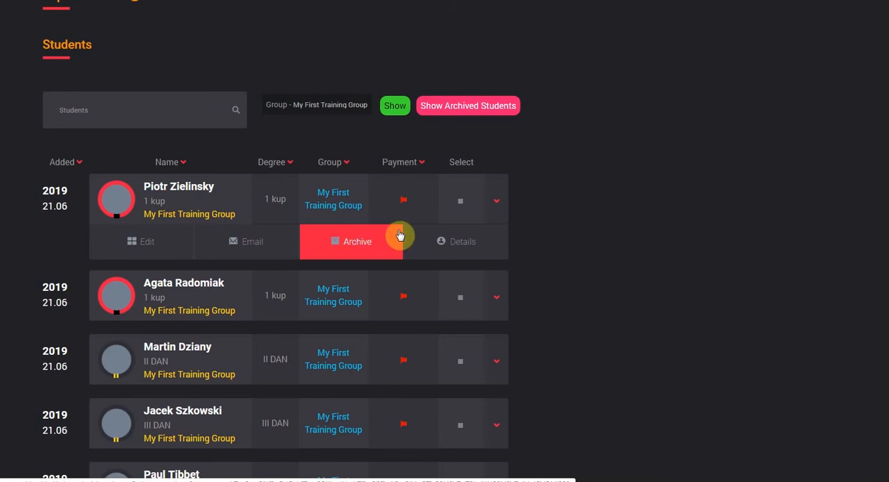
{"action": "scroll", "coordinate": [612, 209], "scroll_direction": "down", "scroll_amount": 1}
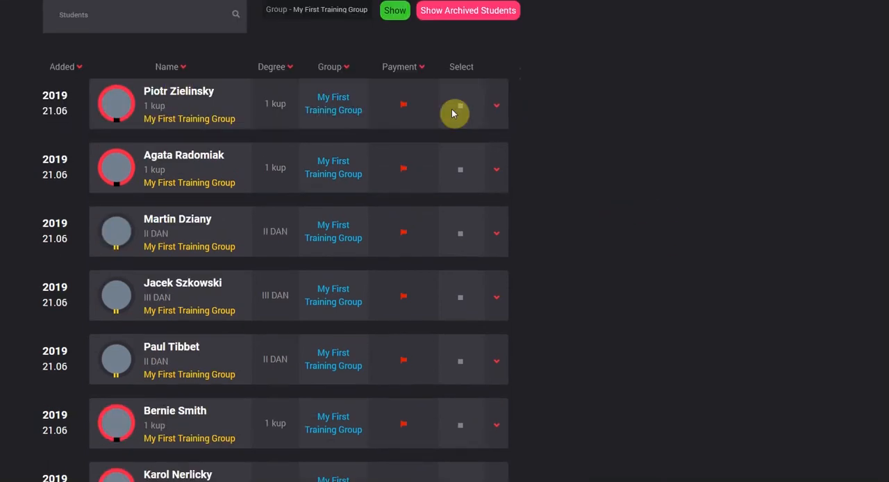
- Select the 9 kup and 10 kup students at the end of the student list
{"action": "scroll", "coordinate": [459, 209], "scroll_direction": "down", "scroll_amount": 15}
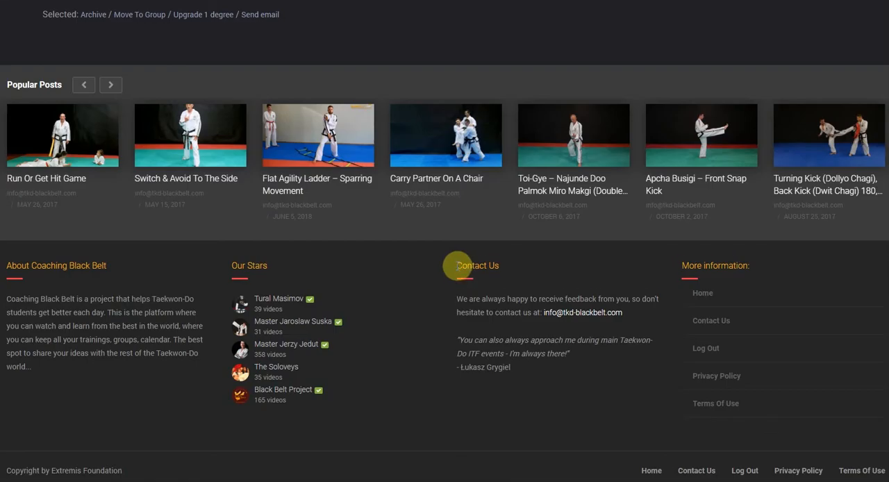
{"action": "scroll", "coordinate": [458, 267], "scroll_direction": "up", "scroll_amount": 3}
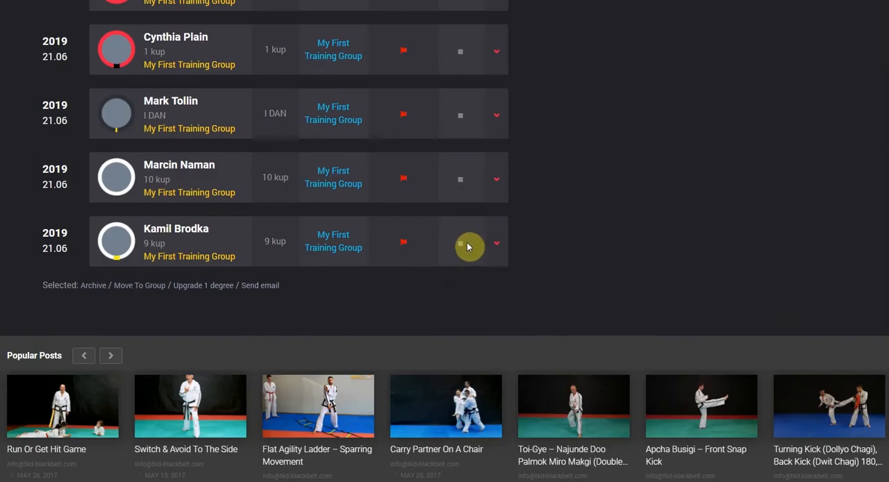
{"action": "left_click", "coordinate": [465, 248]}
{"action": "left_click", "coordinate": [460, 179]}
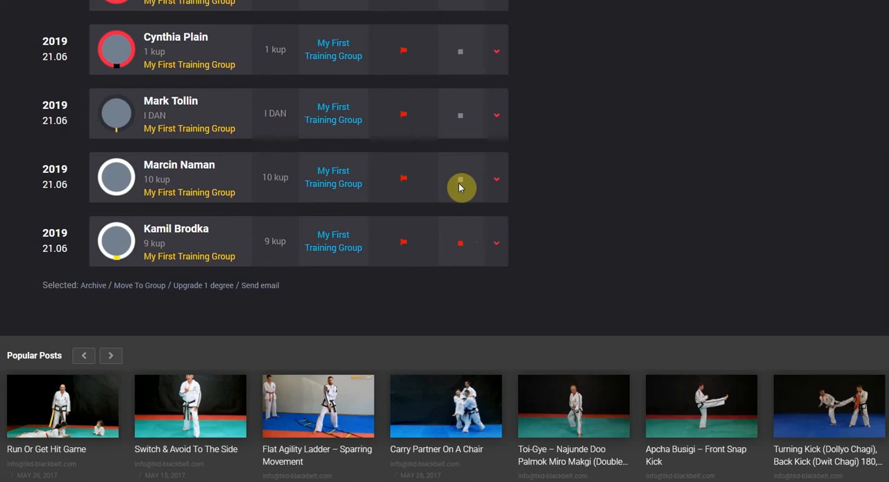
- Sort the student list by degree and go through the sorted students
{"action": "scroll", "coordinate": [487, 247], "scroll_direction": "up", "scroll_amount": 5}
{"action": "scroll", "coordinate": [486, 247], "scroll_direction": "up", "scroll_amount": 8}
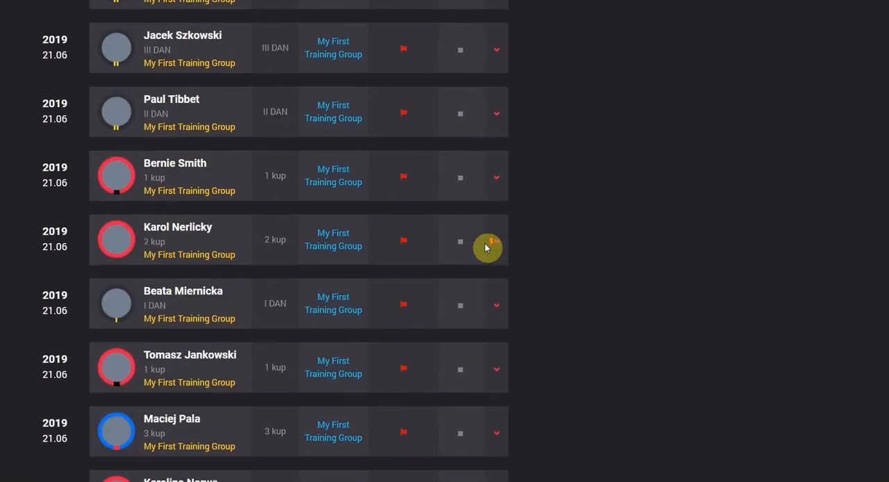
{"action": "left_click", "coordinate": [275, 259]}
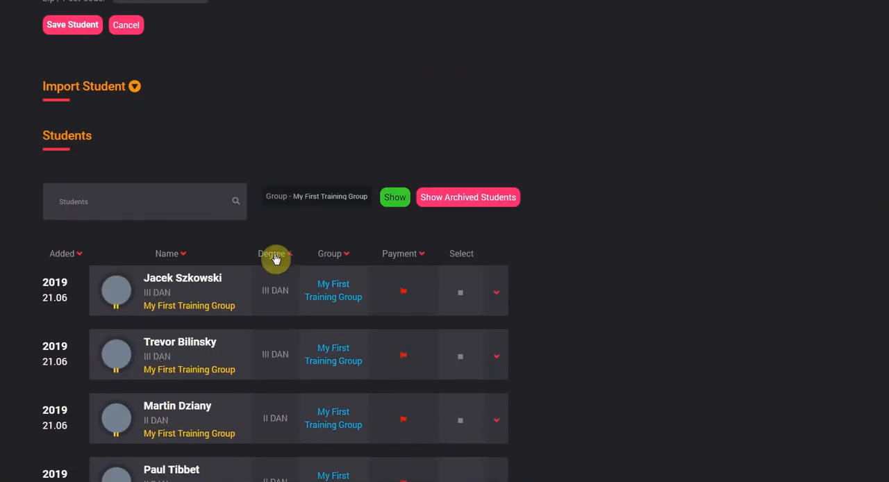
{"action": "scroll", "coordinate": [275, 258], "scroll_direction": "down", "scroll_amount": 4}
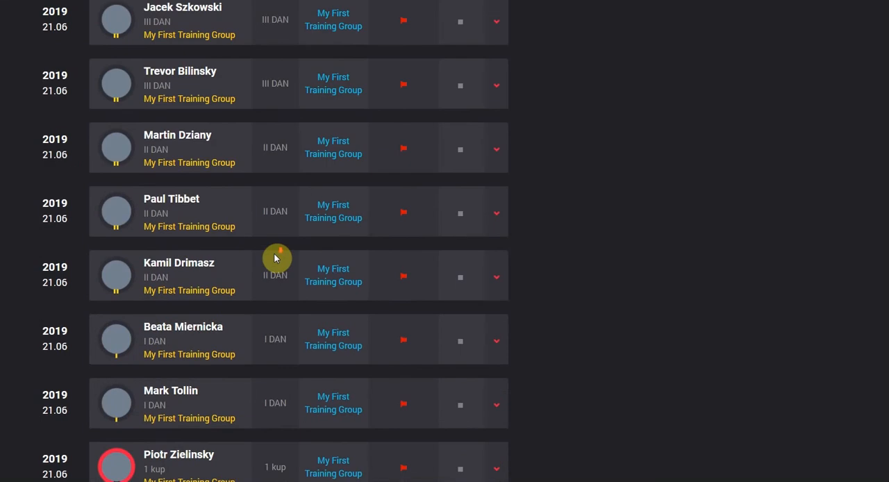
{"action": "scroll", "coordinate": [276, 258], "scroll_direction": "down", "scroll_amount": 13}
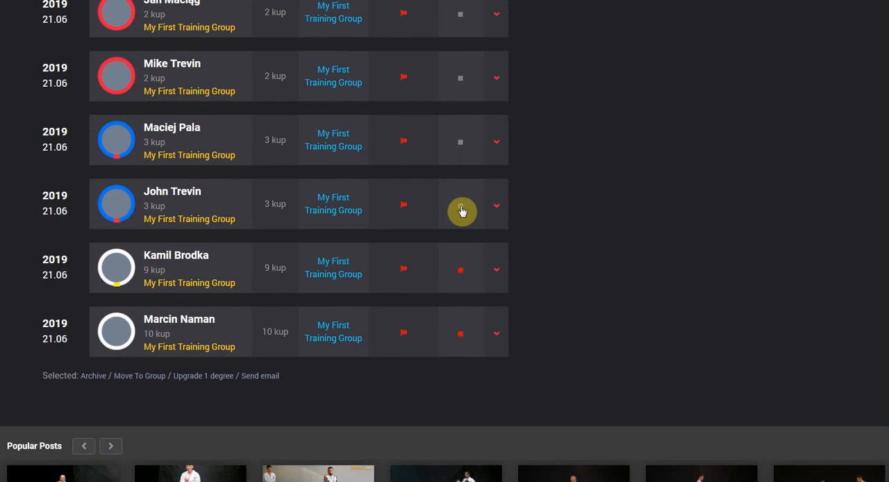
- Add both 3 kup students and the last two 2 kup students to the selection
{"action": "scroll", "coordinate": [626, 243], "scroll_direction": "up", "scroll_amount": 10}
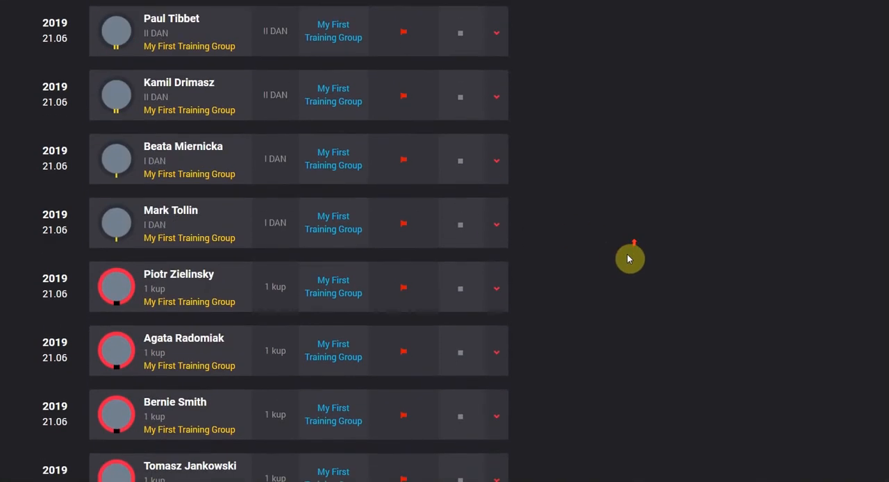
{"action": "scroll", "coordinate": [627, 258], "scroll_direction": "up", "scroll_amount": 3}
{"action": "scroll", "coordinate": [627, 258], "scroll_direction": "down", "scroll_amount": 20}
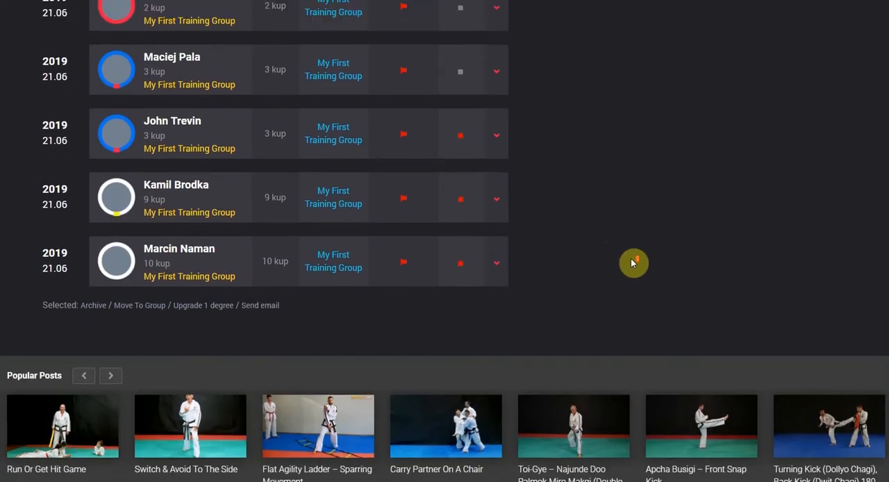
{"action": "scroll", "coordinate": [631, 259], "scroll_direction": "up", "scroll_amount": 4}
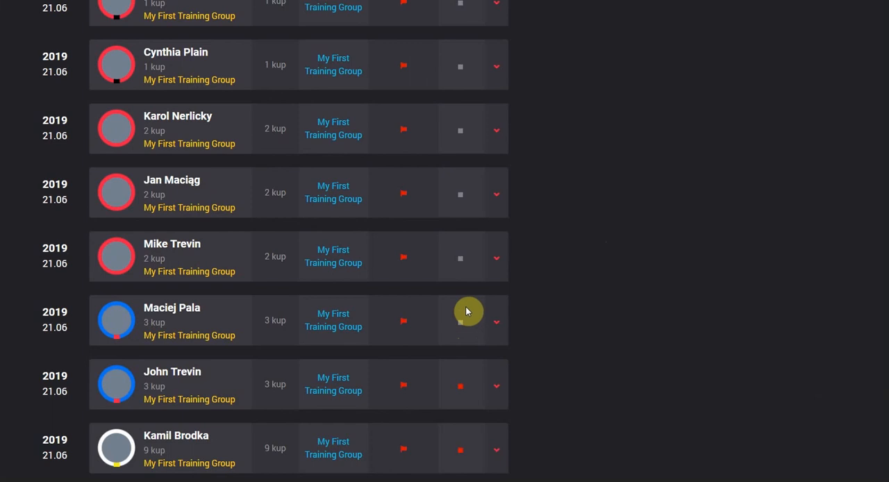
{"action": "left_click", "coordinate": [462, 324]}
{"action": "left_click", "coordinate": [461, 259]}
{"action": "left_click", "coordinate": [461, 195]}
{"action": "scroll", "coordinate": [560, 325], "scroll_direction": "down", "scroll_amount": 3}
{"action": "scroll", "coordinate": [560, 325], "scroll_direction": "up", "scroll_amount": 1}
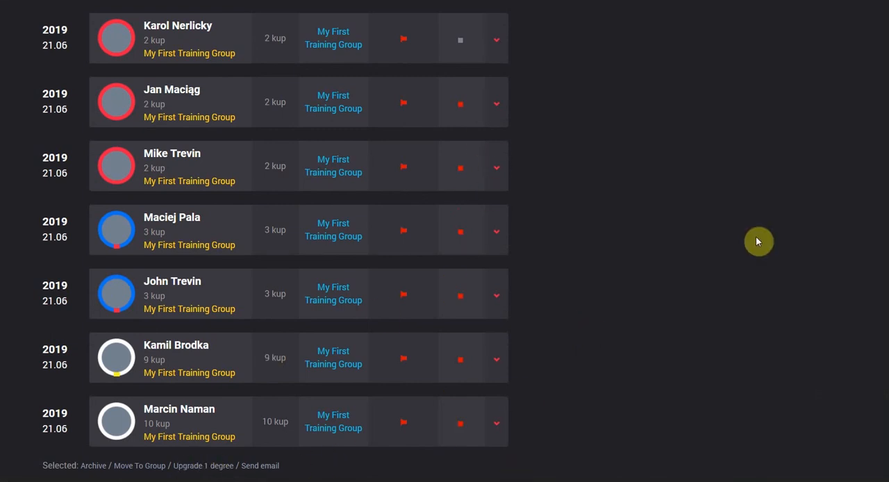
- Upgrade the selected students by one degree and check their new degrees in the list
{"action": "left_click", "coordinate": [198, 467]}
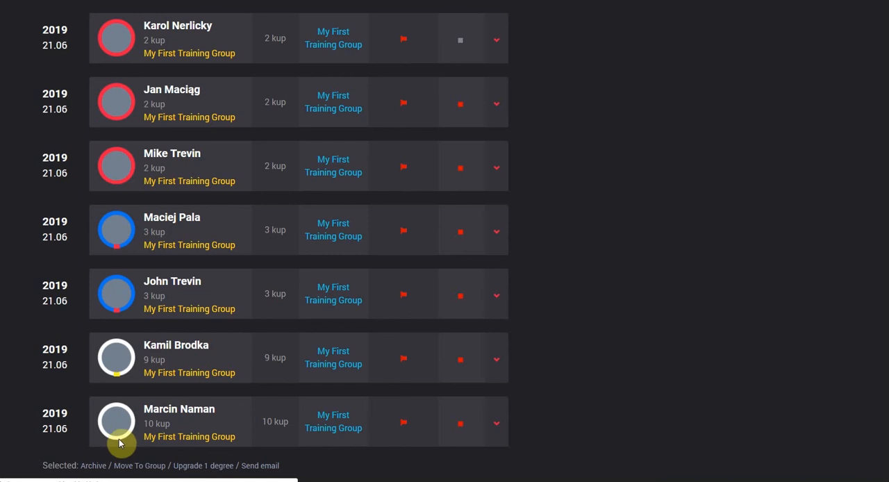
{"action": "left_click", "coordinate": [117, 357]}
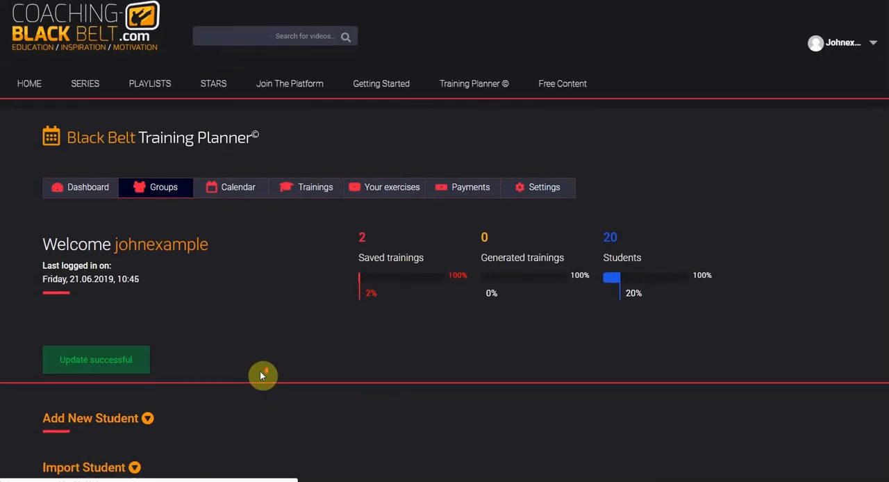
{"action": "scroll", "coordinate": [264, 373], "scroll_direction": "down", "scroll_amount": 15}
{"action": "scroll", "coordinate": [317, 375], "scroll_direction": "down", "scroll_amount": 6}
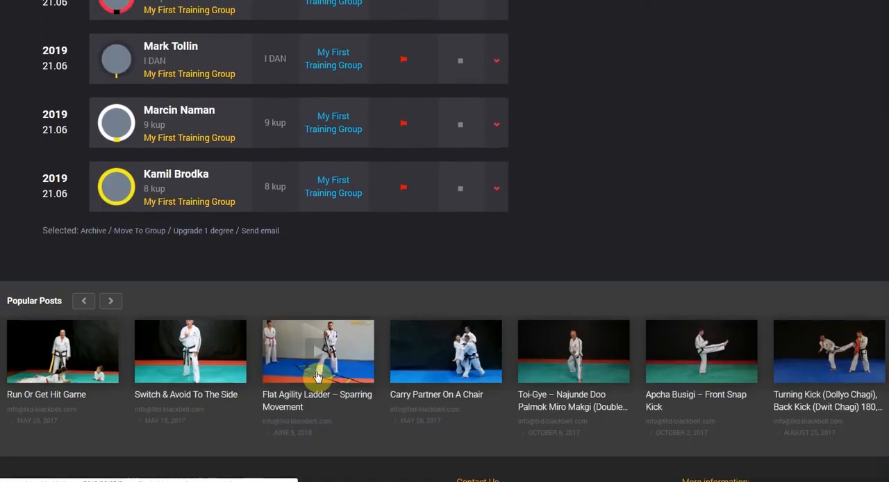
- Sort the student list by degree and check the order of the upgraded students down to the lowest degree
{"action": "scroll", "coordinate": [317, 375], "scroll_direction": "up", "scroll_amount": 1}
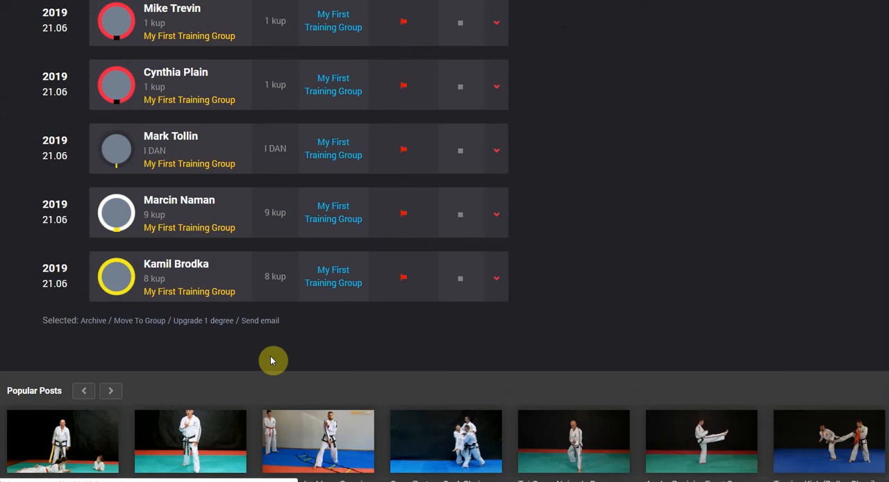
{"action": "scroll", "coordinate": [318, 335], "scroll_direction": "up", "scroll_amount": 5}
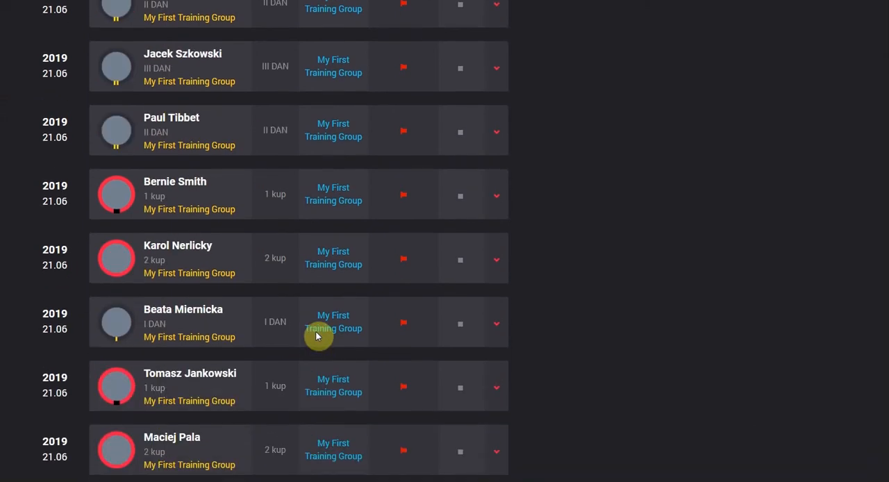
{"action": "scroll", "coordinate": [316, 336], "scroll_direction": "up", "scroll_amount": 5}
{"action": "left_click", "coordinate": [289, 200]}
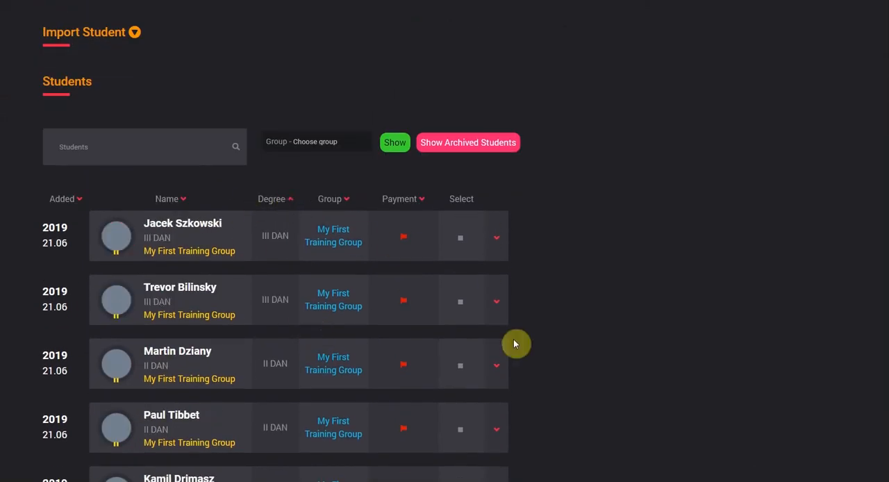
{"action": "scroll", "coordinate": [513, 344], "scroll_direction": "down", "scroll_amount": 10}
{"action": "scroll", "coordinate": [515, 359], "scroll_direction": "up", "scroll_amount": 2}
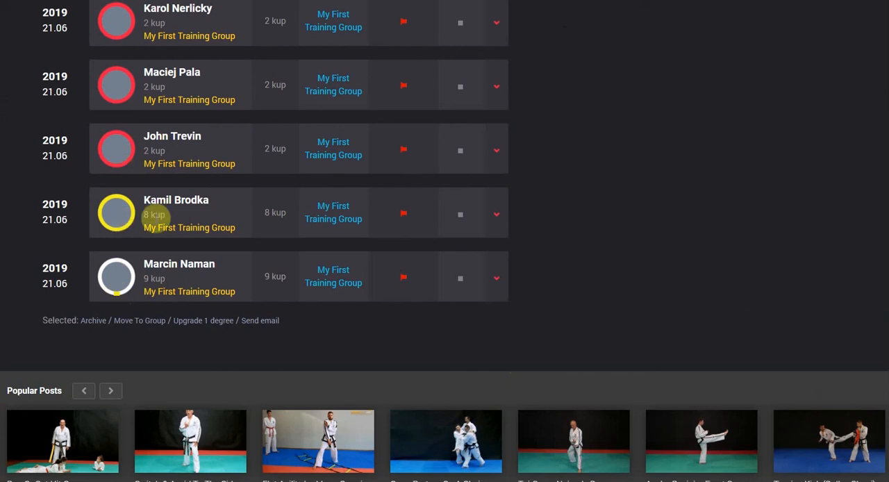
{"action": "scroll", "coordinate": [170, 216], "scroll_direction": "up", "scroll_amount": 3}
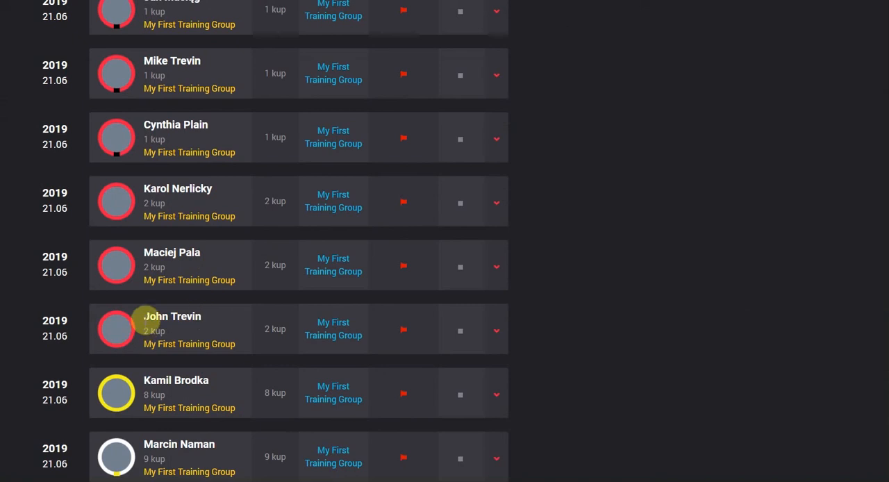
{"action": "scroll", "coordinate": [252, 297], "scroll_direction": "down", "scroll_amount": 3}
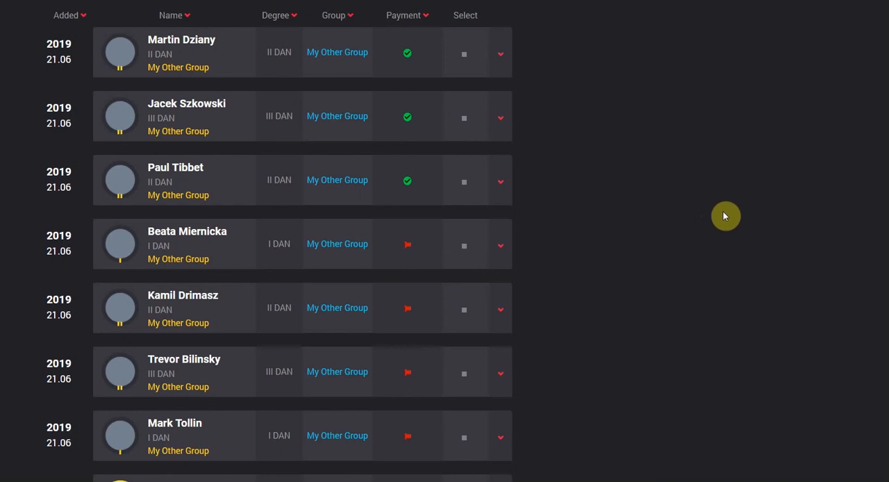
- Sort My Other Group's students by degree and select the two III DAN and three II DAN students
{"action": "left_click", "coordinate": [272, 17]}
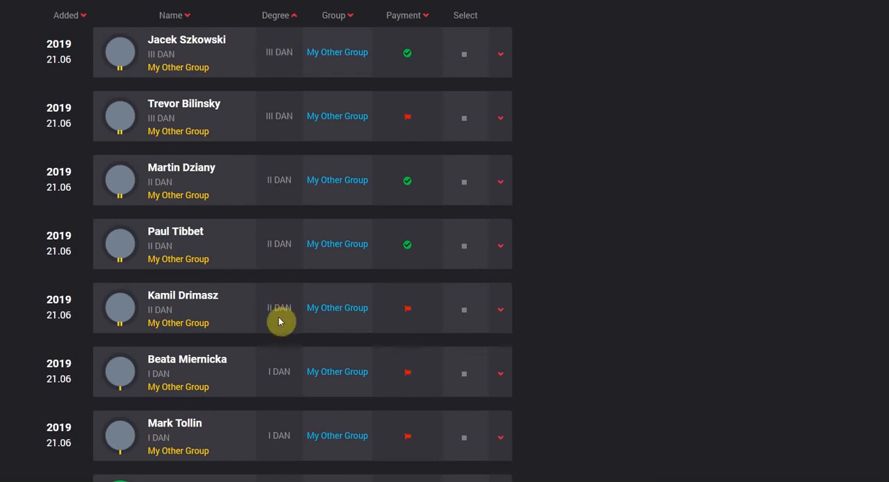
{"action": "left_click", "coordinate": [464, 55]}
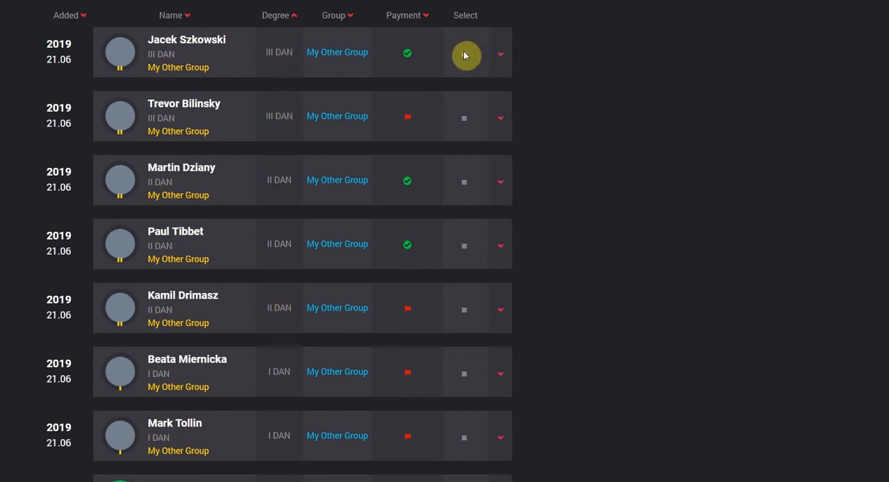
{"action": "left_click", "coordinate": [464, 118]}
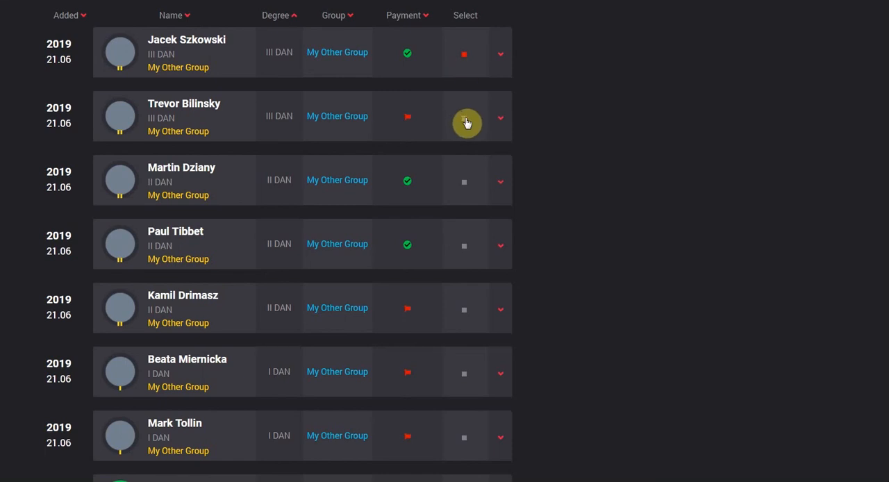
{"action": "left_click", "coordinate": [466, 188]}
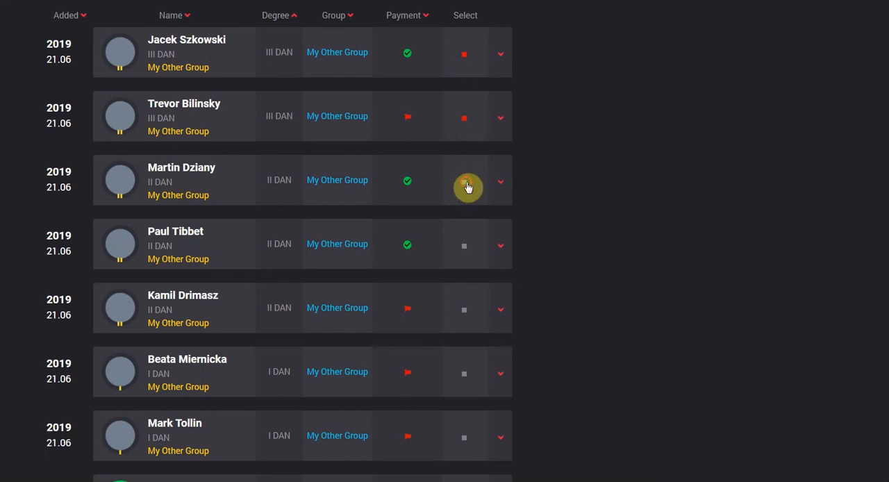
{"action": "left_click", "coordinate": [467, 249]}
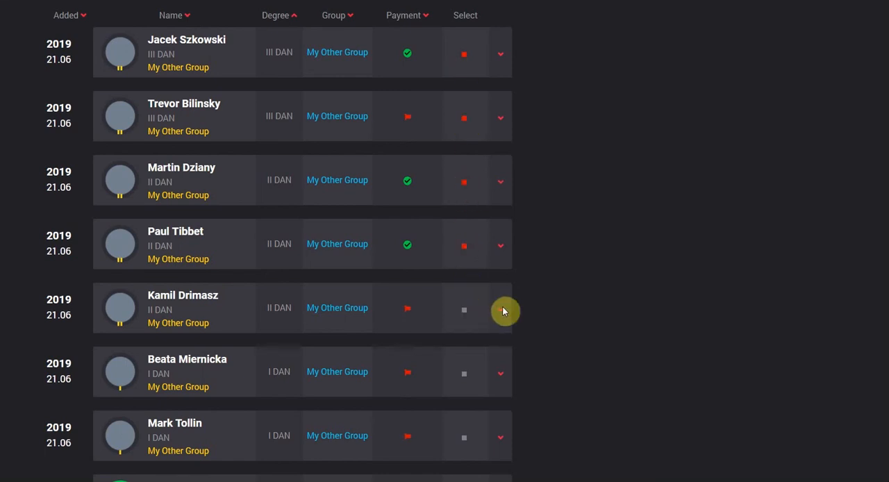
{"action": "left_click", "coordinate": [467, 309]}
- Move the selected students to My First Training Group
{"action": "scroll", "coordinate": [560, 274], "scroll_direction": "down", "scroll_amount": 8}
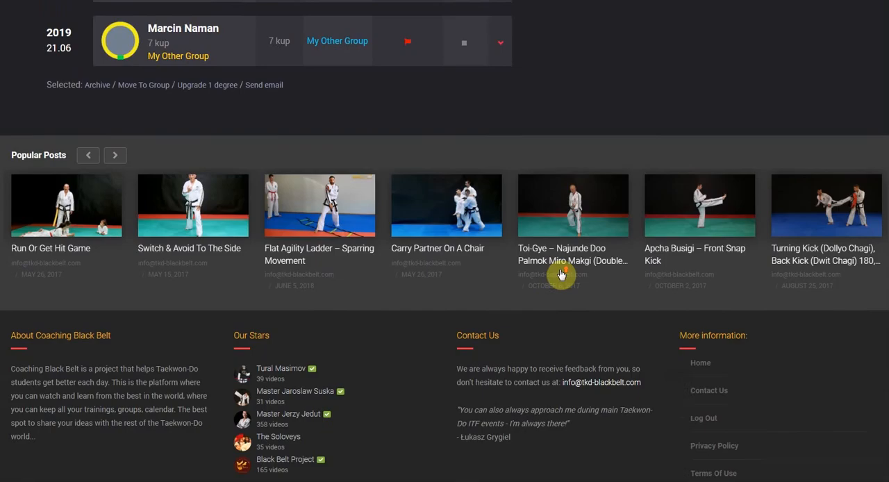
{"action": "scroll", "coordinate": [562, 274], "scroll_direction": "up", "scroll_amount": 2}
{"action": "left_click", "coordinate": [133, 197]}
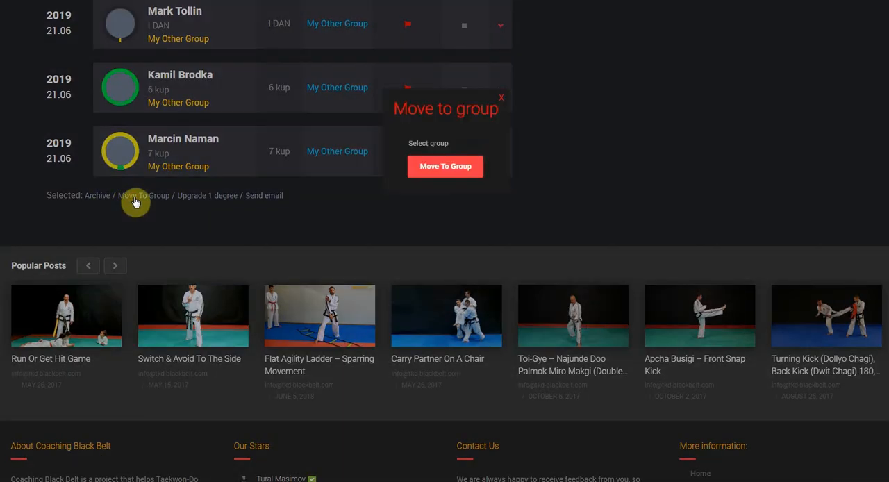
{"action": "scroll", "coordinate": [454, 142], "scroll_direction": "up", "scroll_amount": 1}
{"action": "left_click", "coordinate": [454, 144]}
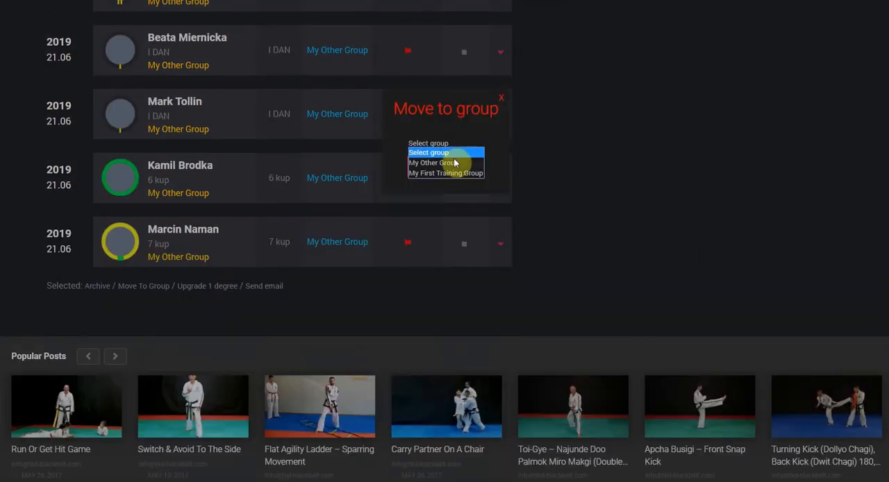
{"action": "left_click", "coordinate": [461, 174]}
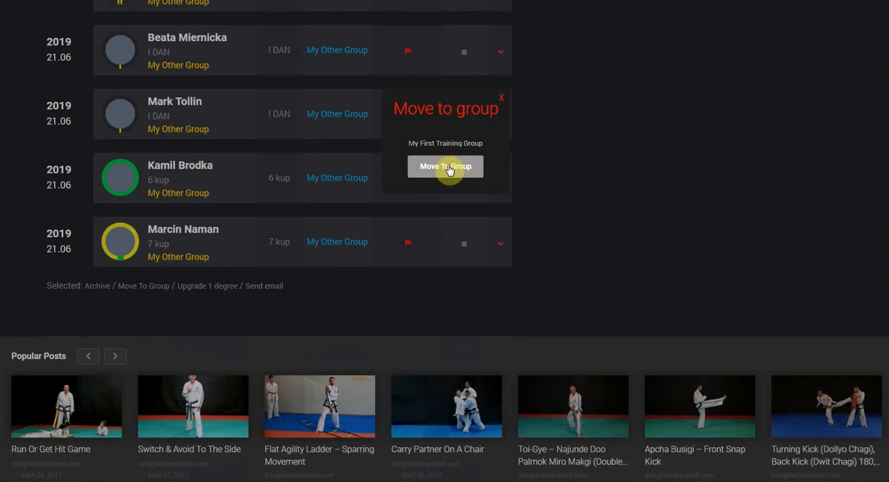
{"action": "left_click", "coordinate": [448, 167]}
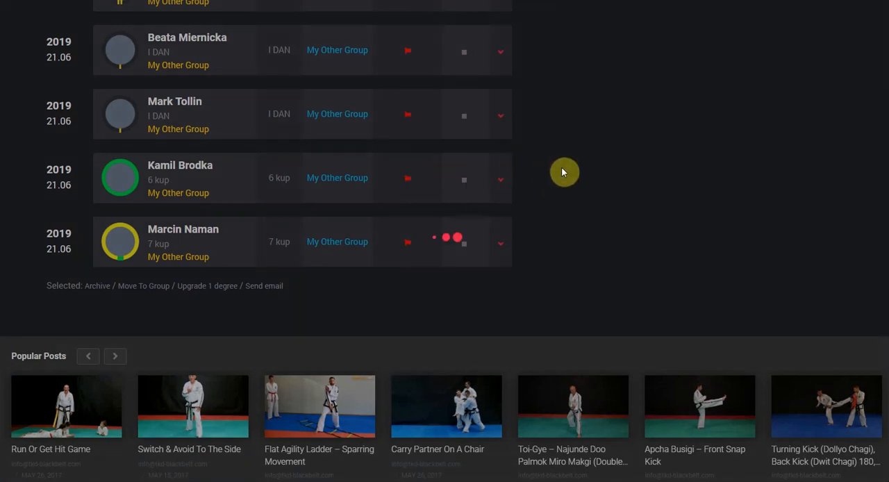
- Show only the students of My First Training Group and sort them by degree
{"action": "scroll", "coordinate": [562, 168], "scroll_direction": "up", "scroll_amount": 10}
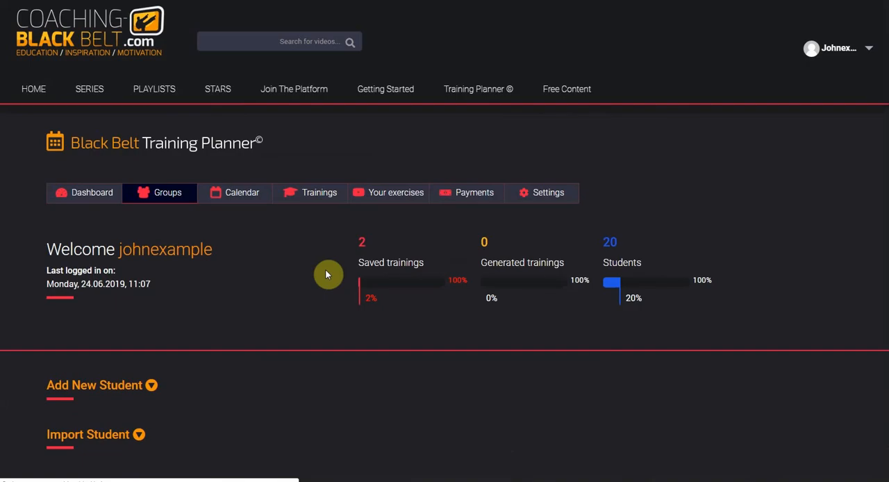
{"action": "scroll", "coordinate": [329, 274], "scroll_direction": "down", "scroll_amount": 3}
{"action": "left_click", "coordinate": [321, 379]}
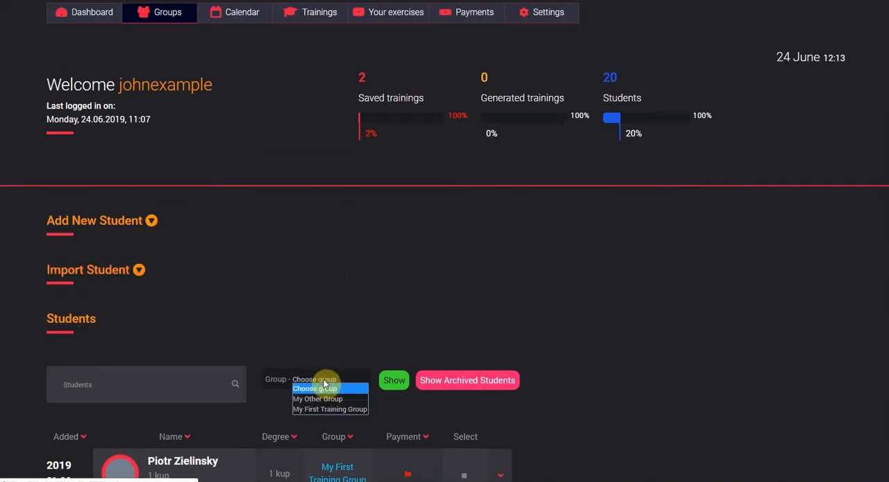
{"action": "left_click", "coordinate": [332, 410]}
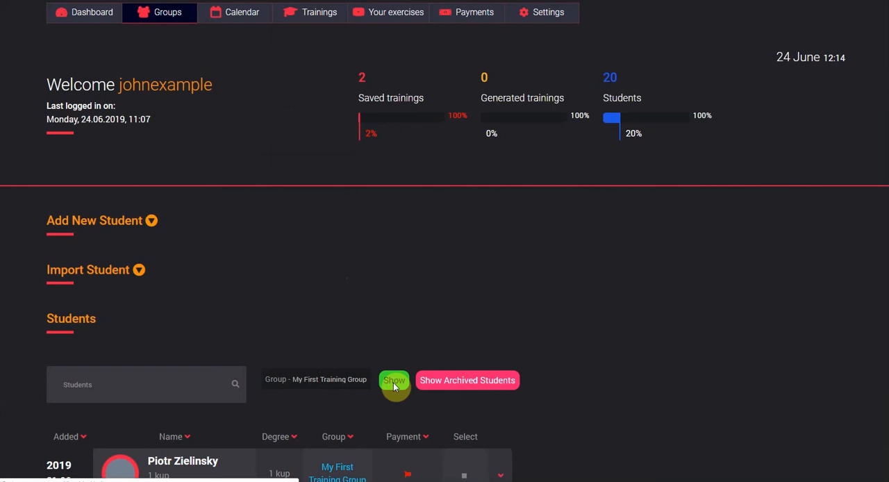
{"action": "scroll", "coordinate": [373, 325], "scroll_direction": "down", "scroll_amount": 8}
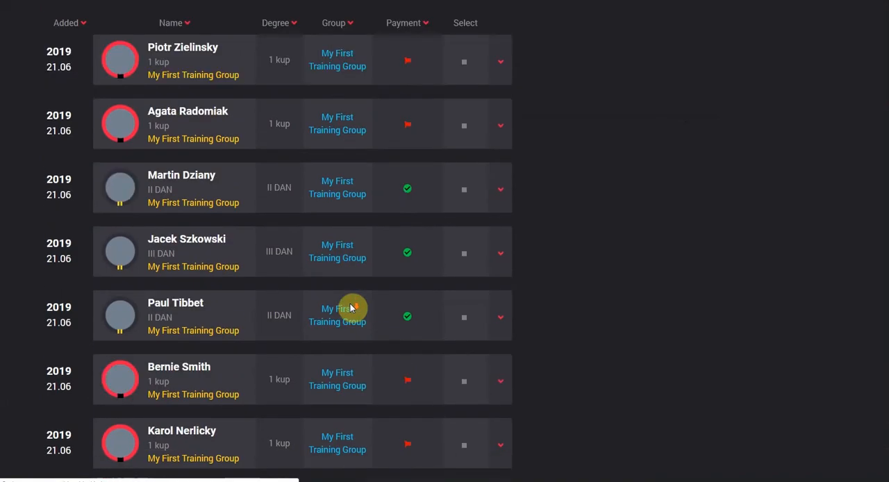
{"action": "scroll", "coordinate": [318, 254], "scroll_direction": "up", "scroll_amount": 3}
{"action": "left_click", "coordinate": [284, 204]}
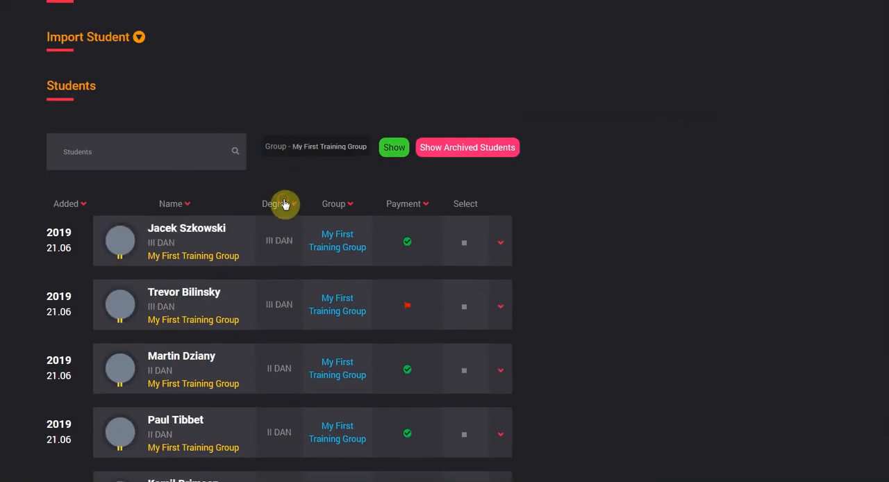
{"action": "scroll", "coordinate": [264, 264], "scroll_direction": "down", "scroll_amount": 3}
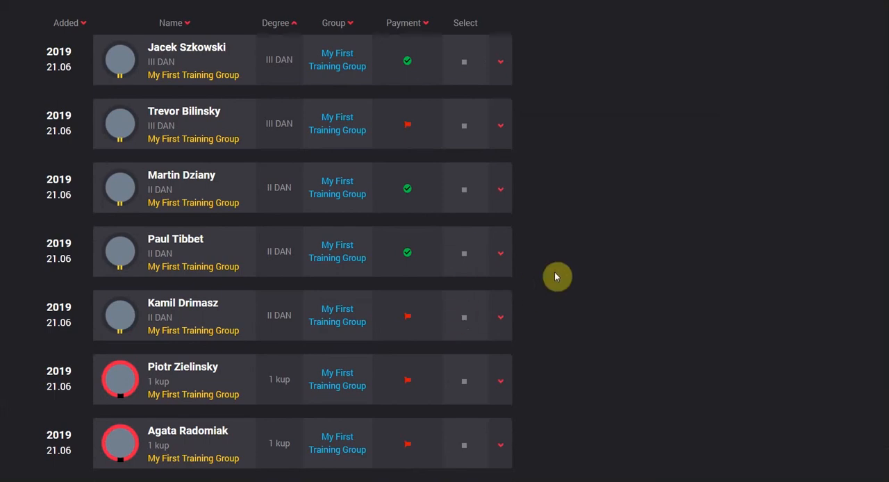
{"action": "scroll", "coordinate": [554, 276], "scroll_direction": "down", "scroll_amount": 10}
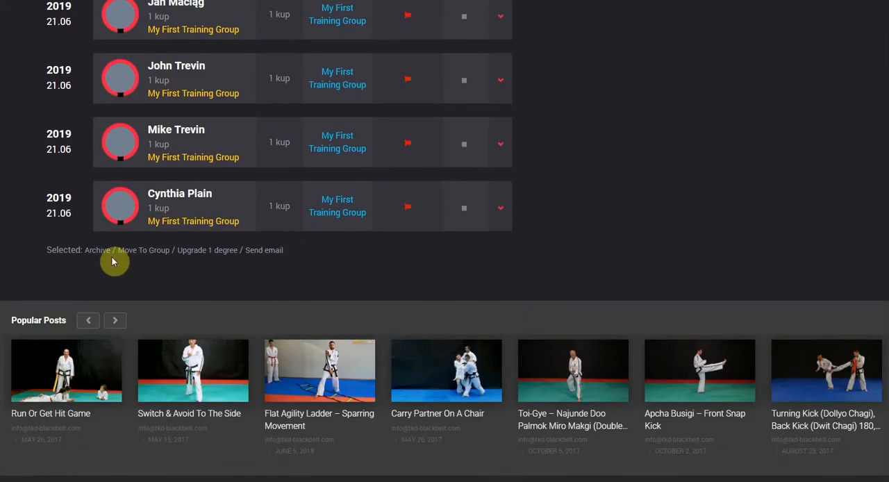
{"action": "left_click", "coordinate": [462, 209]}
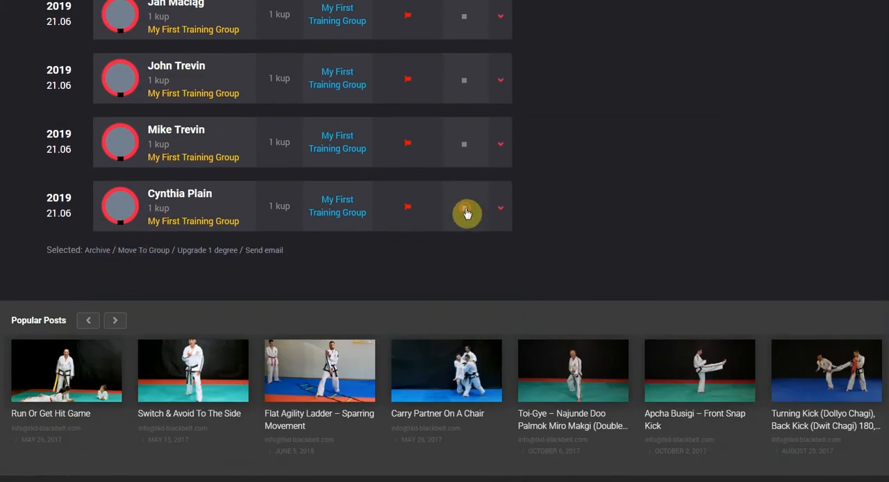
{"action": "left_click", "coordinate": [144, 252]}
{"action": "left_click", "coordinate": [428, 144]}
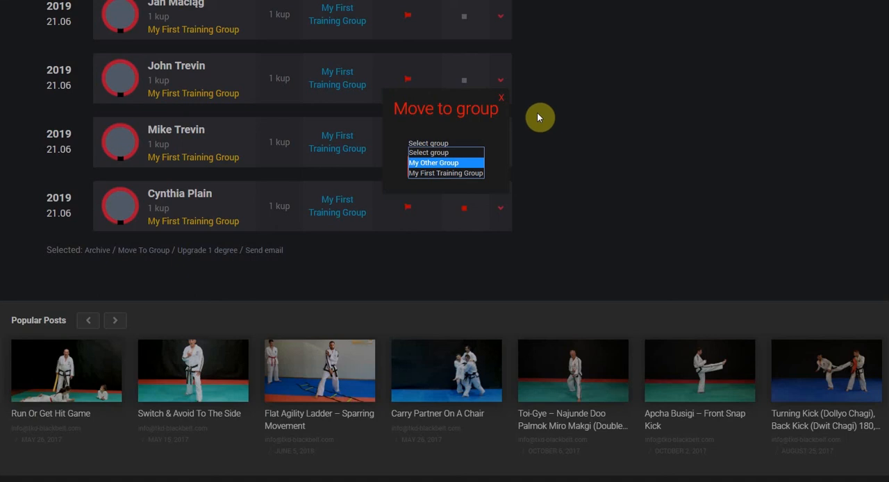
{"action": "left_click", "coordinate": [503, 103]}
- Return to the existing groups overview and open the payment check for My First Training Group
{"action": "scroll", "coordinate": [570, 202], "scroll_direction": "up", "scroll_amount": 8}
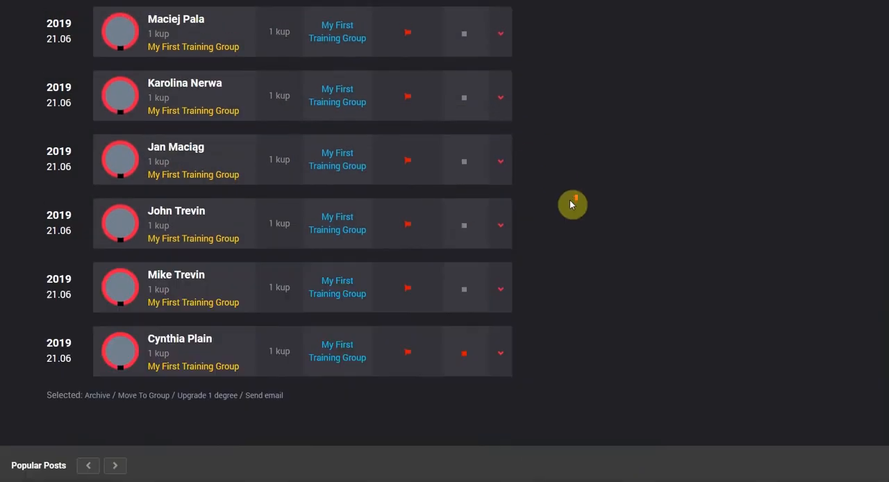
{"action": "scroll", "coordinate": [574, 204], "scroll_direction": "up", "scroll_amount": 3}
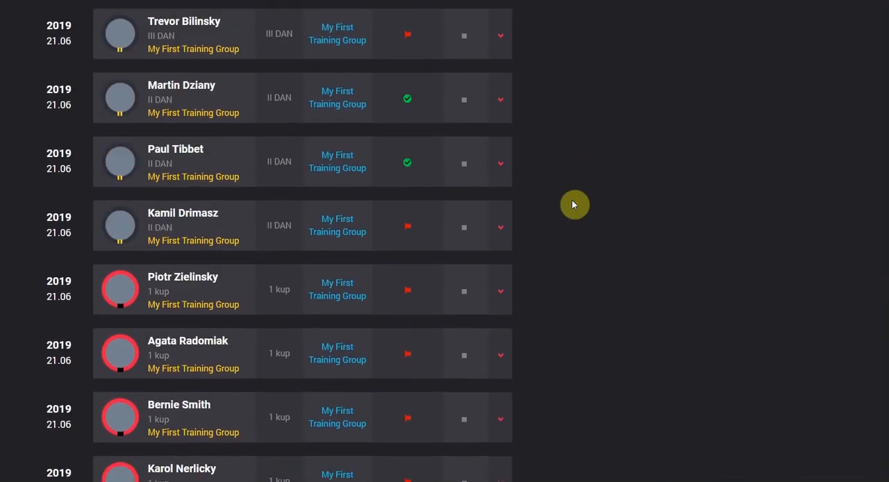
{"action": "scroll", "coordinate": [605, 217], "scroll_direction": "up", "scroll_amount": 10}
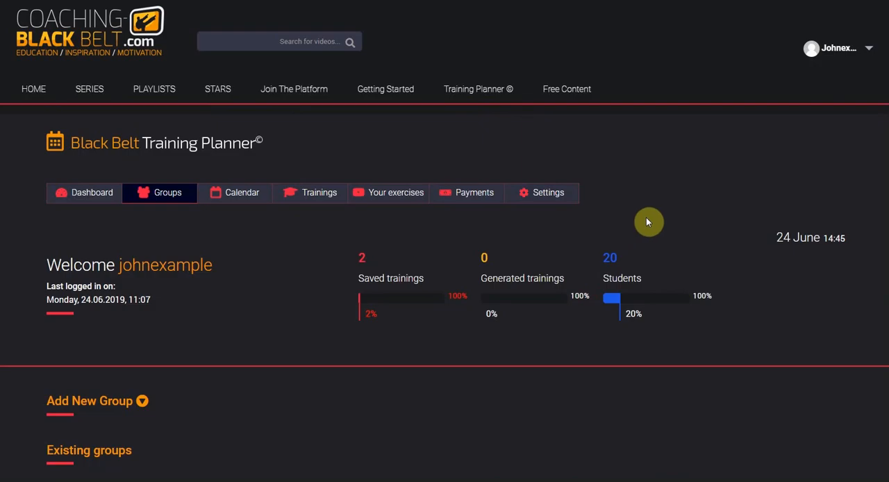
{"action": "scroll", "coordinate": [264, 257], "scroll_direction": "down", "scroll_amount": 3}
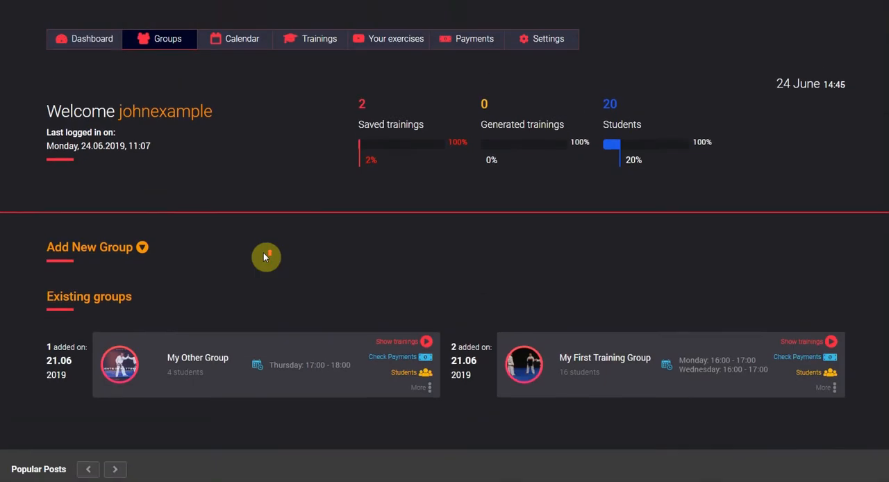
{"action": "scroll", "coordinate": [264, 257], "scroll_direction": "up", "scroll_amount": 1}
{"action": "scroll", "coordinate": [289, 254], "scroll_direction": "down", "scroll_amount": 2}
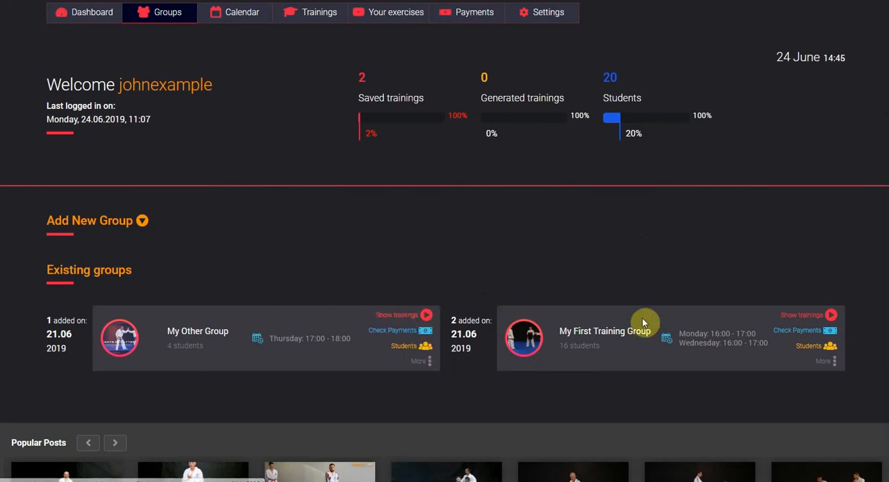
{"action": "left_click", "coordinate": [806, 336]}
{"action": "scroll", "coordinate": [518, 303], "scroll_direction": "down", "scroll_amount": 5}
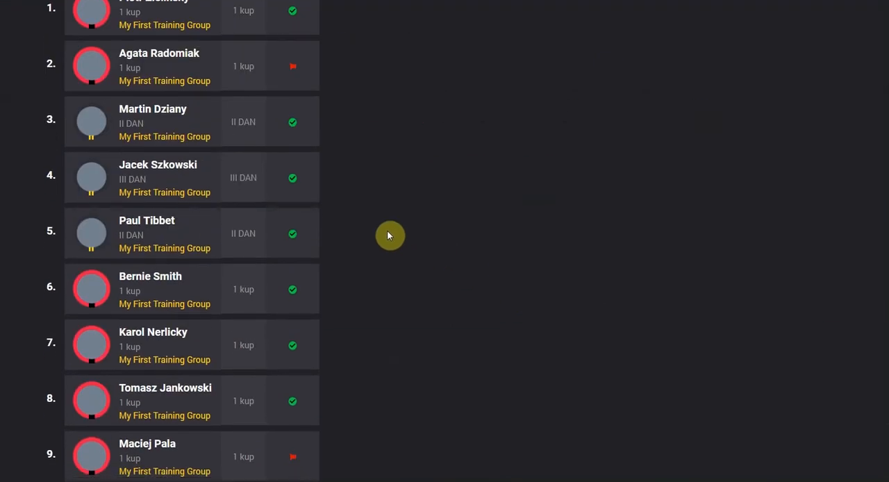
{"action": "scroll", "coordinate": [393, 236], "scroll_direction": "up", "scroll_amount": 3}
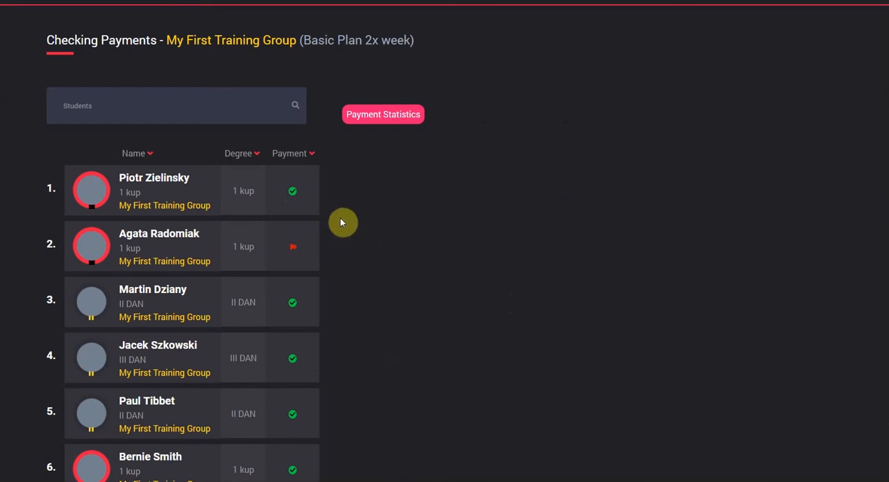
- Mark the 10th and 12th students in the payment list as paid
{"action": "scroll", "coordinate": [341, 223], "scroll_direction": "down", "scroll_amount": 6}
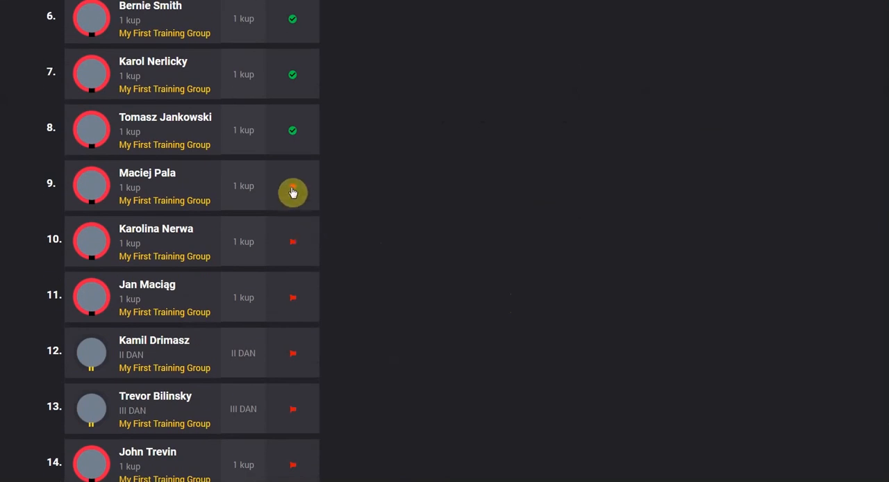
{"action": "left_click", "coordinate": [293, 247]}
{"action": "left_click", "coordinate": [293, 355]}
- Open the payment statistics for My First Training Group and inspect the first student's membership choices
{"action": "scroll", "coordinate": [405, 323], "scroll_direction": "up", "scroll_amount": 8}
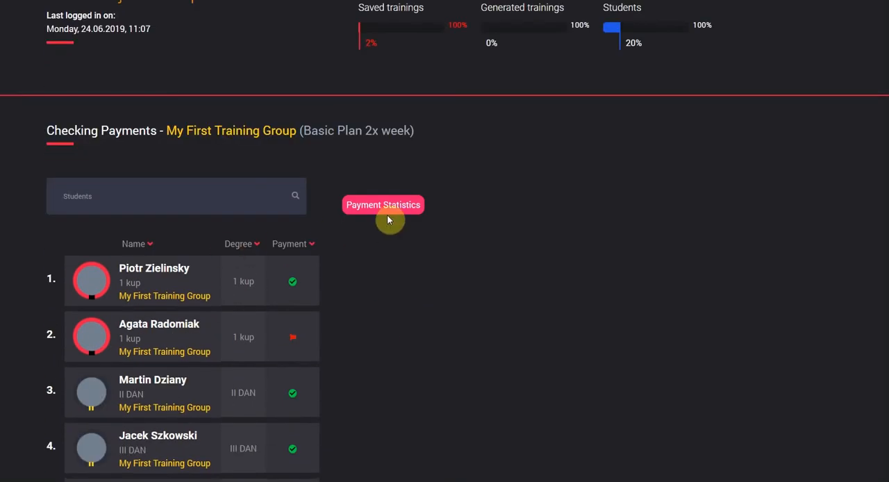
{"action": "left_click", "coordinate": [396, 207]}
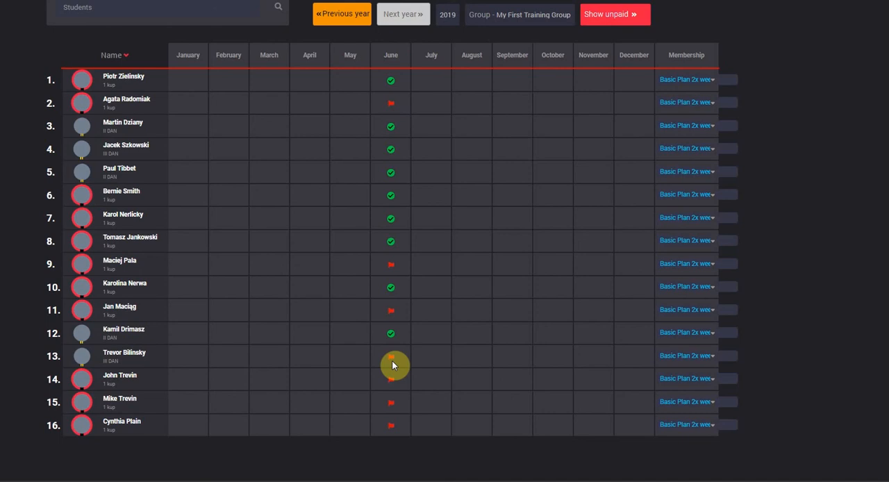
{"action": "left_click", "coordinate": [686, 79]}
{"action": "left_click", "coordinate": [685, 81]}
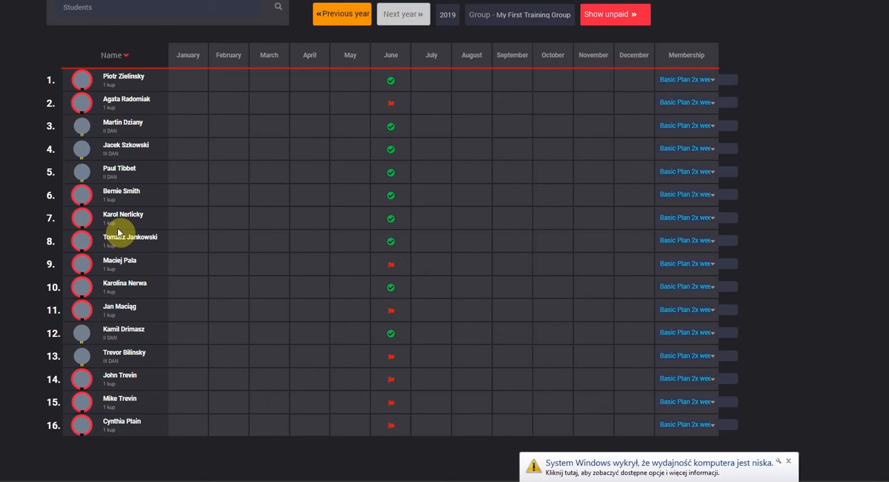
- Show the unpaid payments of My First Training Group and examine which students are listed
{"action": "left_click", "coordinate": [790, 462]}
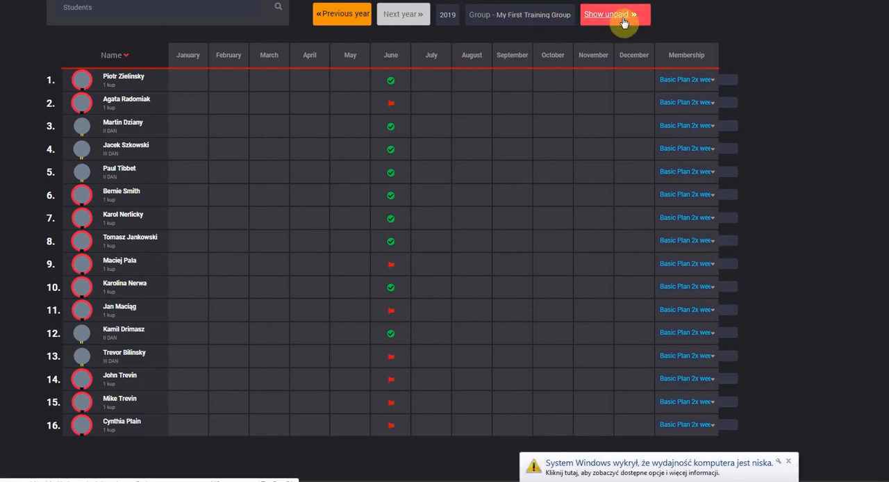
{"action": "left_click", "coordinate": [602, 18]}
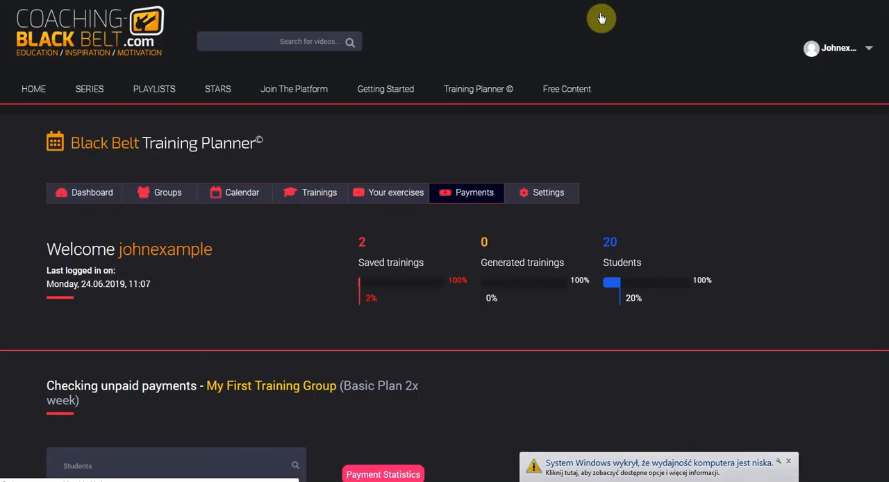
{"action": "scroll", "coordinate": [305, 260], "scroll_direction": "down", "scroll_amount": 5}
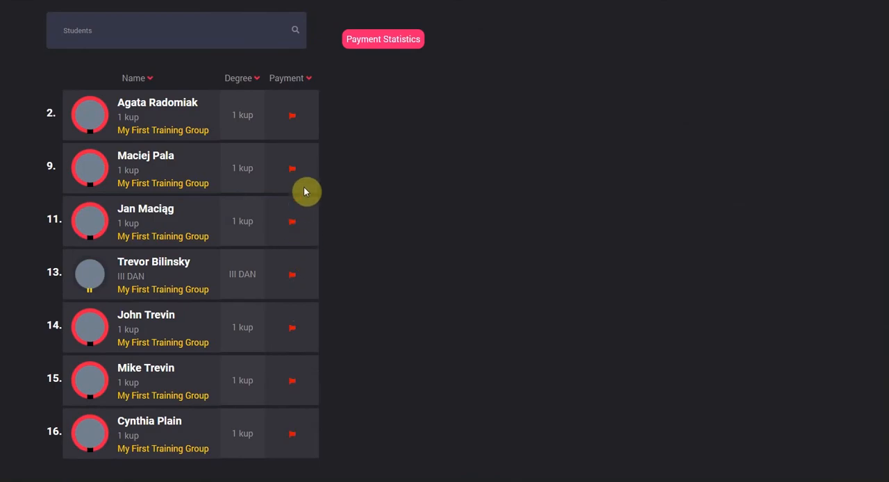